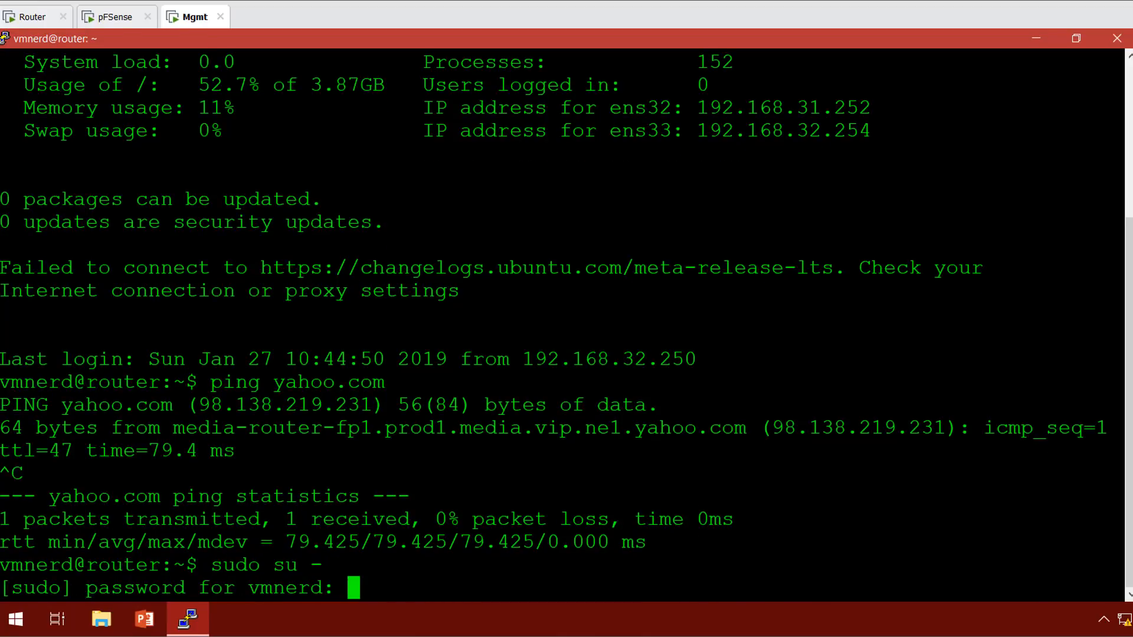
Become root and refresh the package lists with apt update.
key("Return")
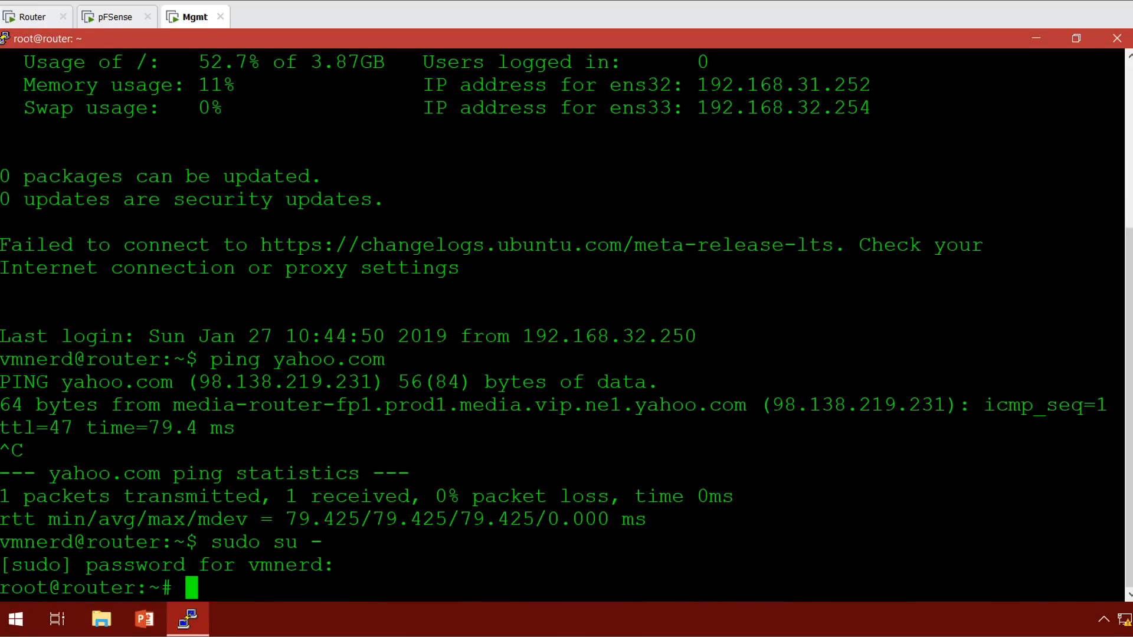
type("apt update")
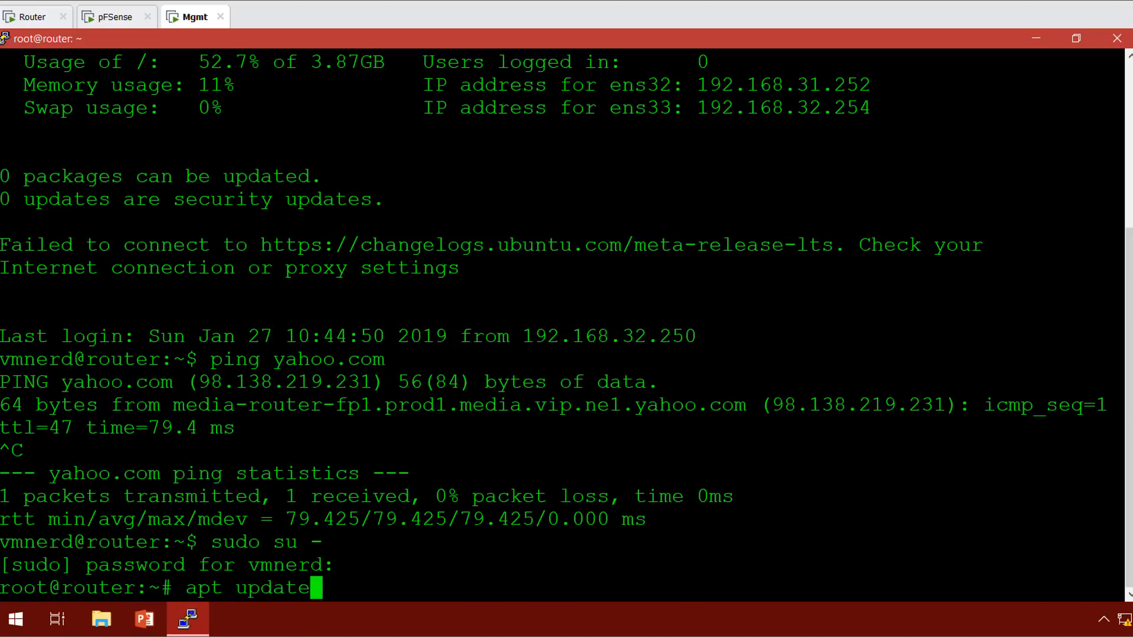
key("Return")
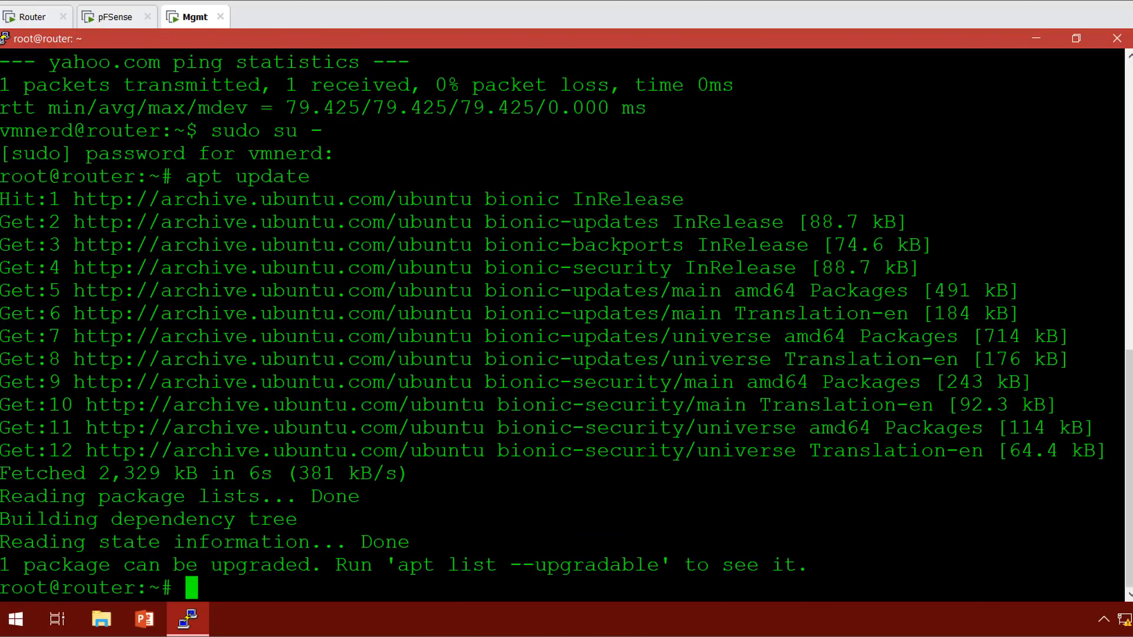
Run apt upgrade and confirm with y, upgrading irqbalance to 1.3.0-0.1ubuntu0.18.04.1.
type("apt upd")
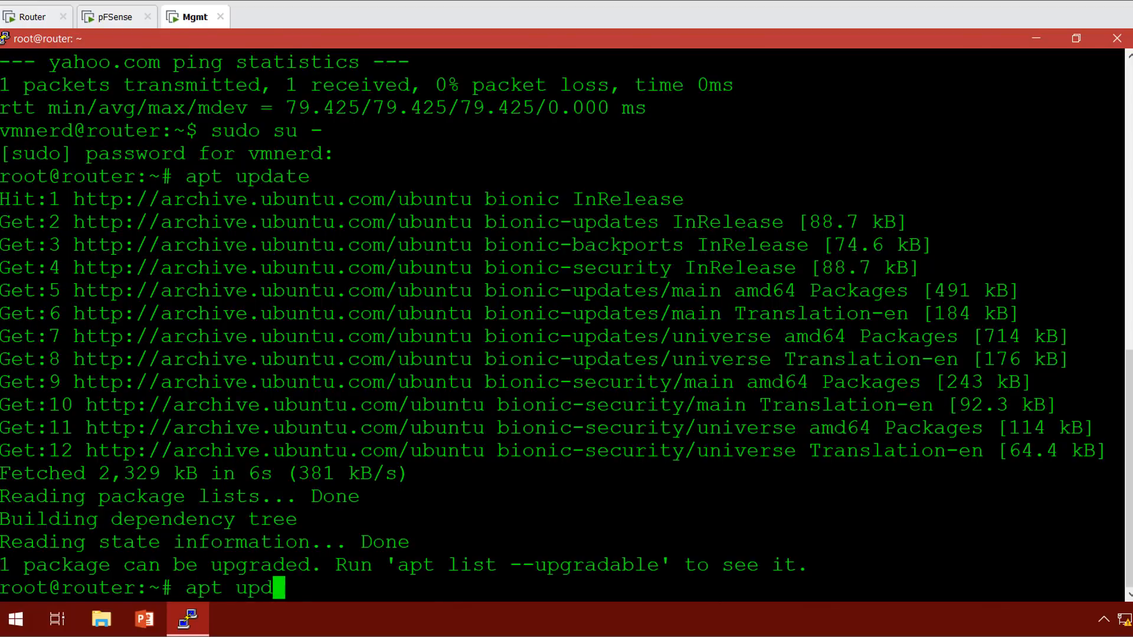
key("BackSpace")
type("grade")
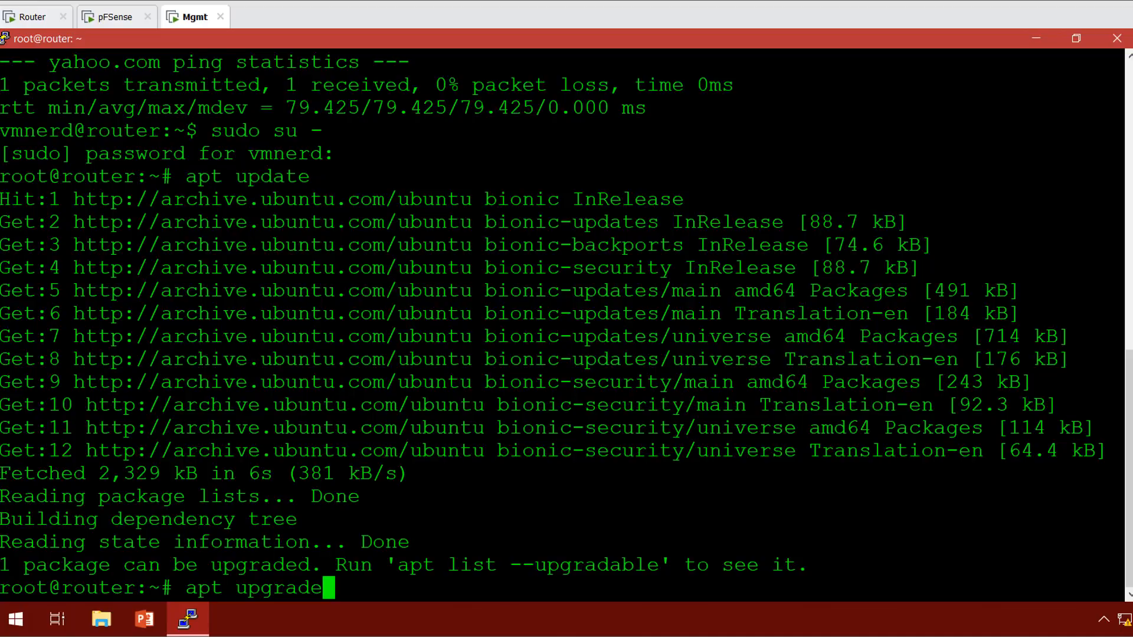
key("Return")
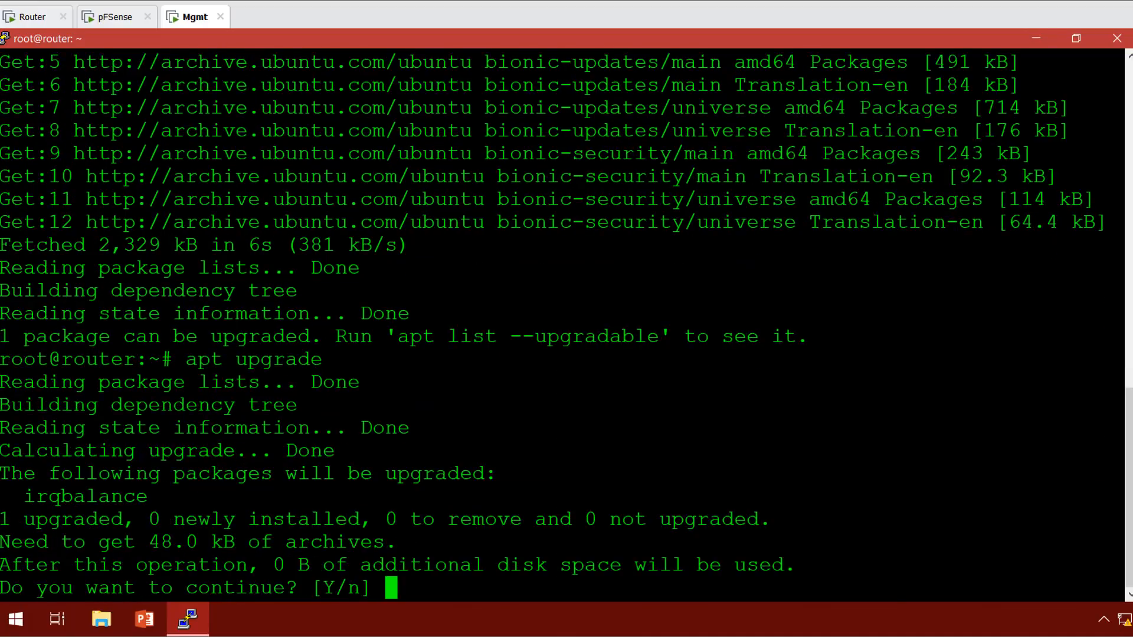
type("y")
key("Return")
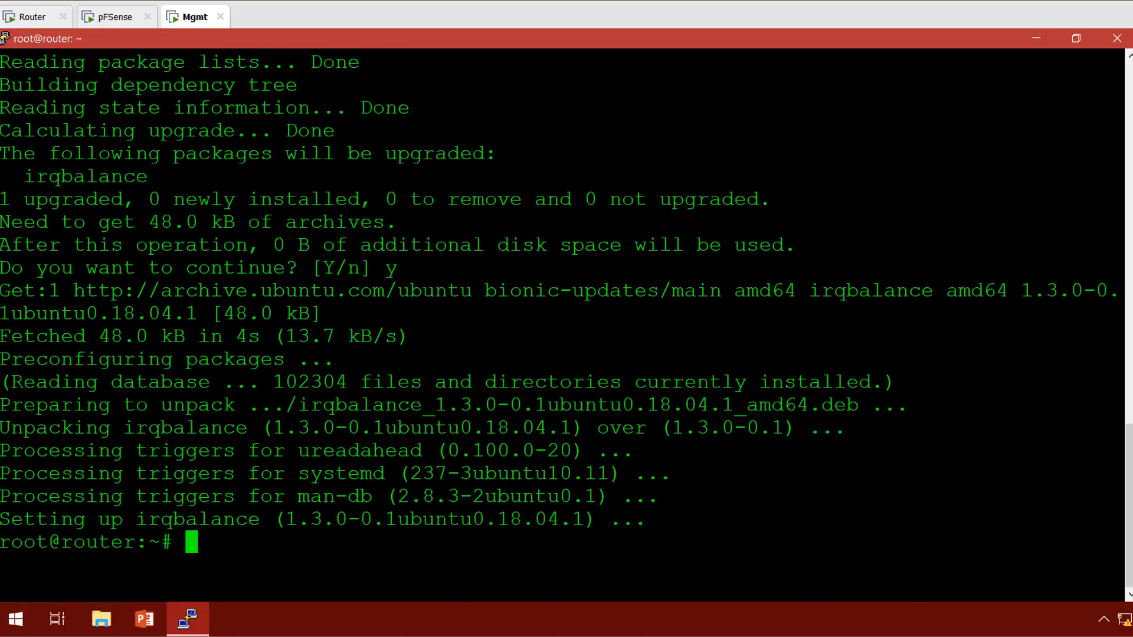
Install tshark and libcap2-bin with -y, choosing Yes so non-superusers can capture packets.
type("apt install ")
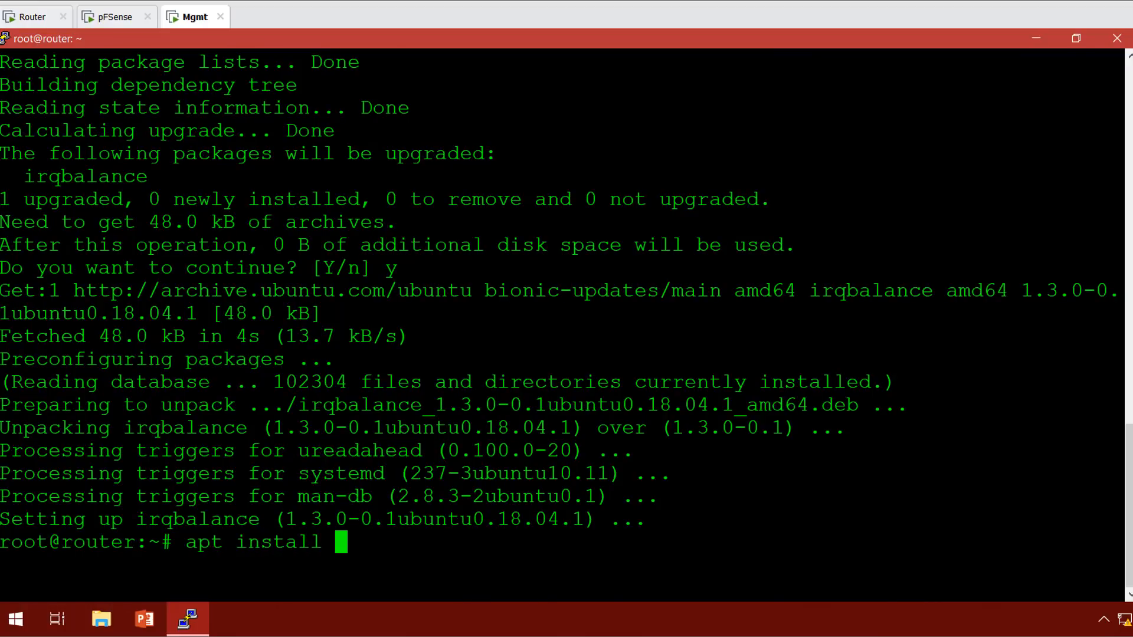
type("ts")
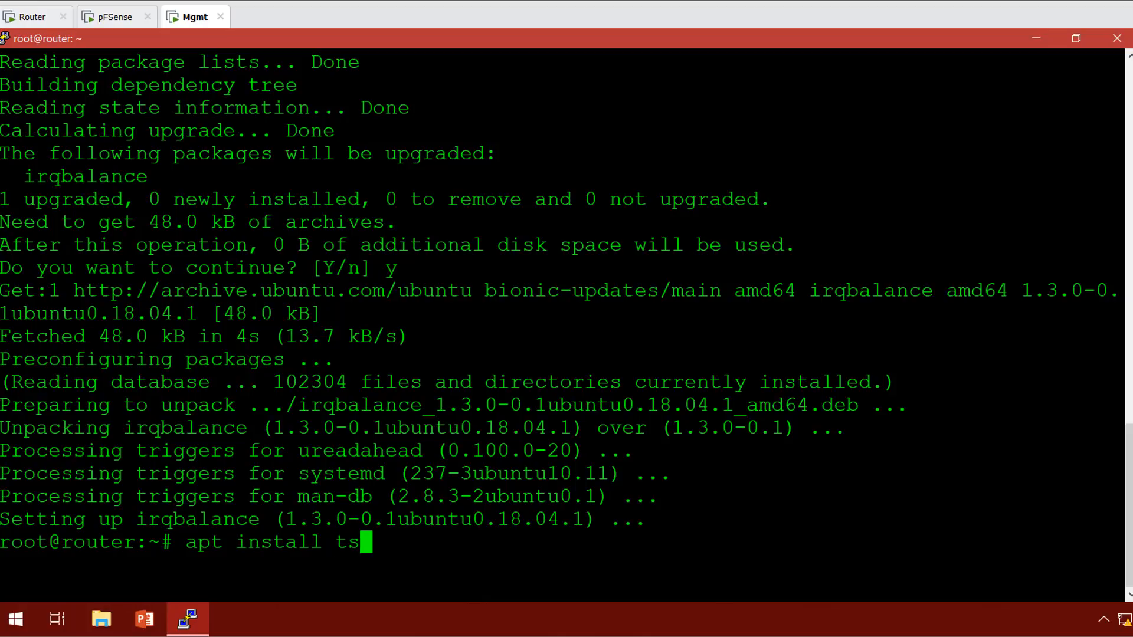
type("hark libcap2")
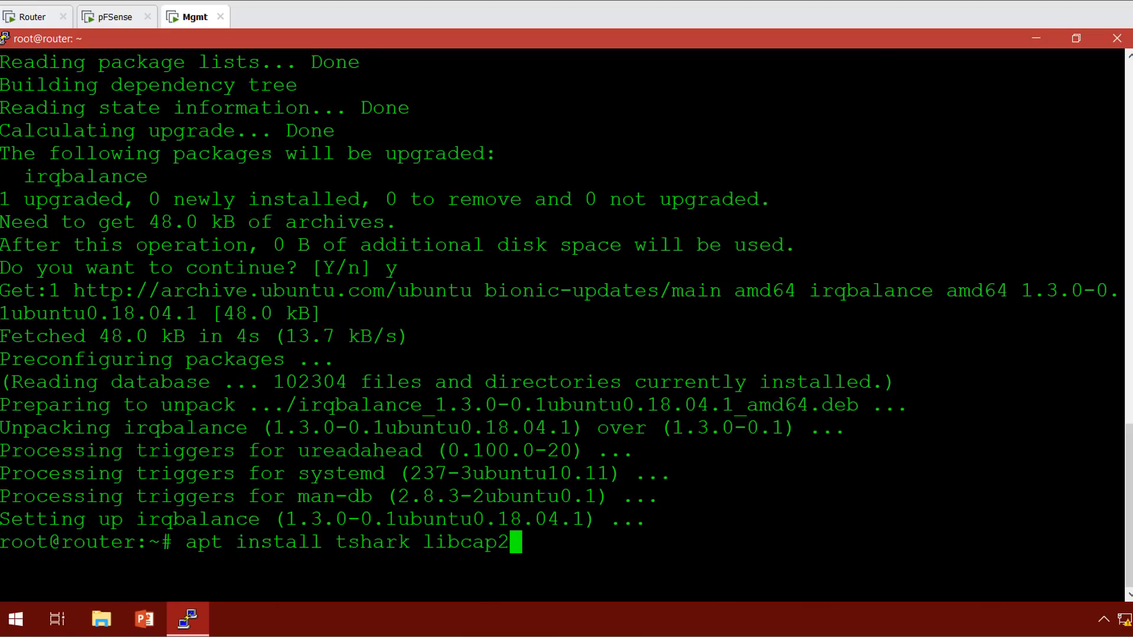
type("-bin -y")
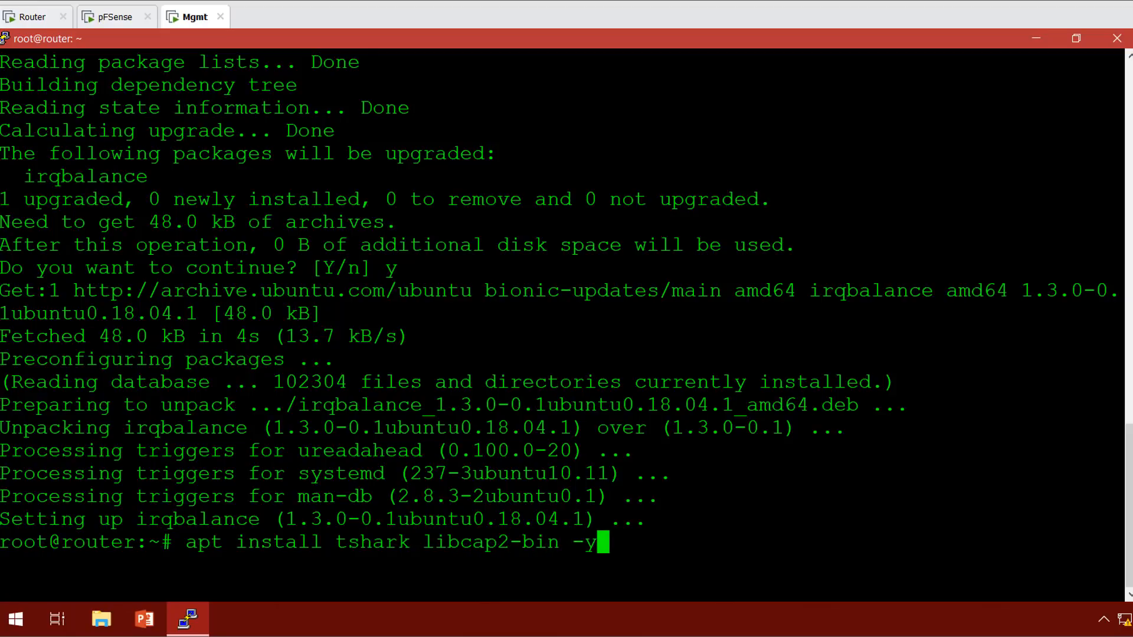
key("Return")
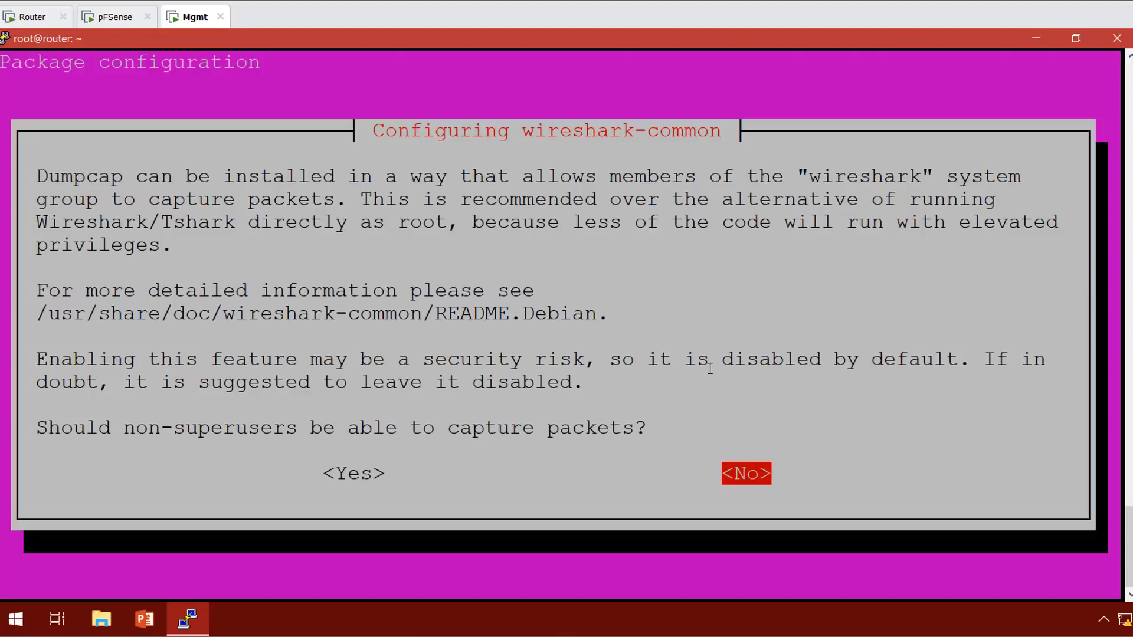
key("Left")
key("Return")
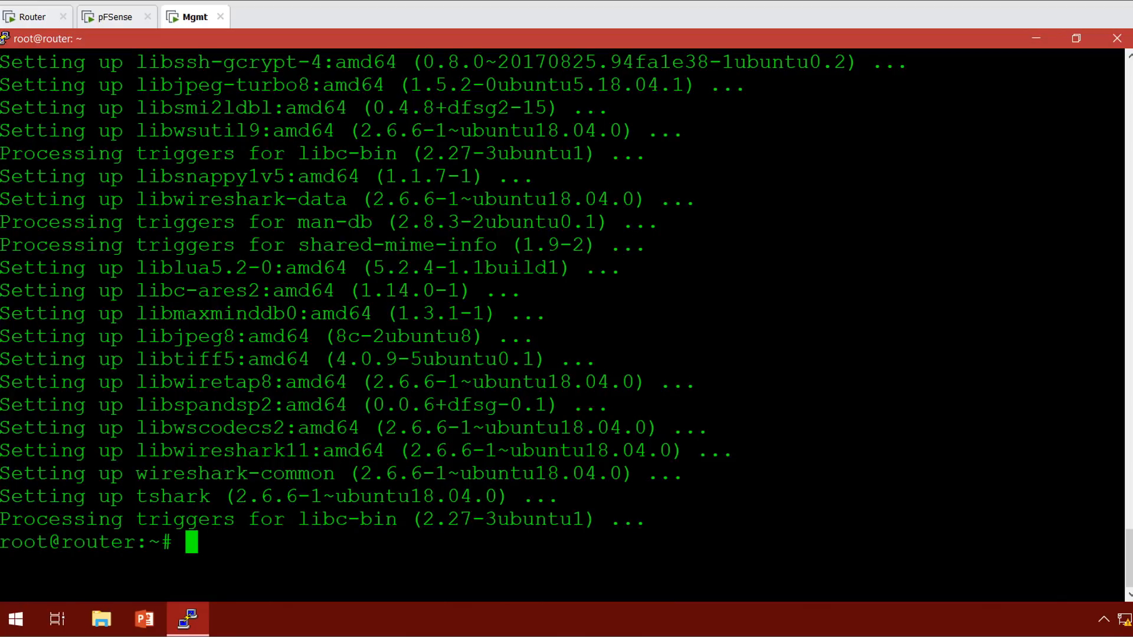
Add the regular user to the wireshark group, then set /usr/bin/dumpcap to group wireshark, mode 750.
type("user")
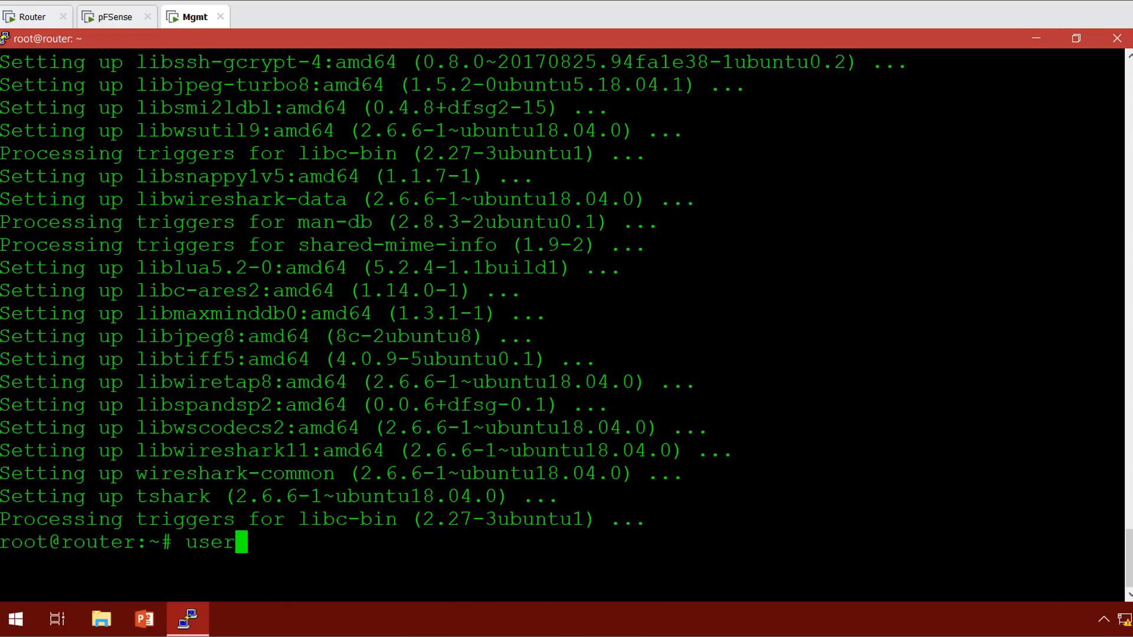
type("mod")
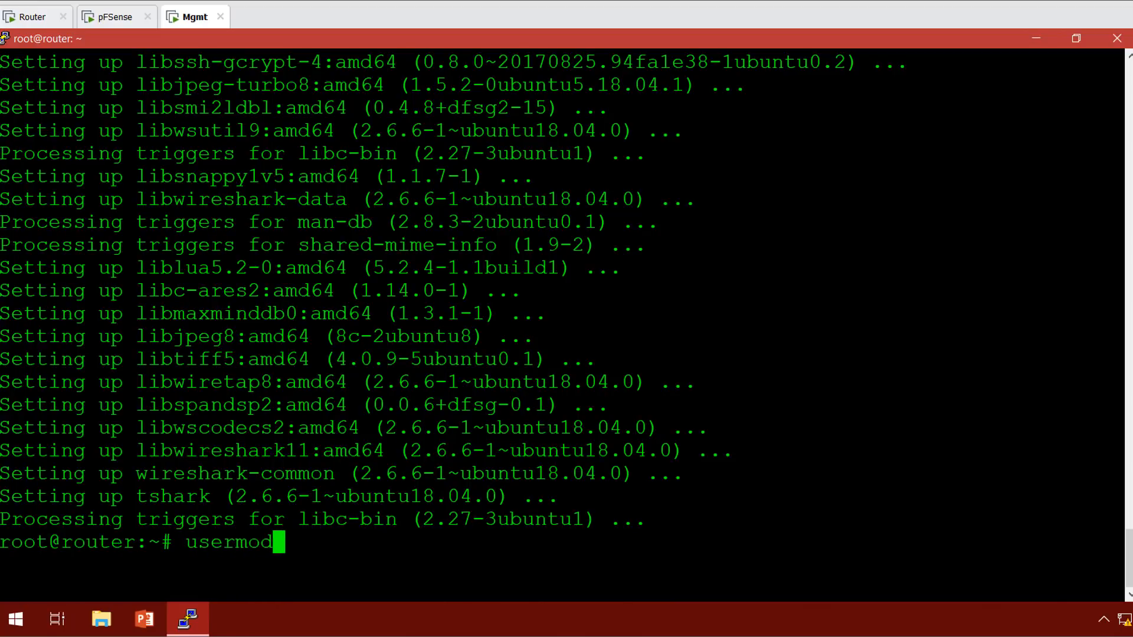
type(" -a ")
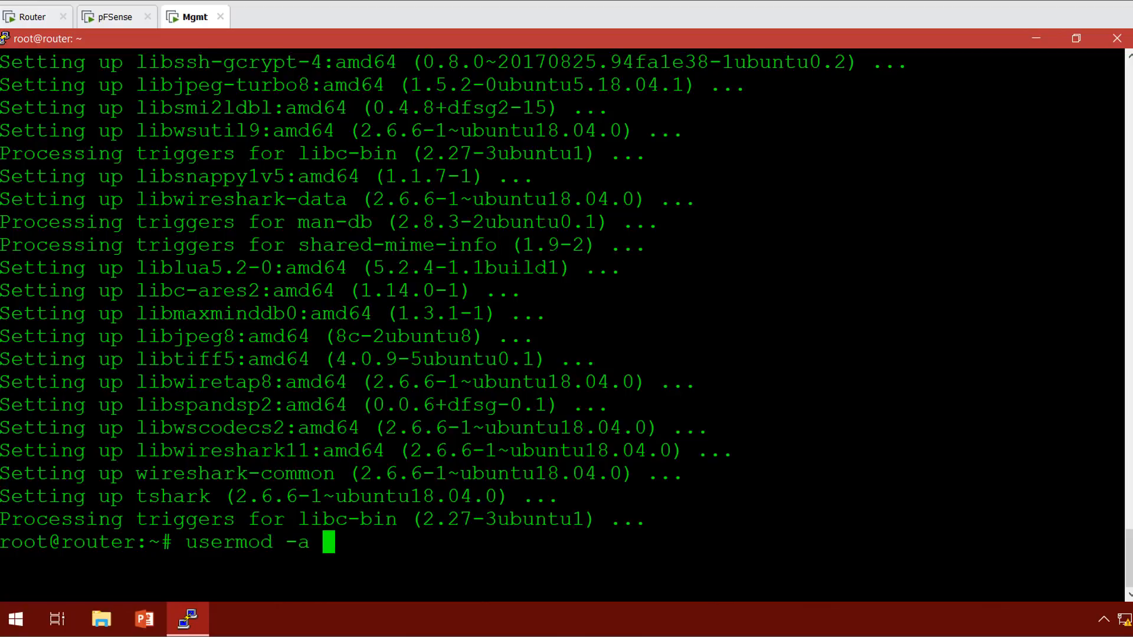
type("-G wireshark")
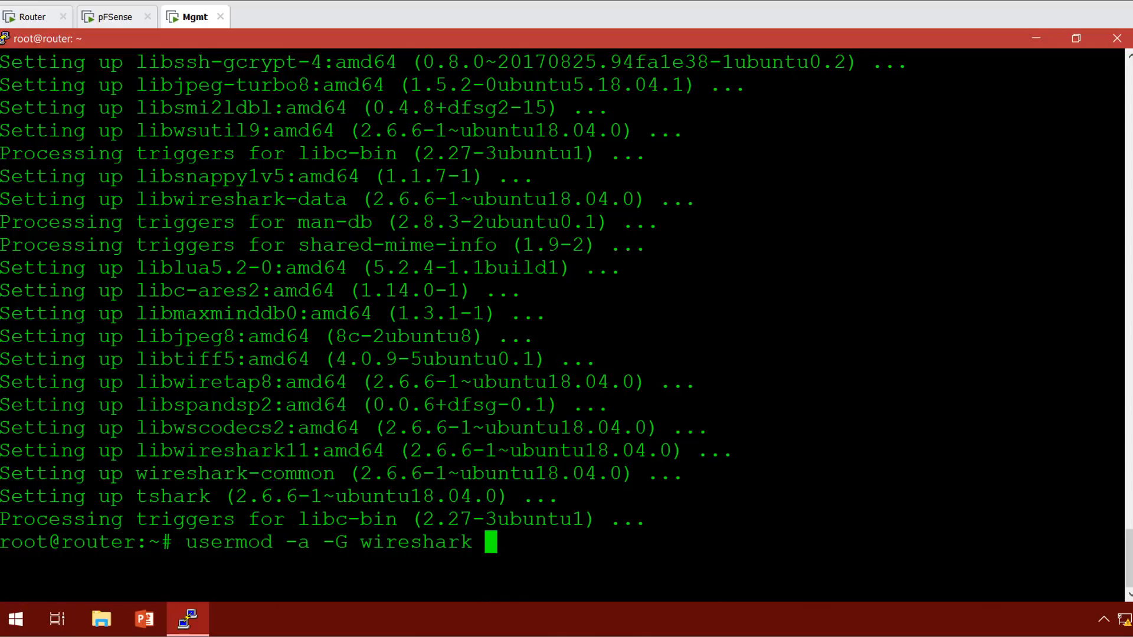
type(" vmnerd")
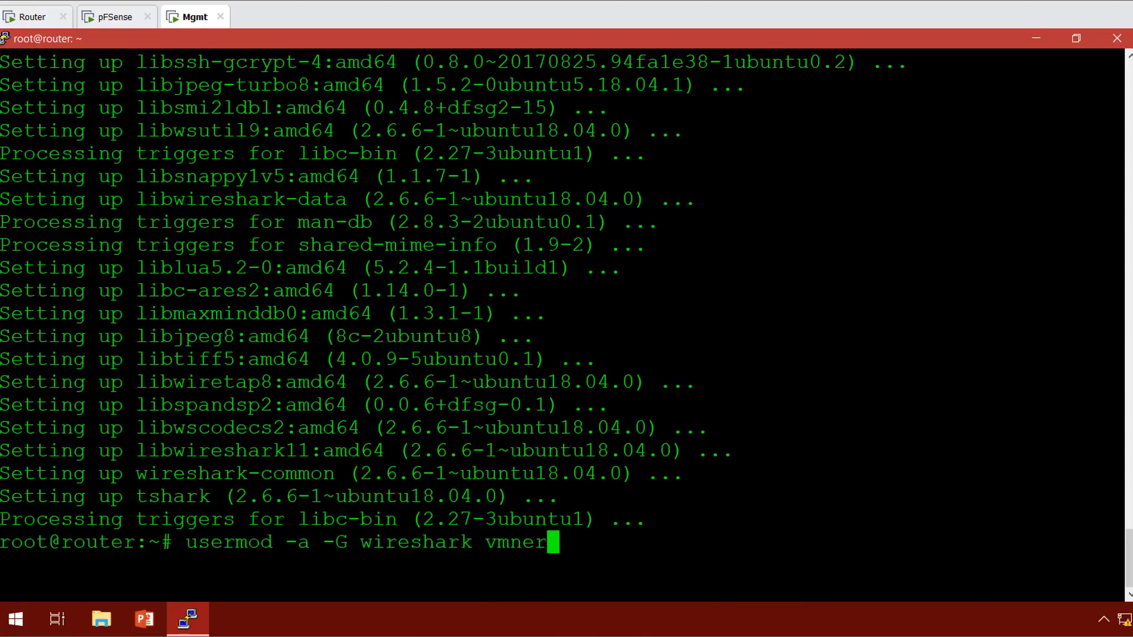
key("Return")
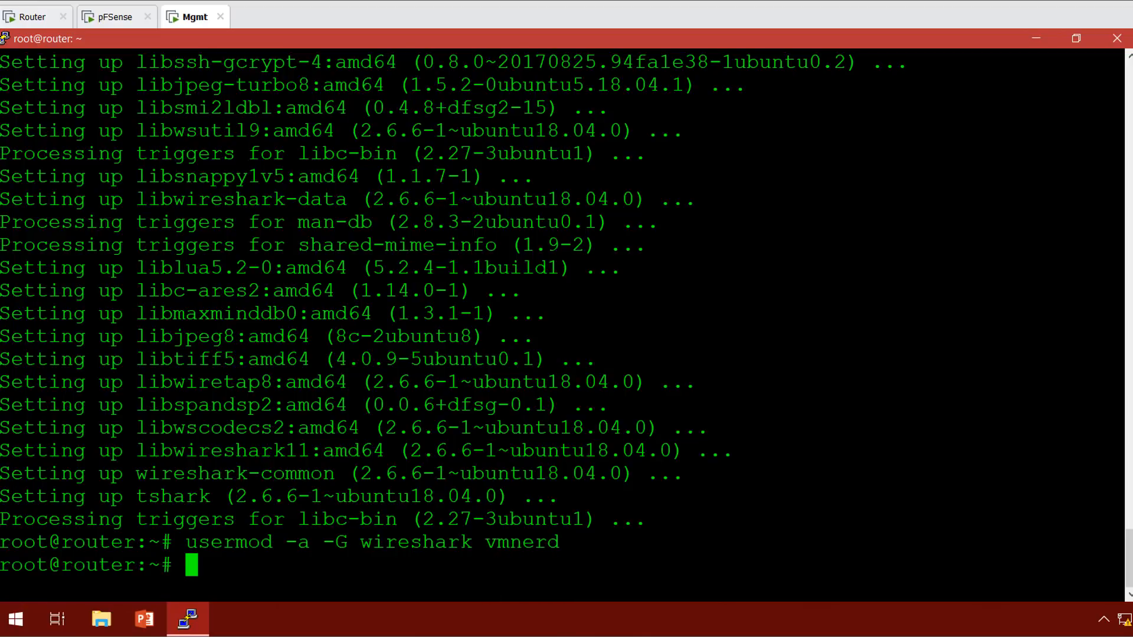
type("ch")
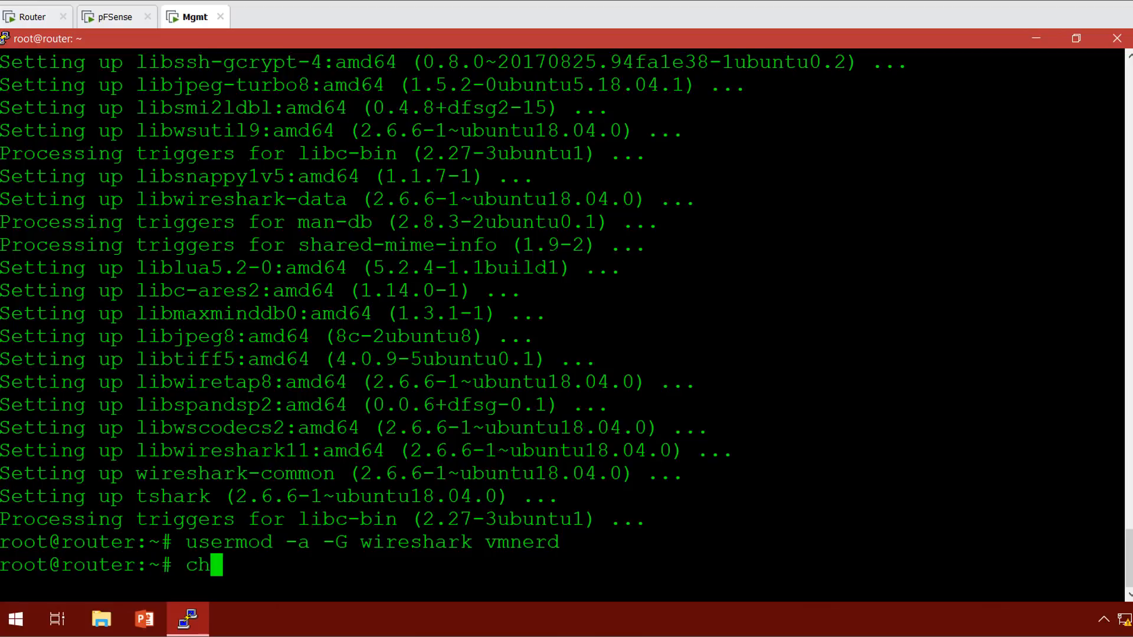
type("grp ")
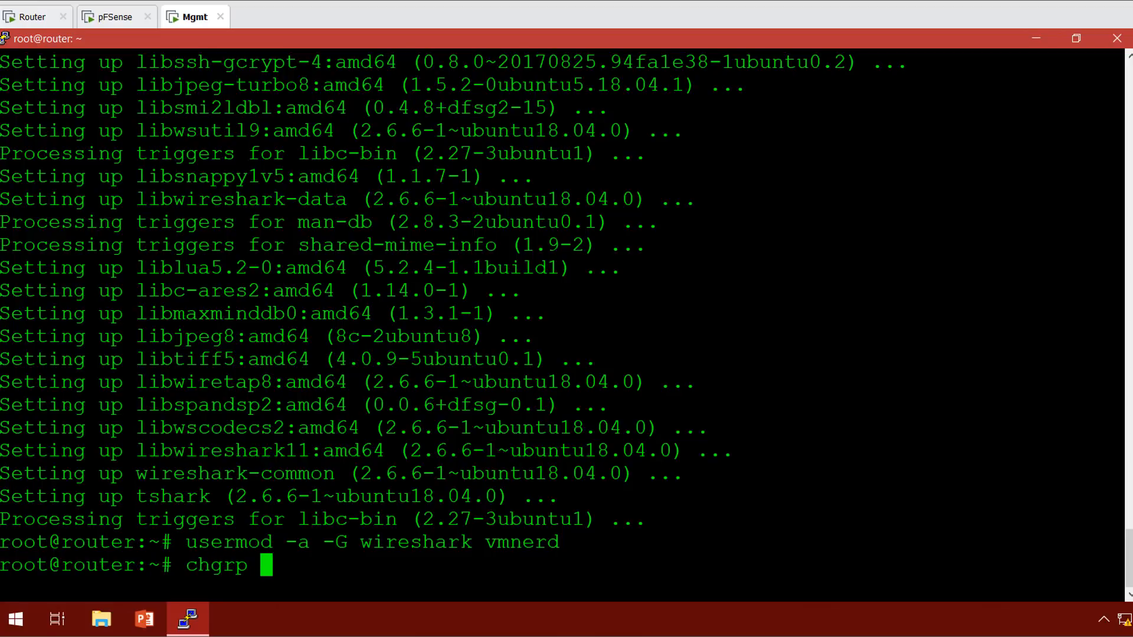
type("wire")
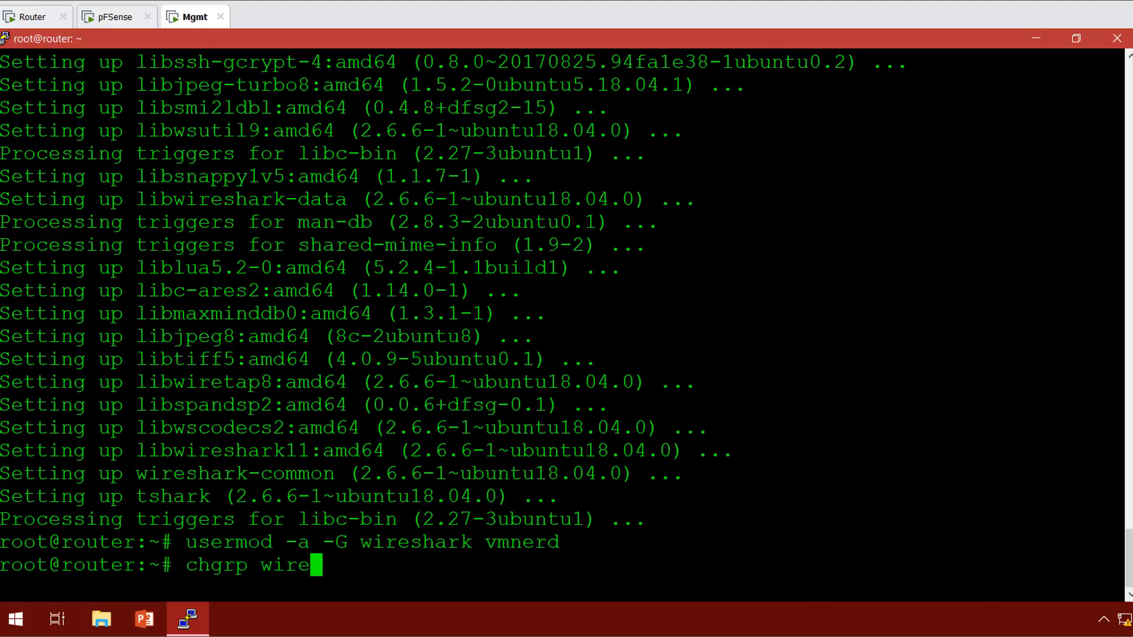
type("shar")
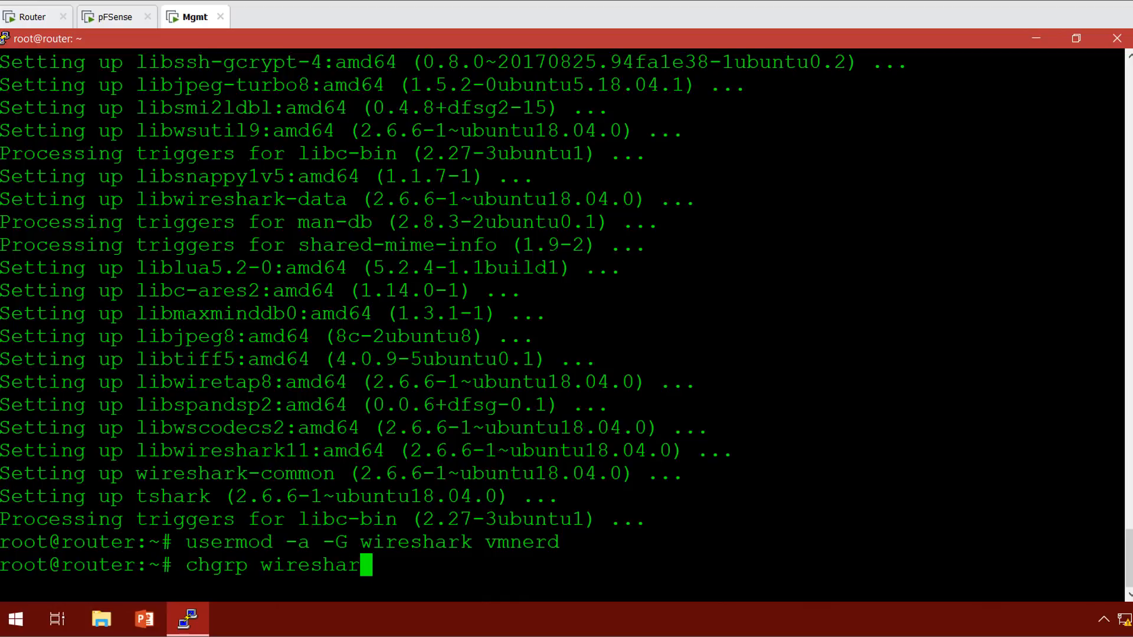
type("k /usr")
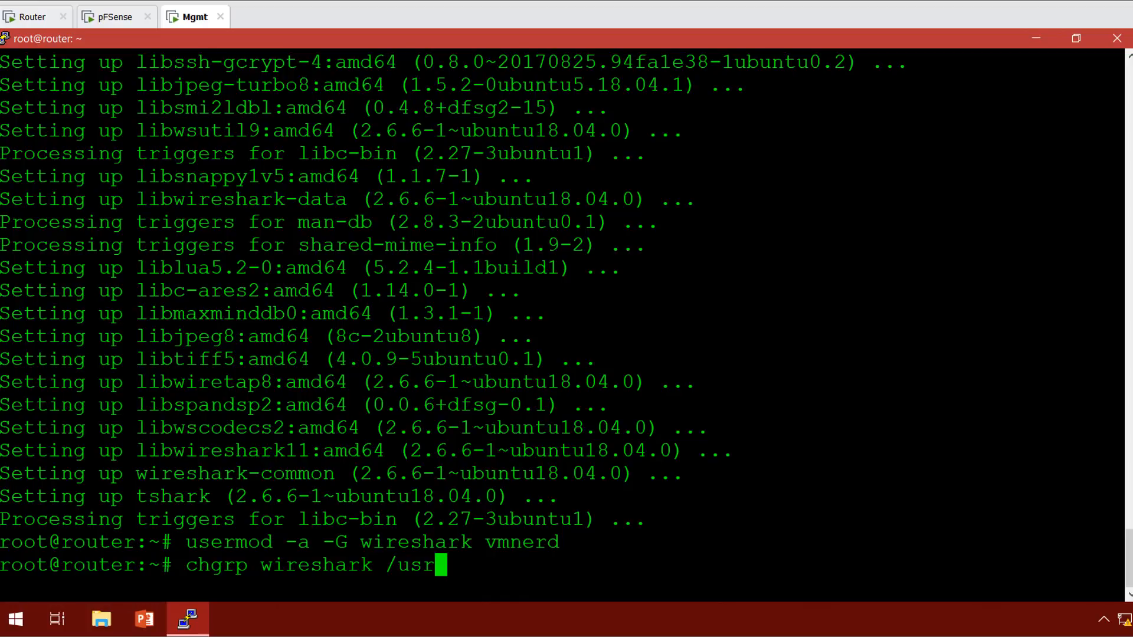
type("/bin/dumpcap")
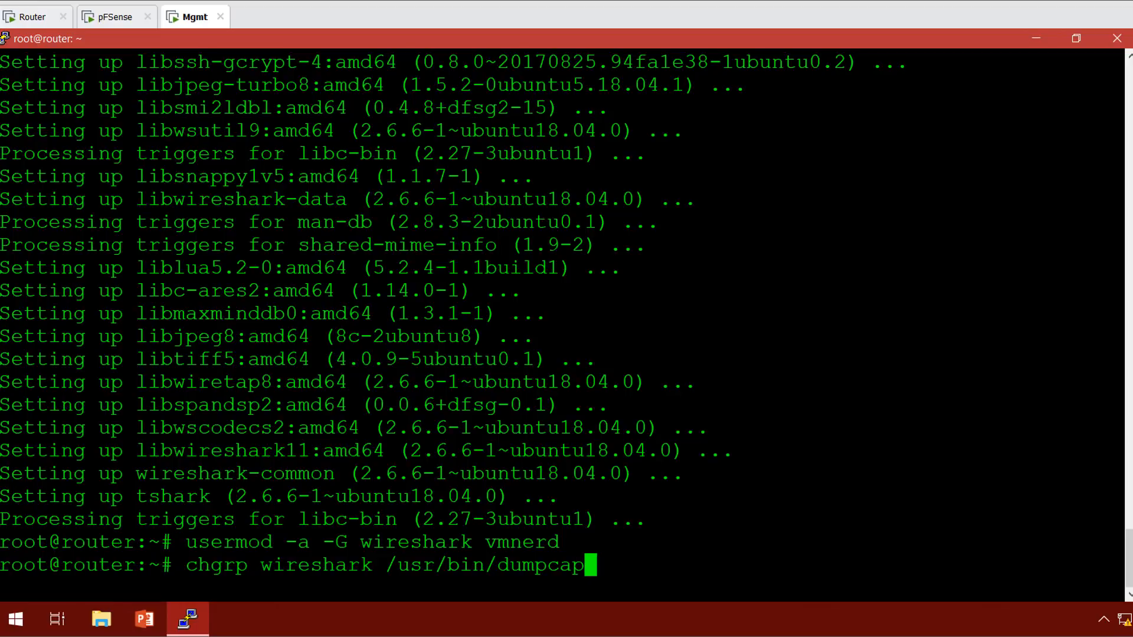
key("Return")
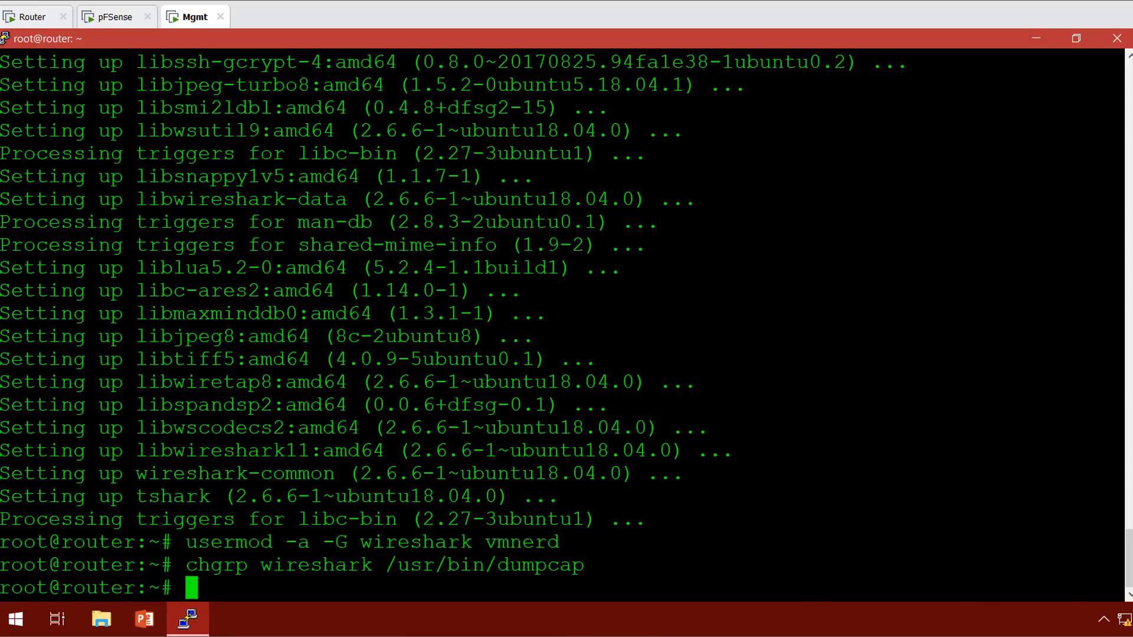
type("chmod 750")
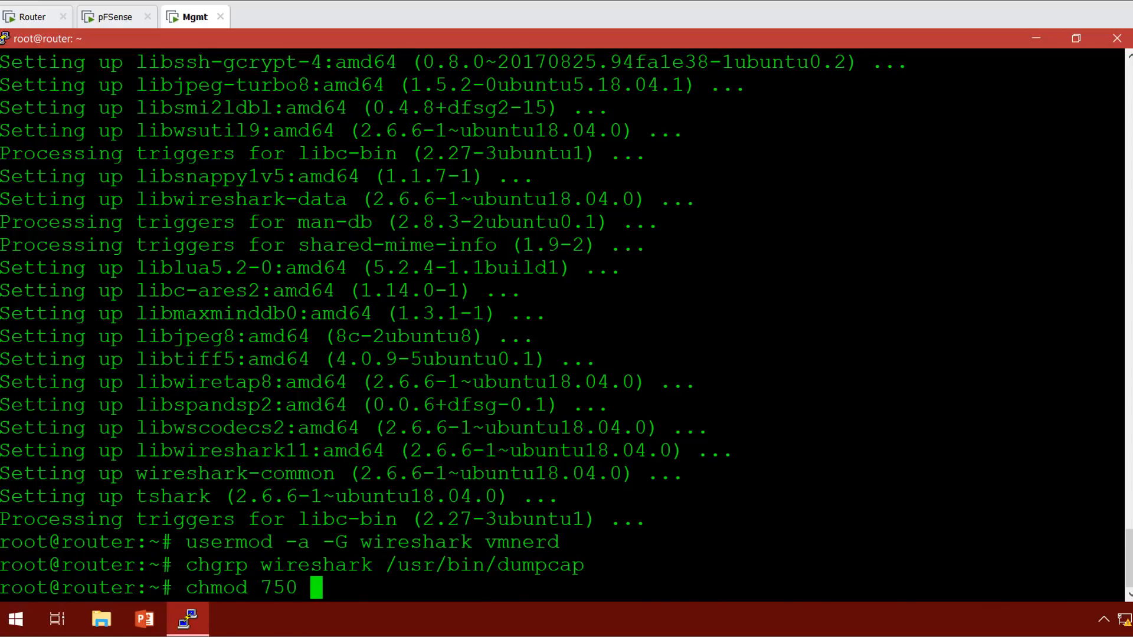
type(" /usr/")
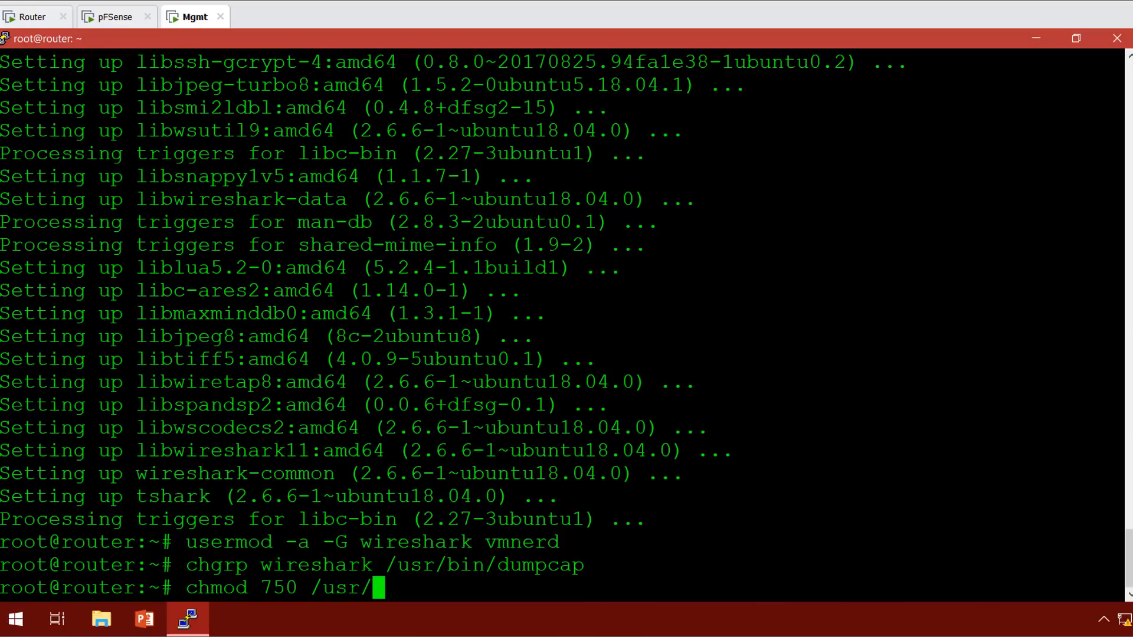
type("bin")
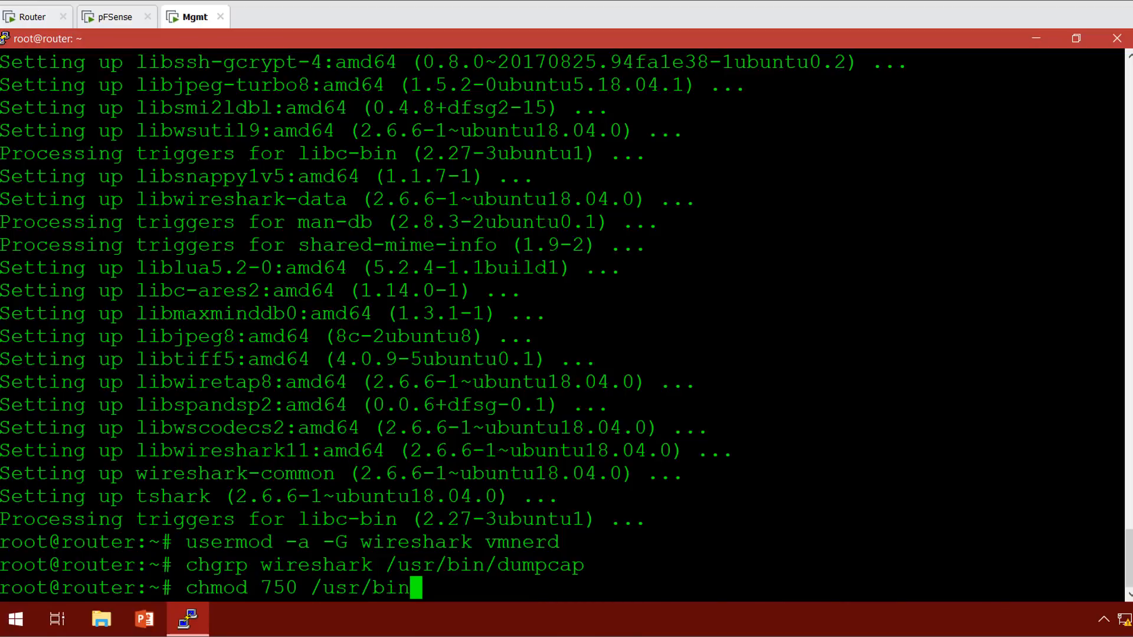
type("/dumpcap")
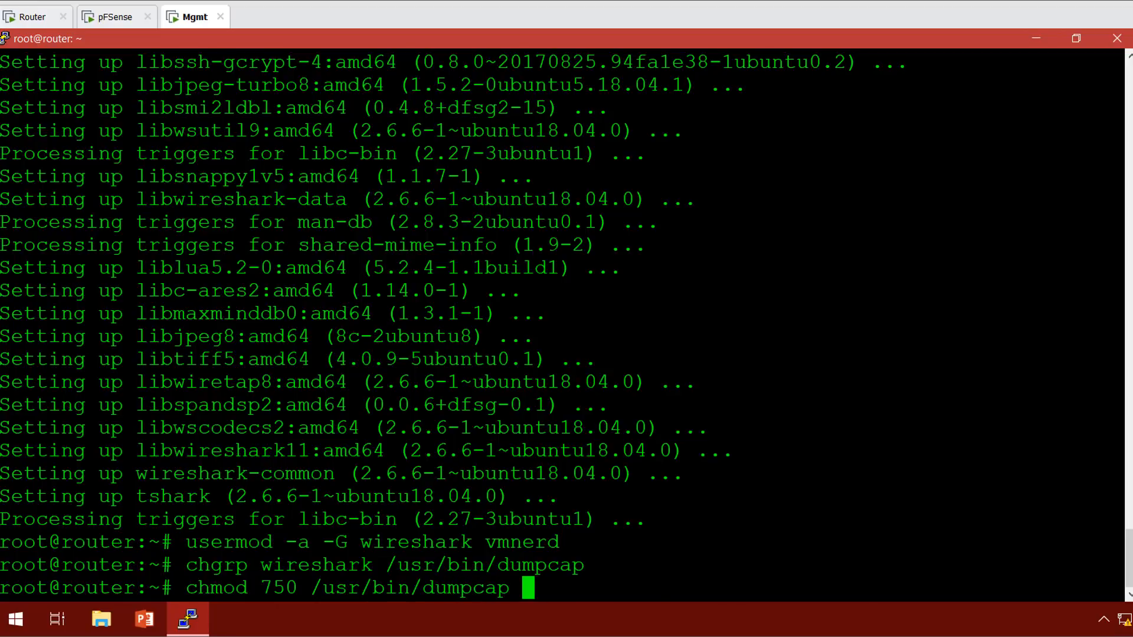
key("Return")
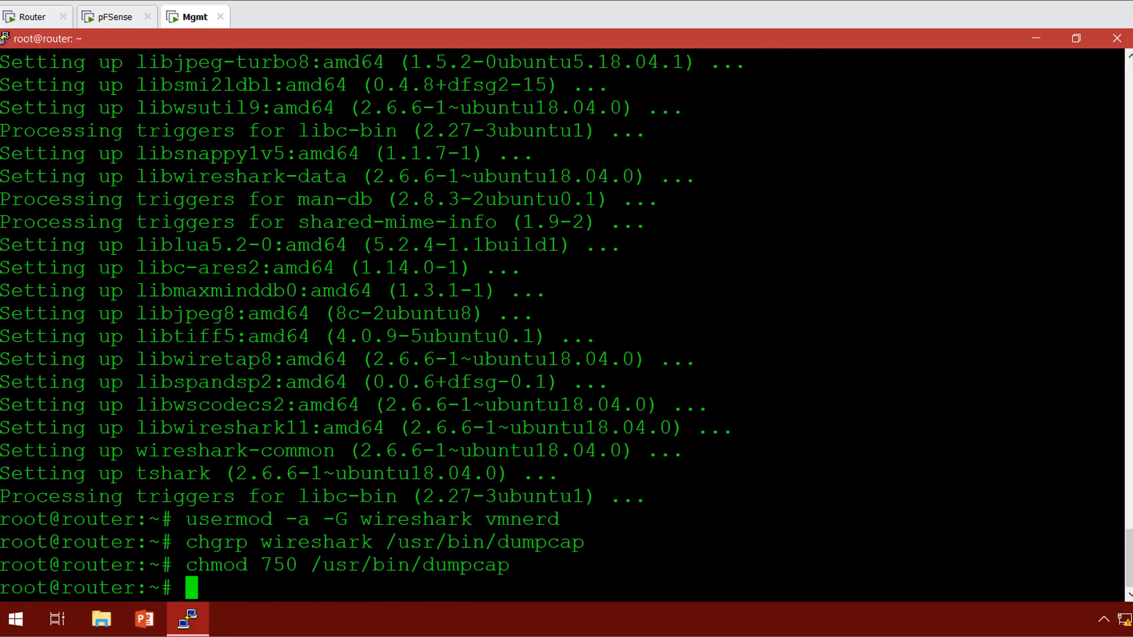
Grant /usr/bin/dumpcap cap_net_raw,cap_net_admin+eip and exit the root shell.
type("setcap")
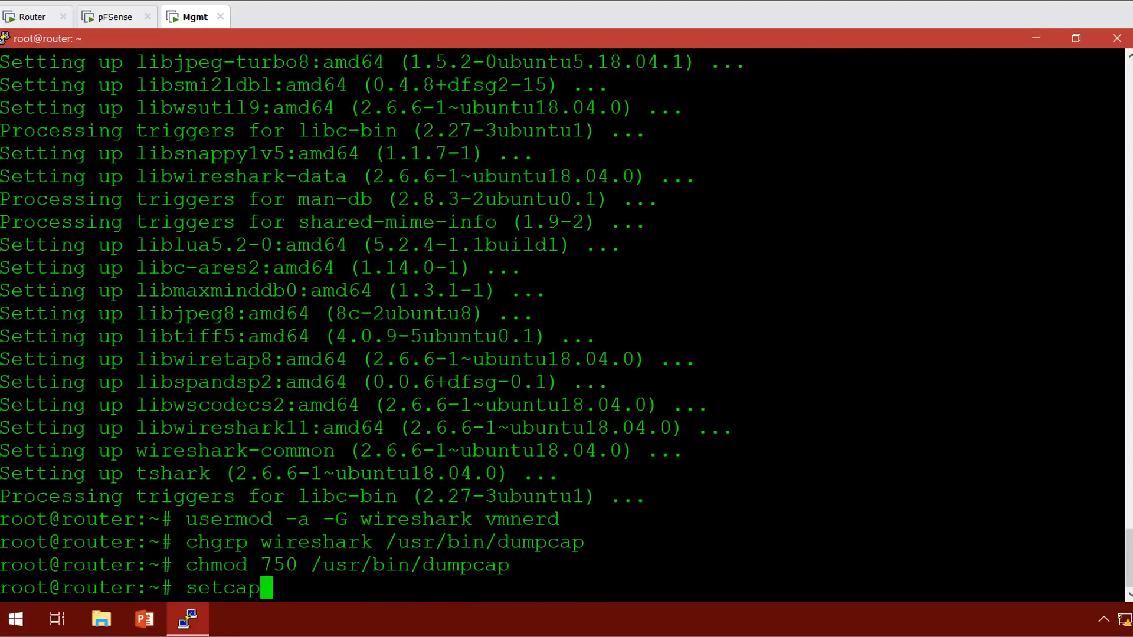
type(" cap")
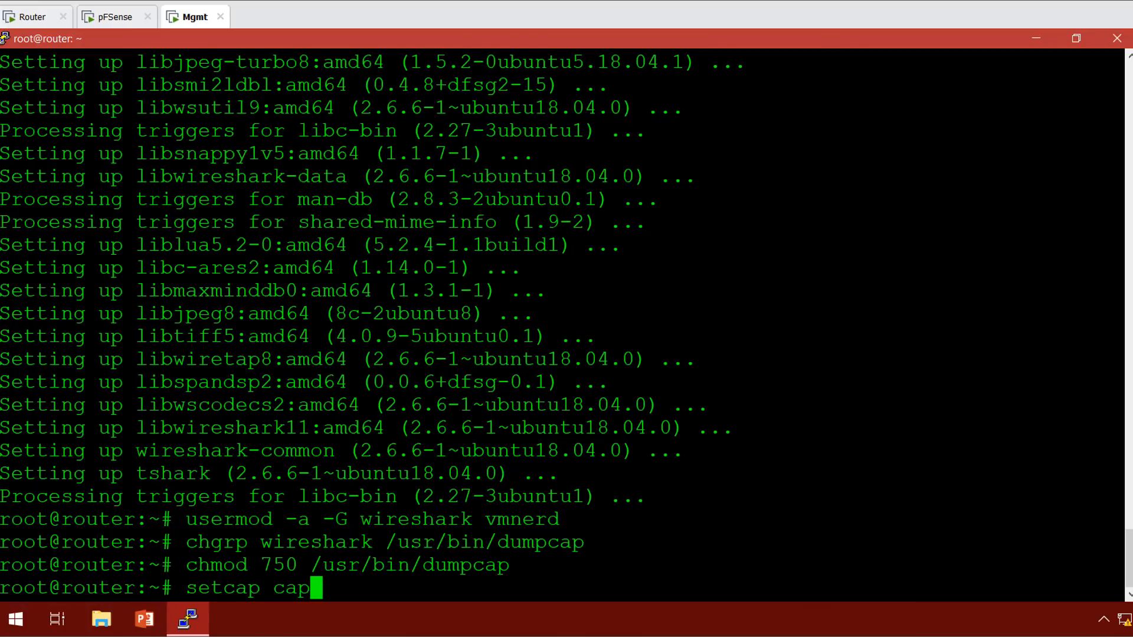
type("_net_raw")
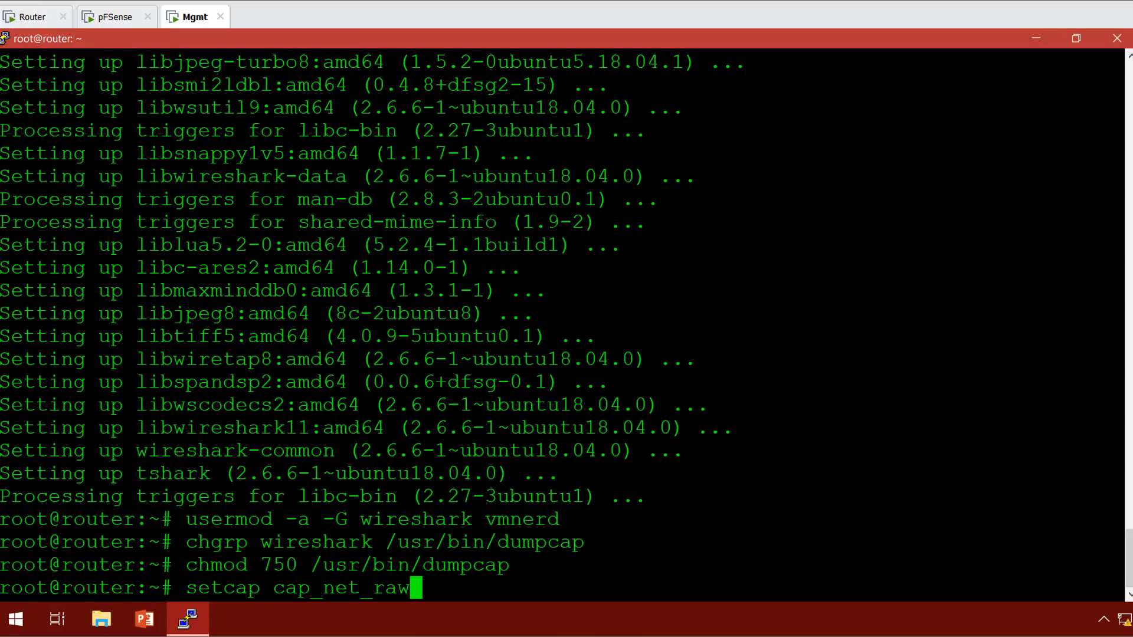
type(",cap_net")
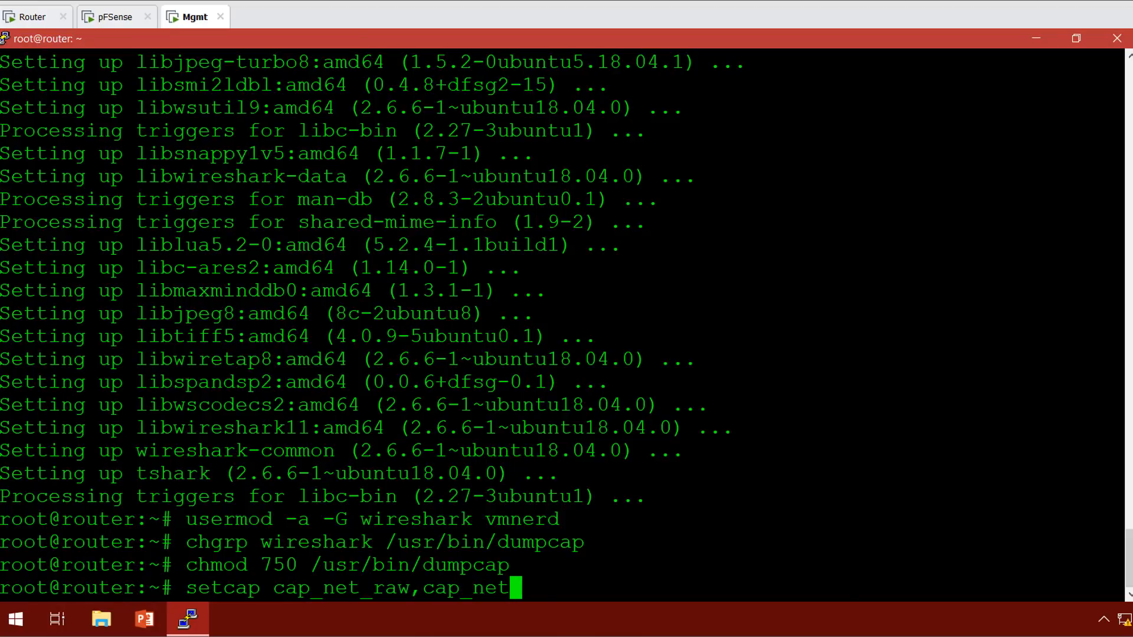
type("_admin")
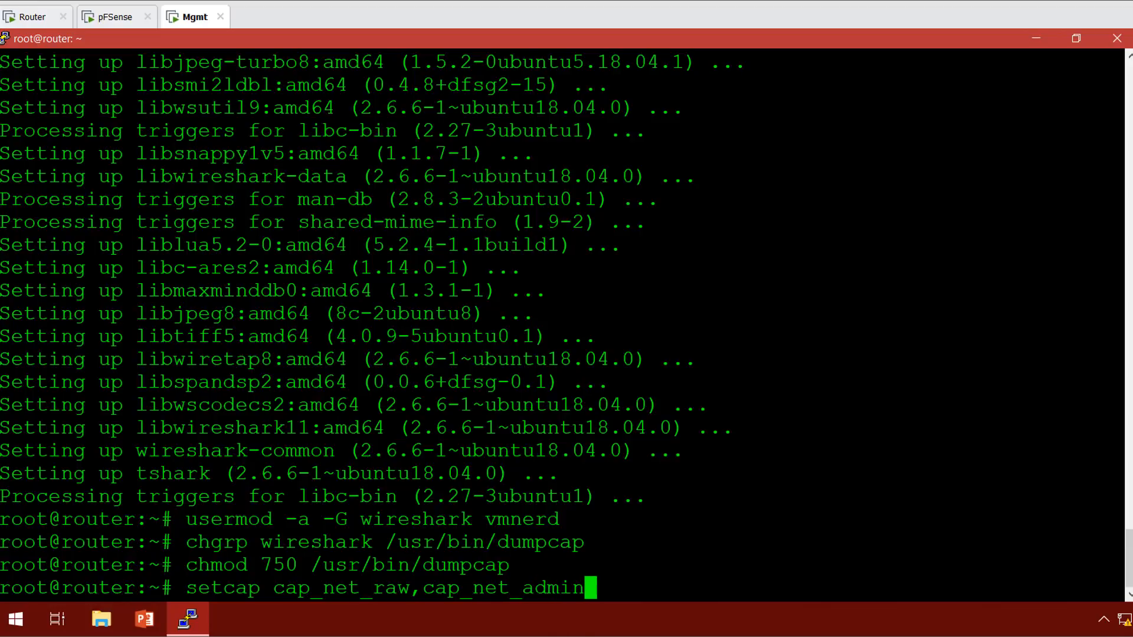
type("+eip")
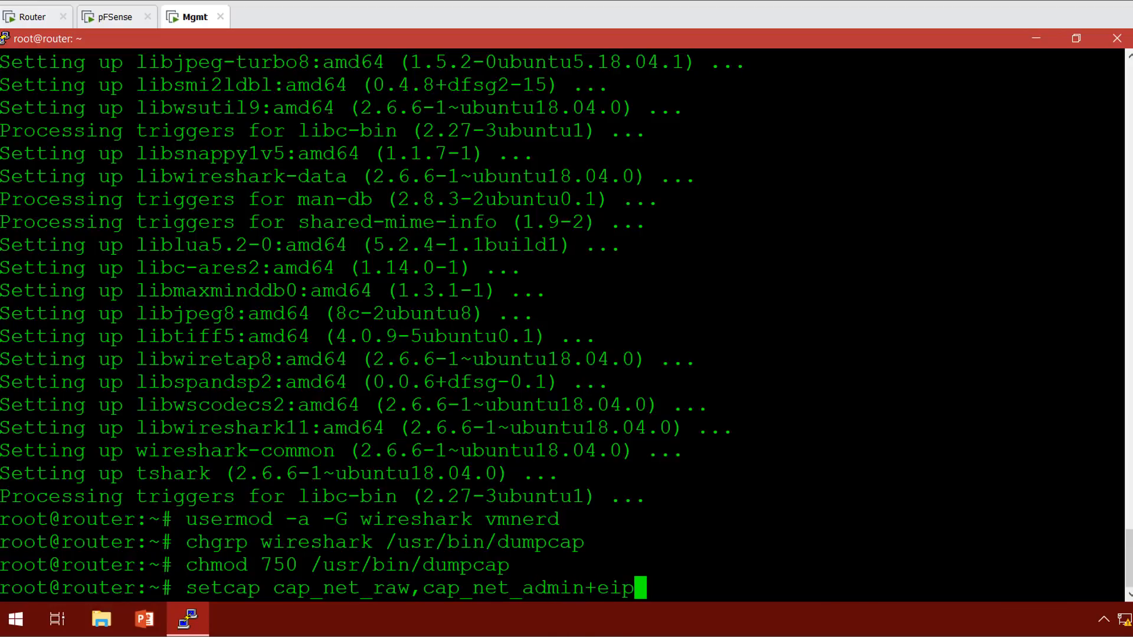
type(" /usr")
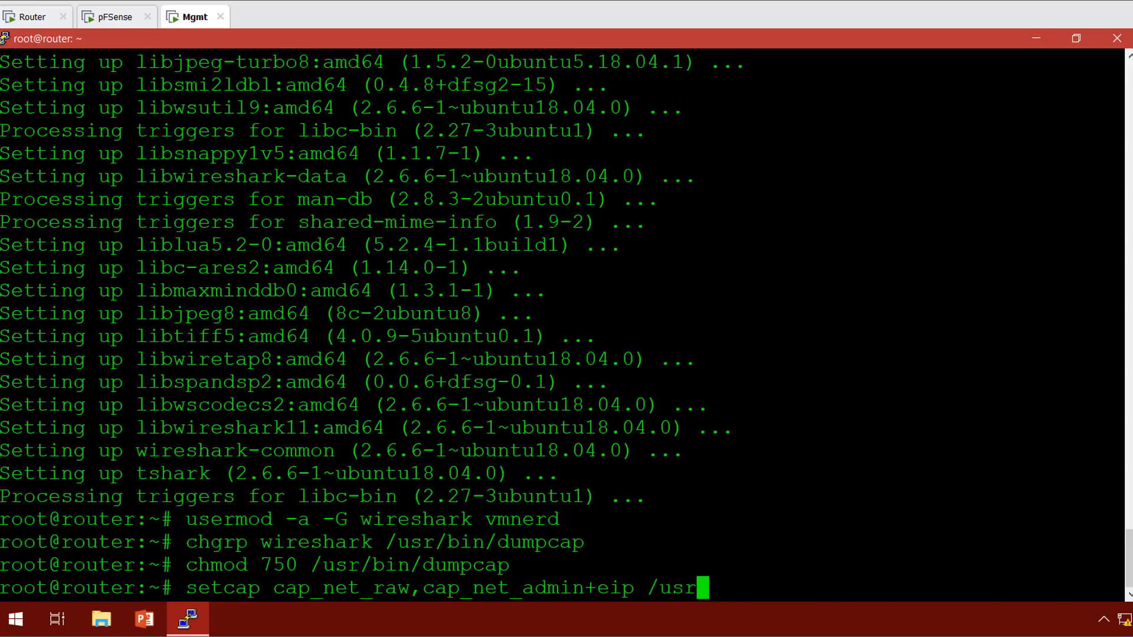
type("/bin")
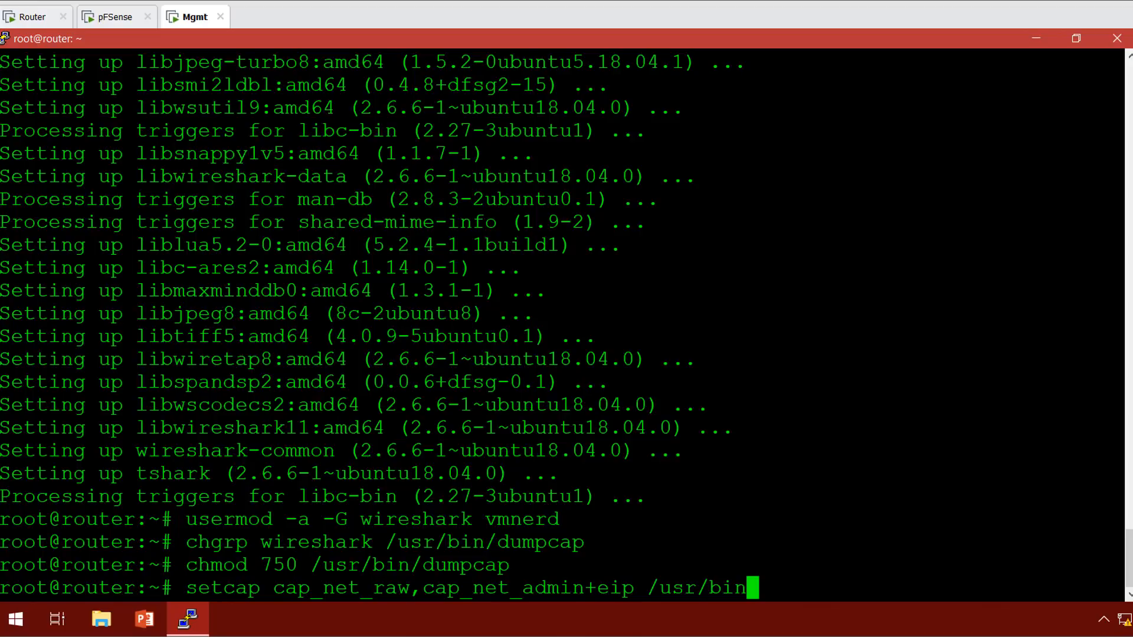
type("/dum")
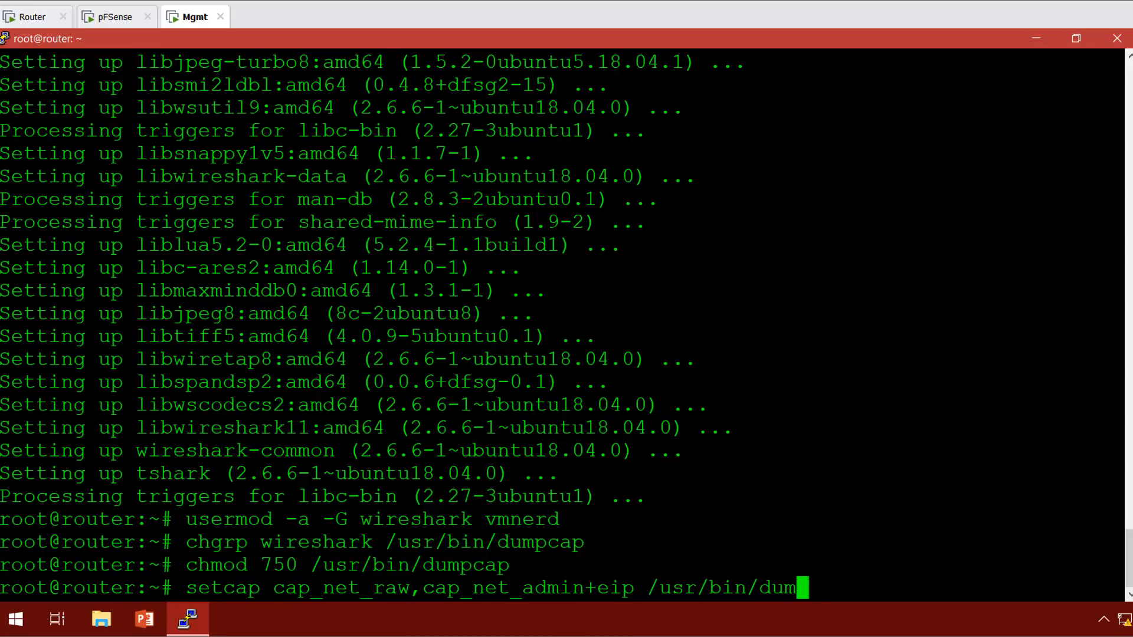
type("pcap")
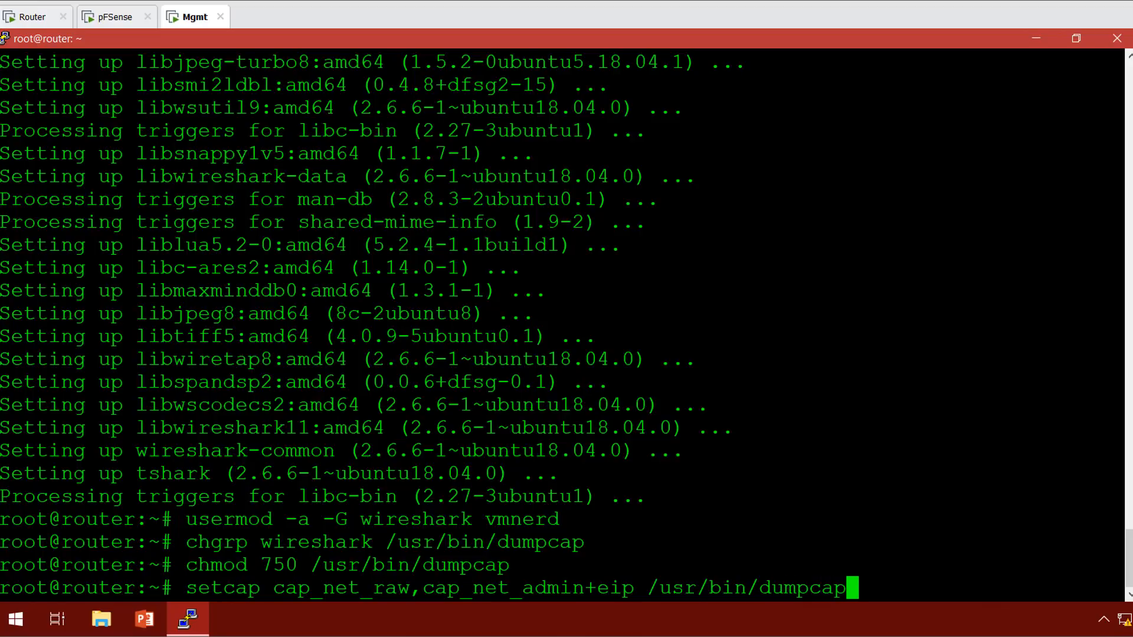
key("Return")
key("Return")
key("Return")
key("Return")
key("Return")
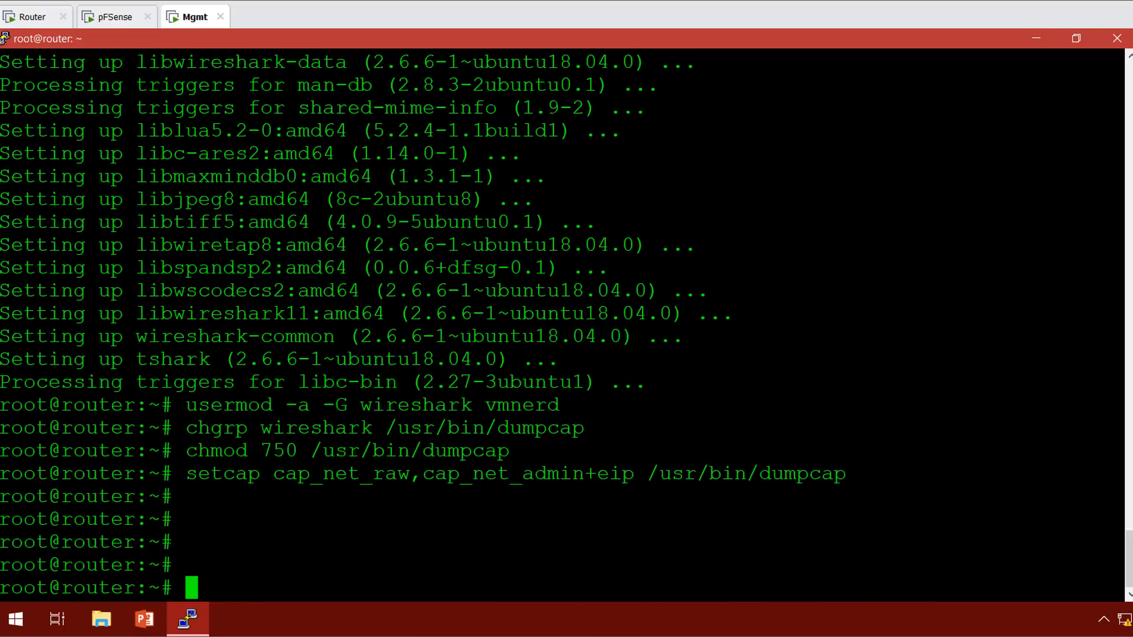
type("exit")
key("Return")
key("Return")
key("Return")
key("Return")
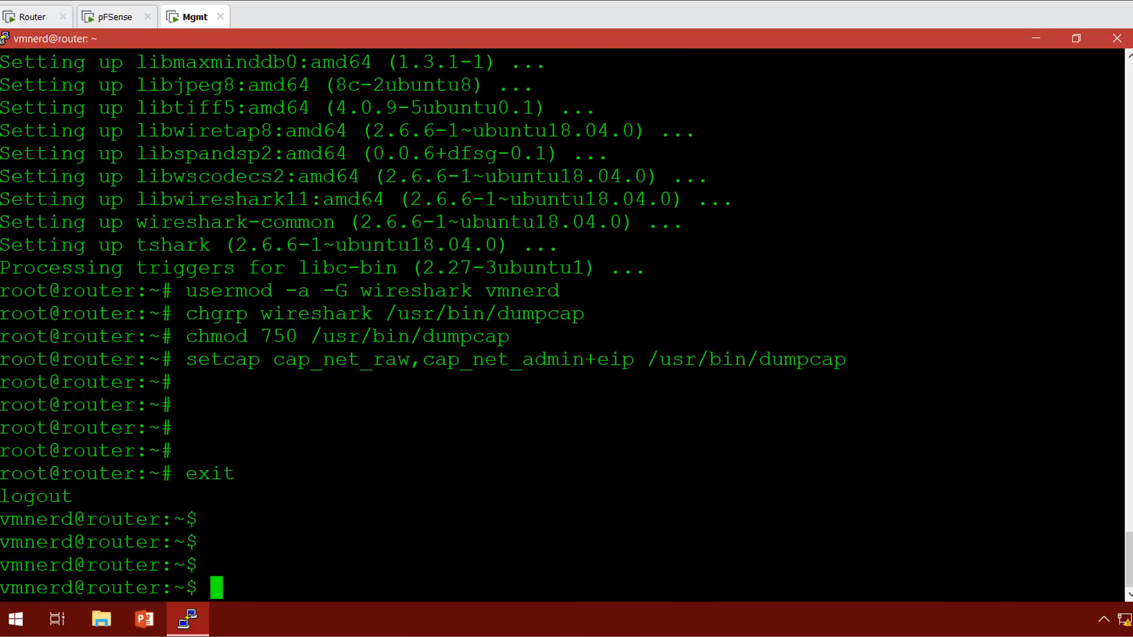
Run tshark as the regular user, which fails with Permission denied.
type("tsark")
key("BackSpace")
key("BackSpace")
key("BackSpace")
type("hark")
key("Return")
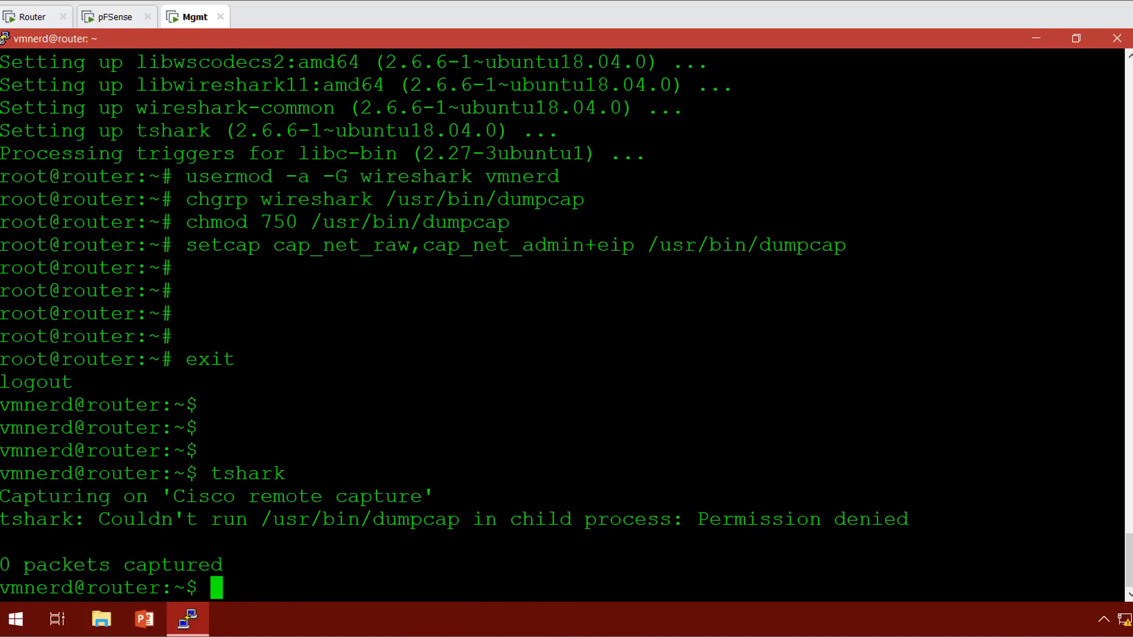
Regain root with sudo su - and write 1 to /proc/sys/net/ipv4/ip_forward.
type("sudo su -")
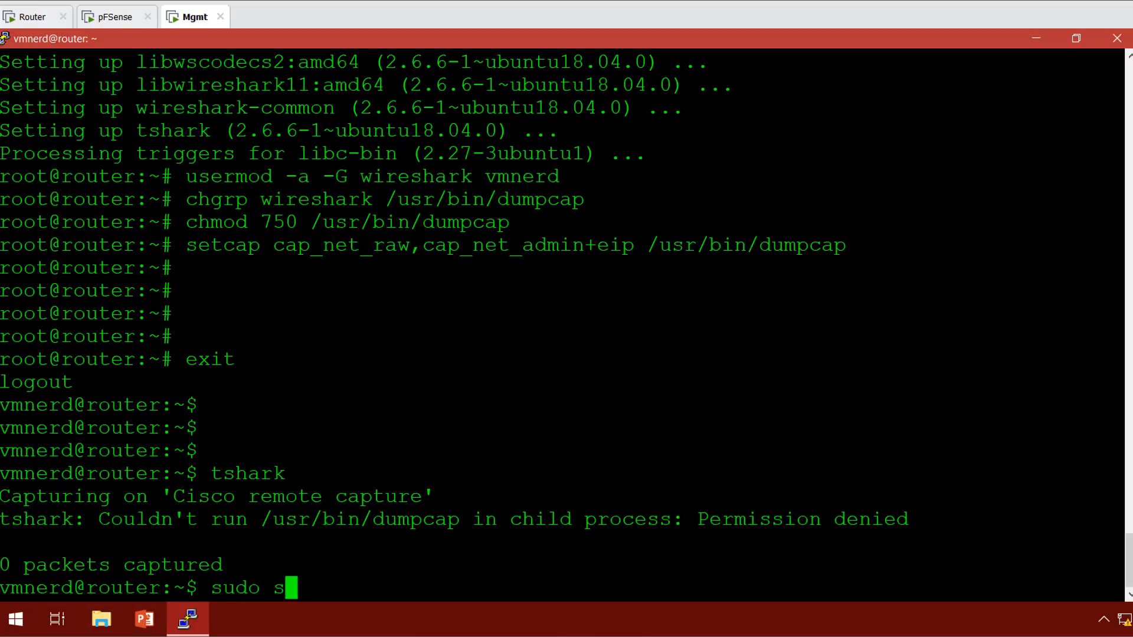
key("Return")
key("Return")
key("Return")
key("Return")
key("Return")
key("Return")
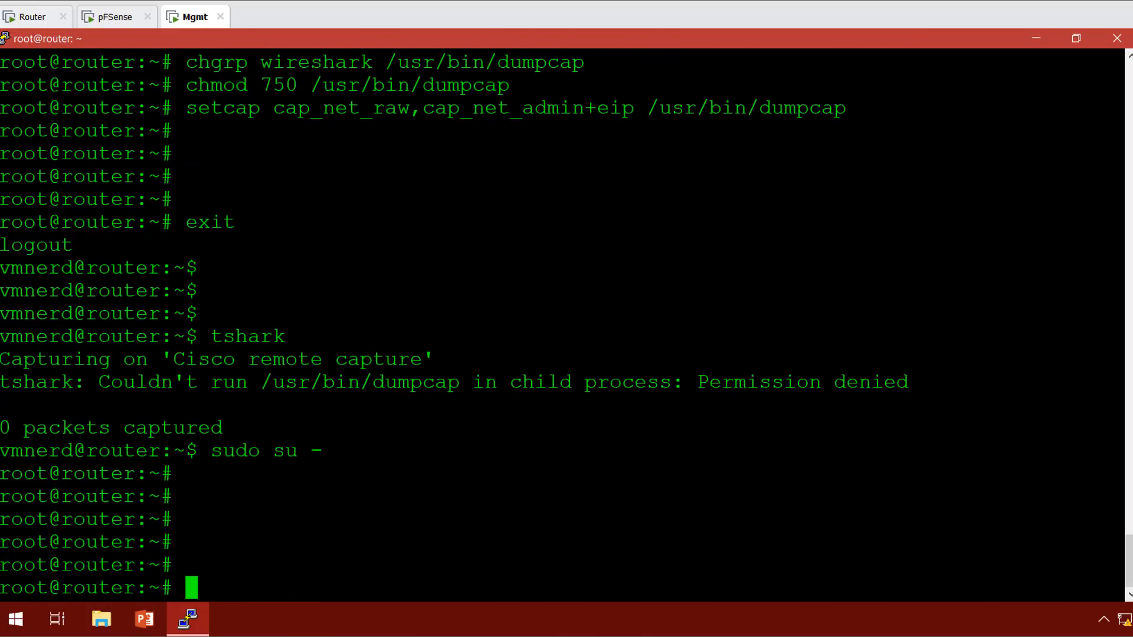
type("echo ")
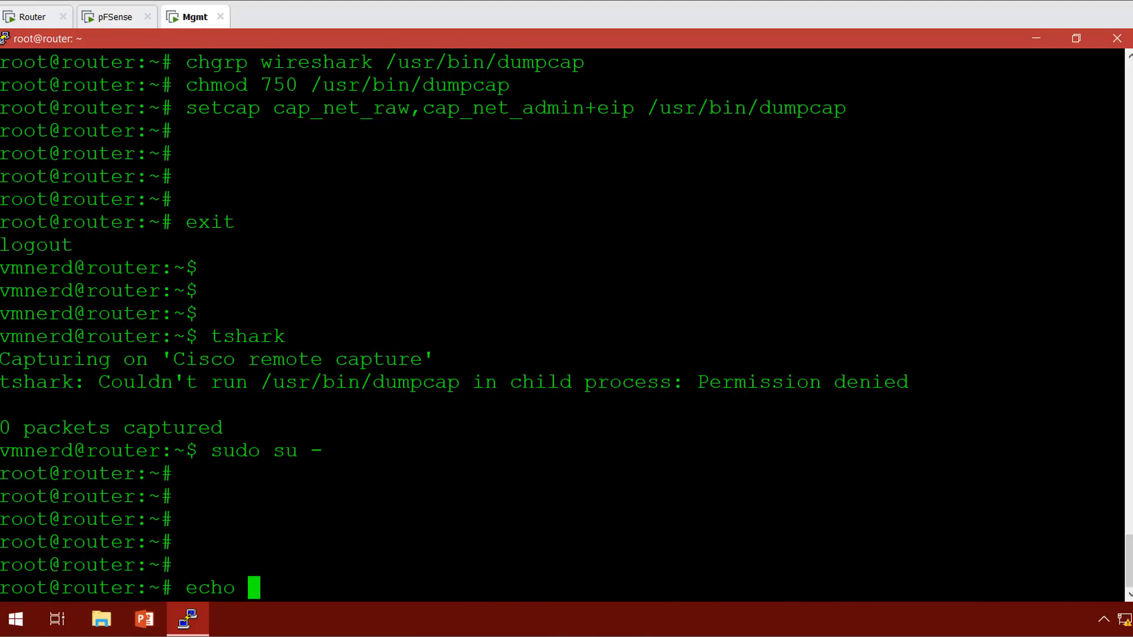
type("1 > ")
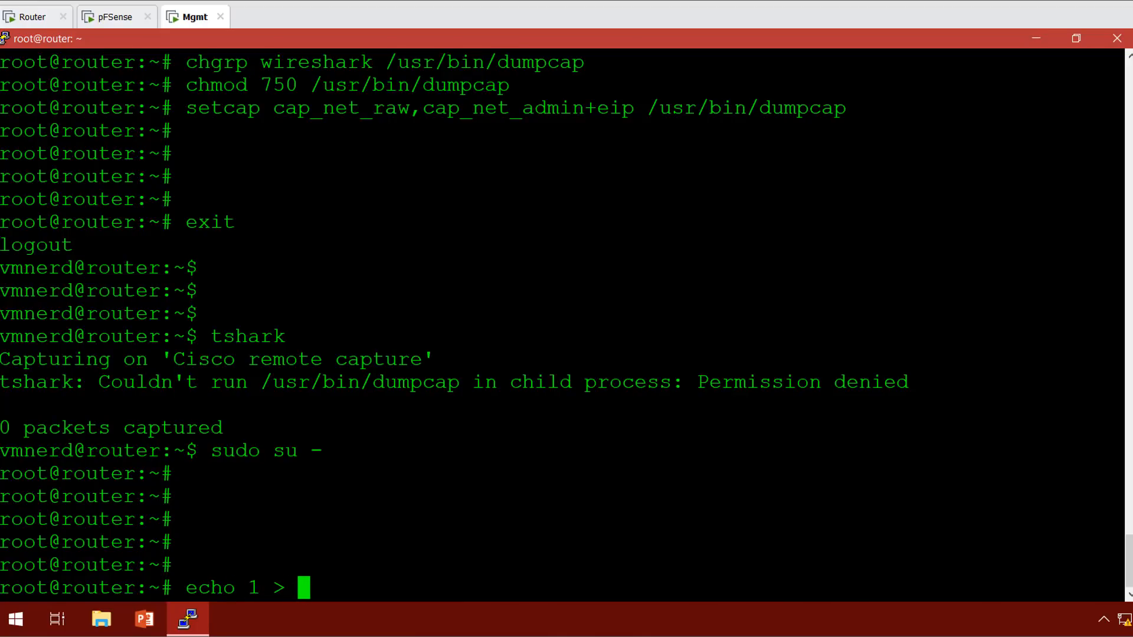
type("/proc/")
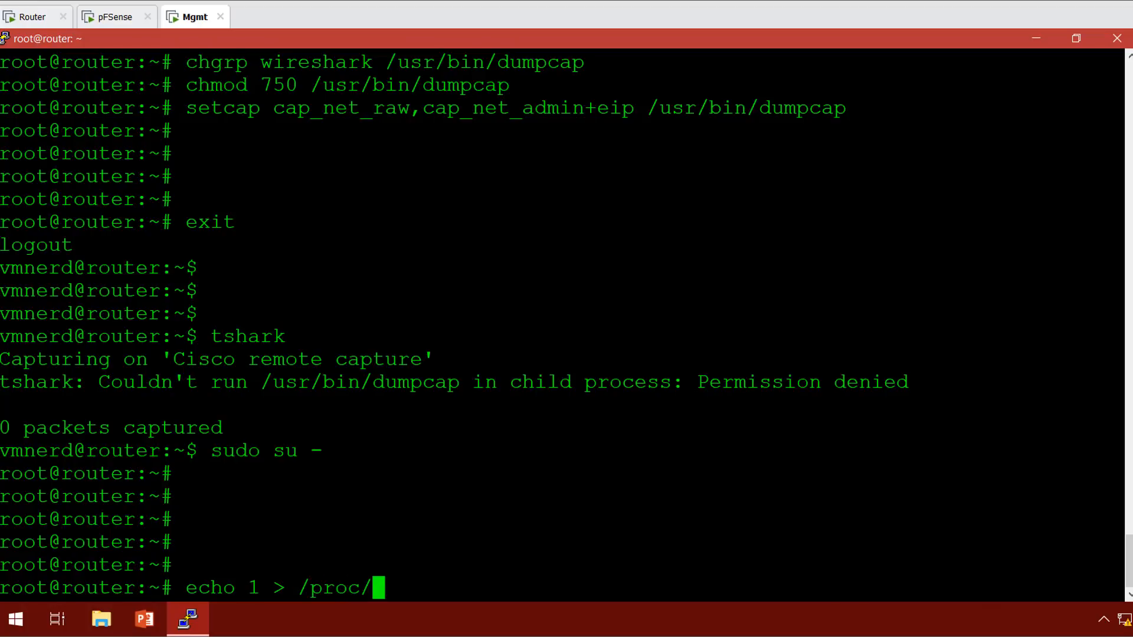
type("sys/net/")
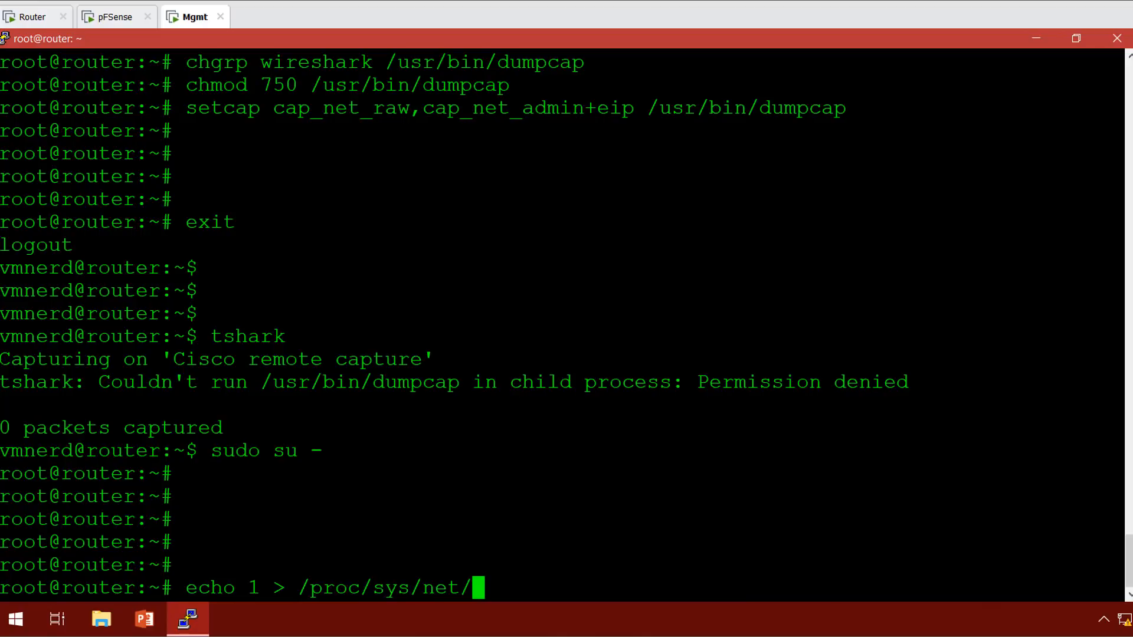
type("ipv4")
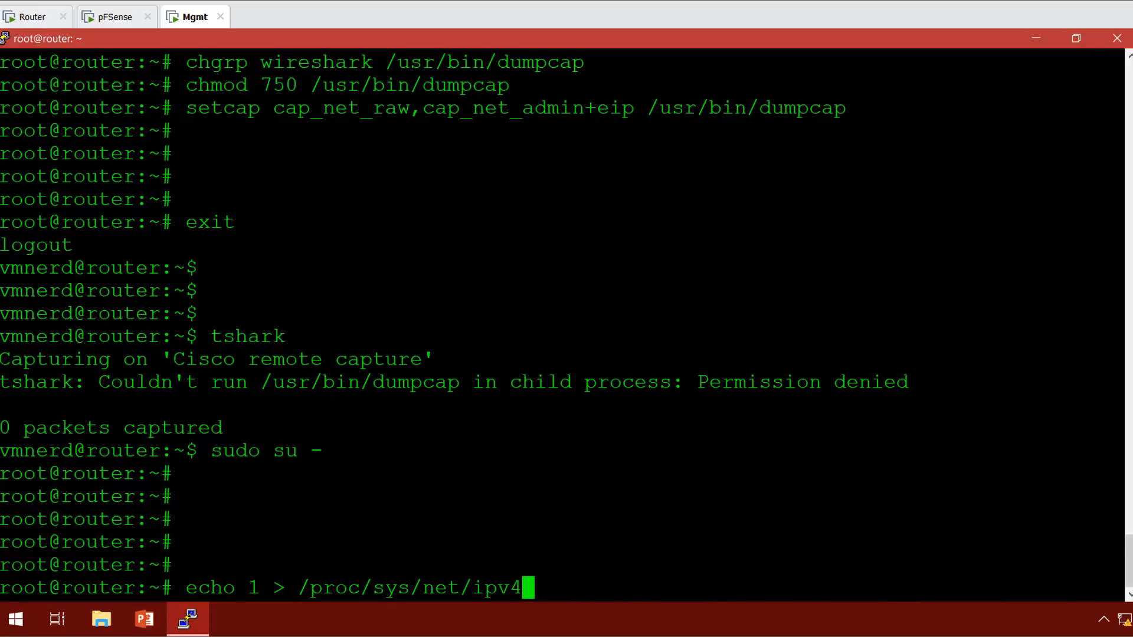
type("/ip_forwa")
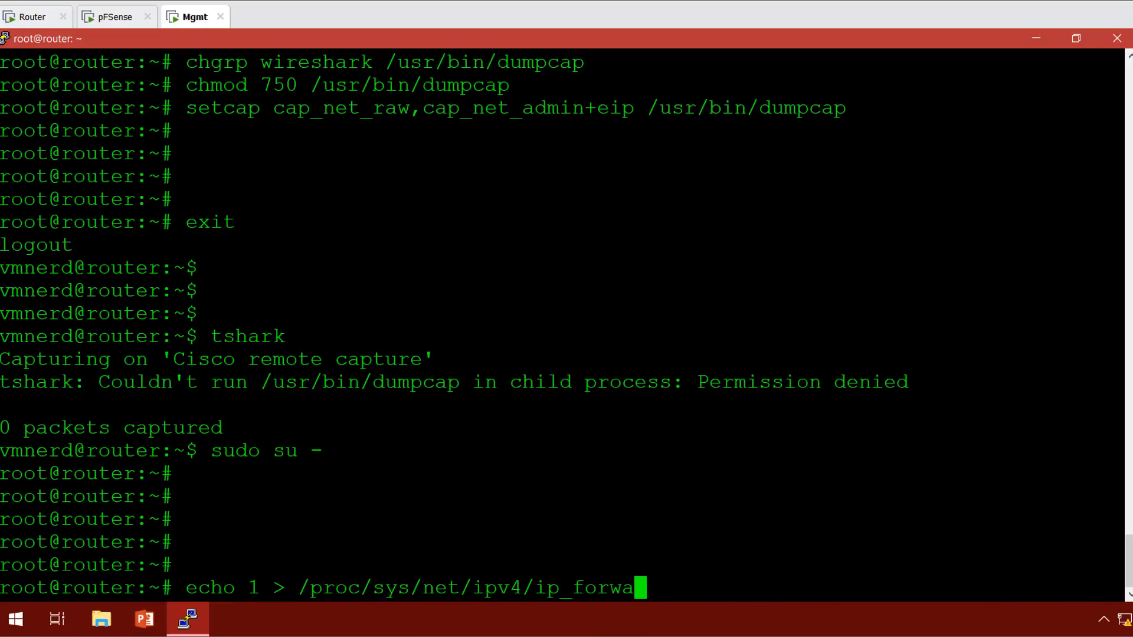
type("rd")
key("Return")
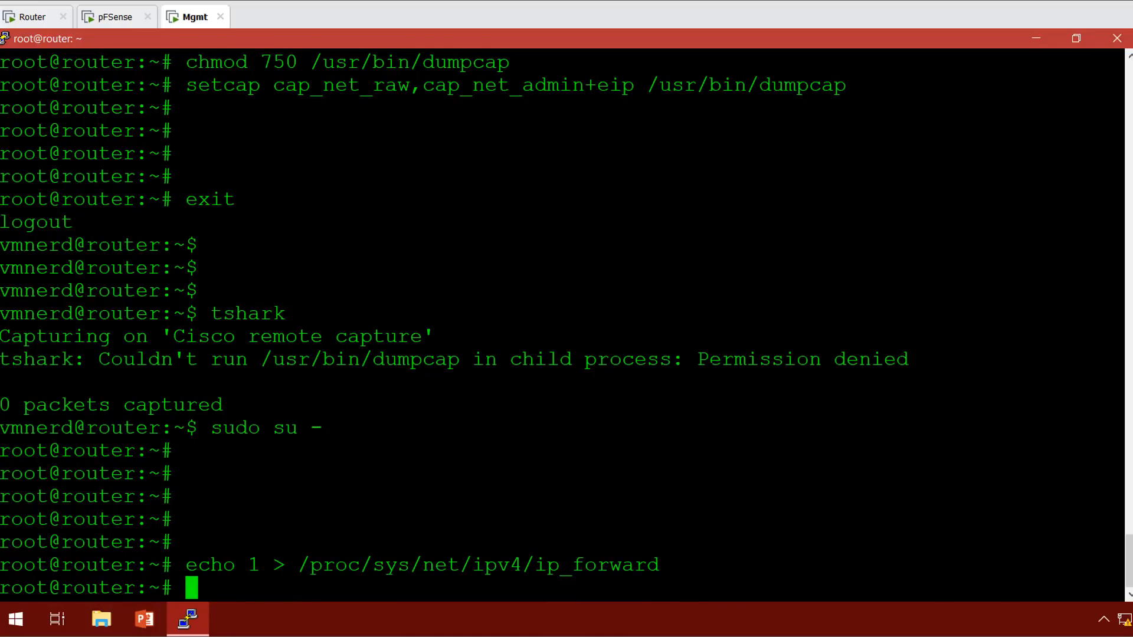
In vi, remove the # before net.ipv4.ip_forward=1 in /etc/sysctl.conf and save with :wq.
type("vi /etc/")
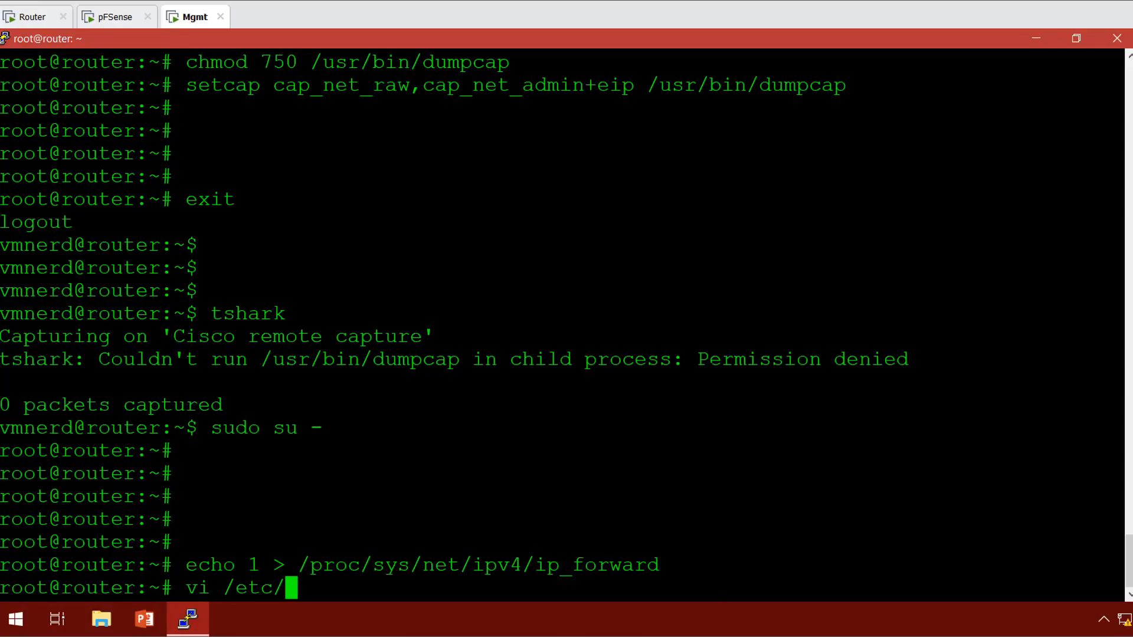
type("sysctl.")
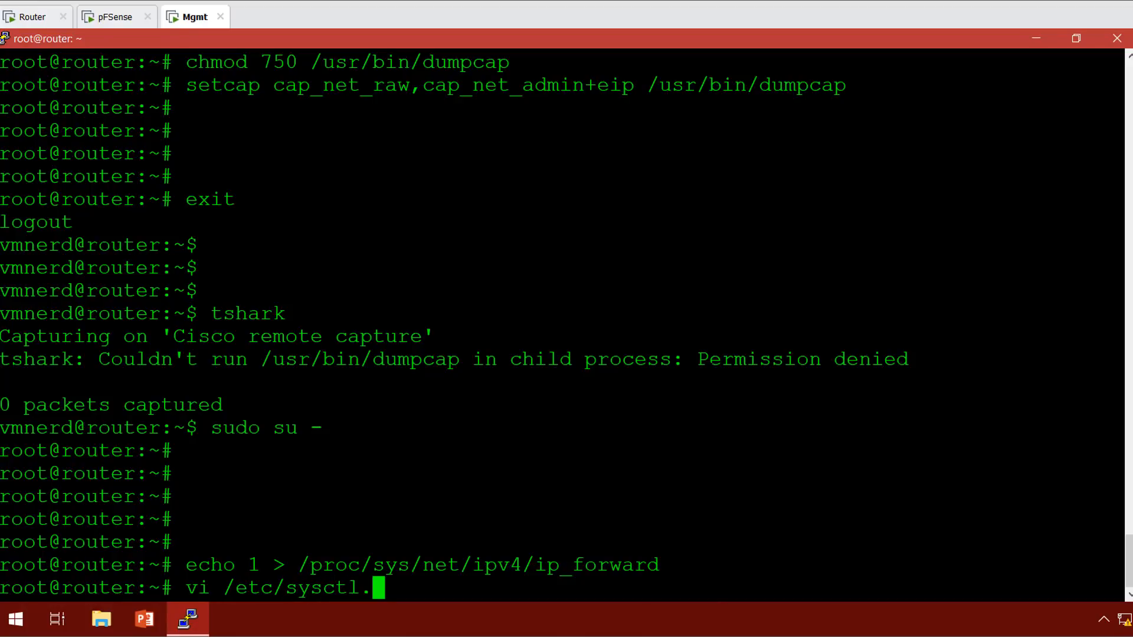
type("conf")
key("Return")
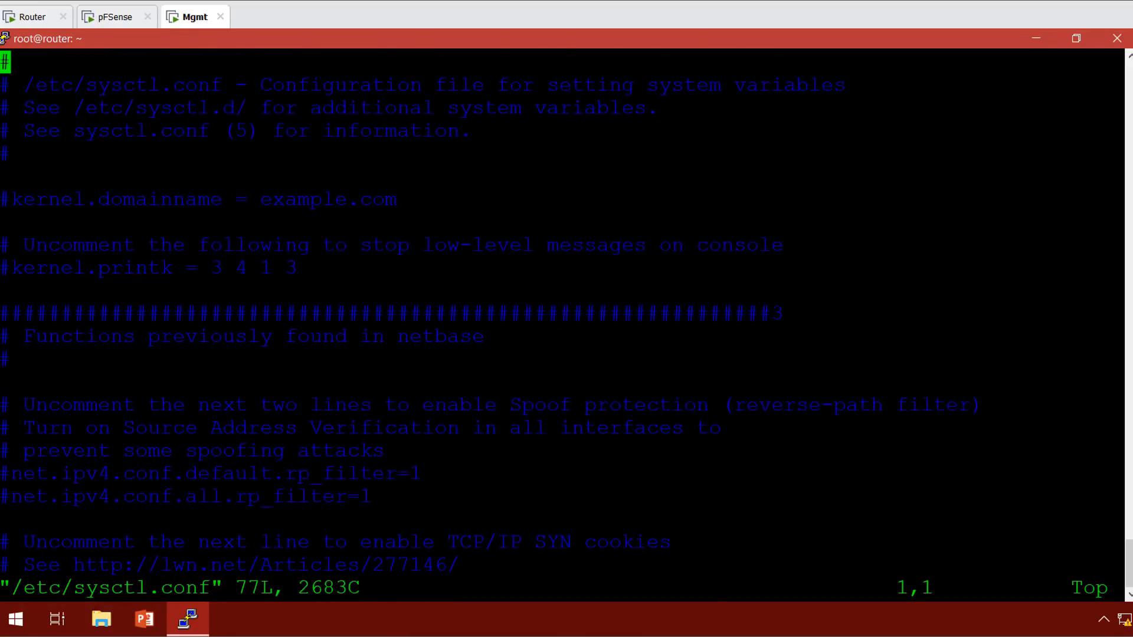
key("j")
type("/ip_")
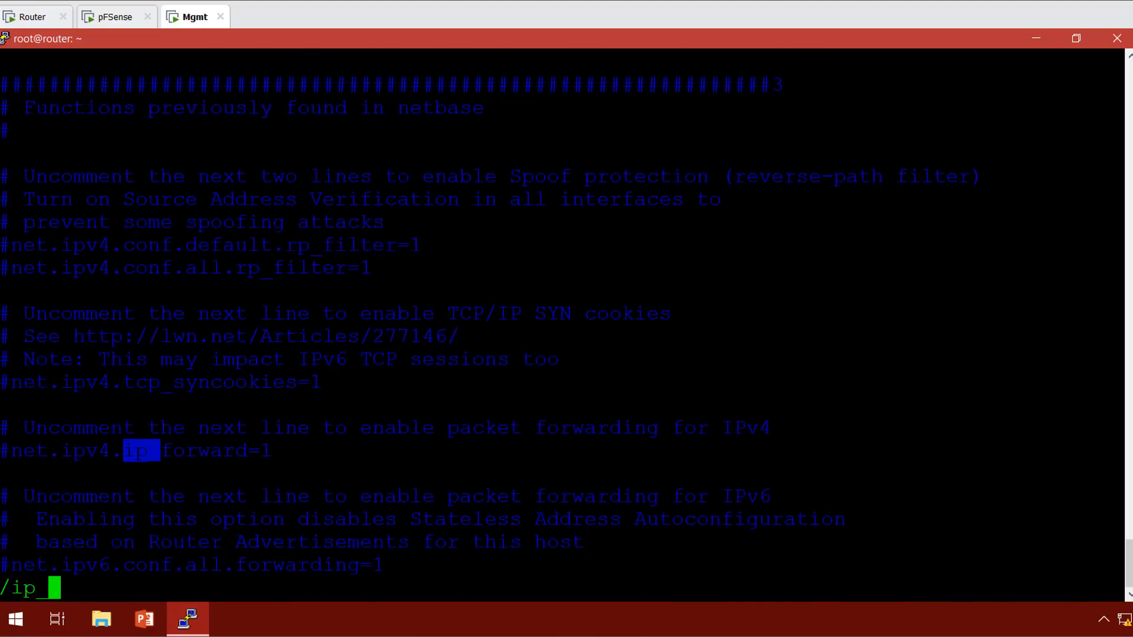
type("q")
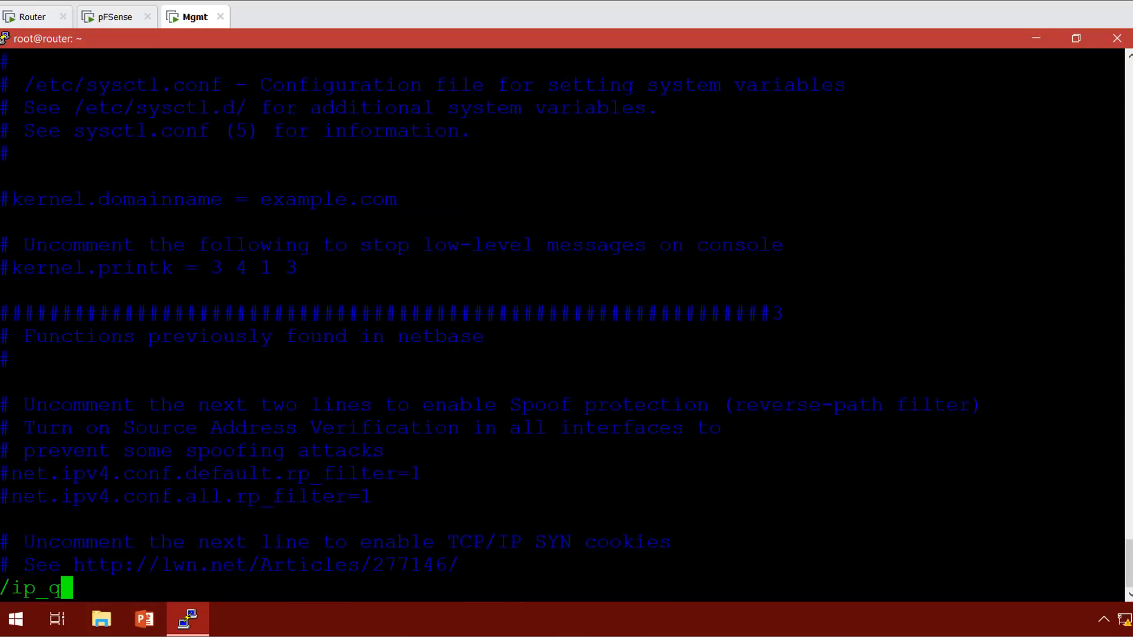
key("BackSpace")
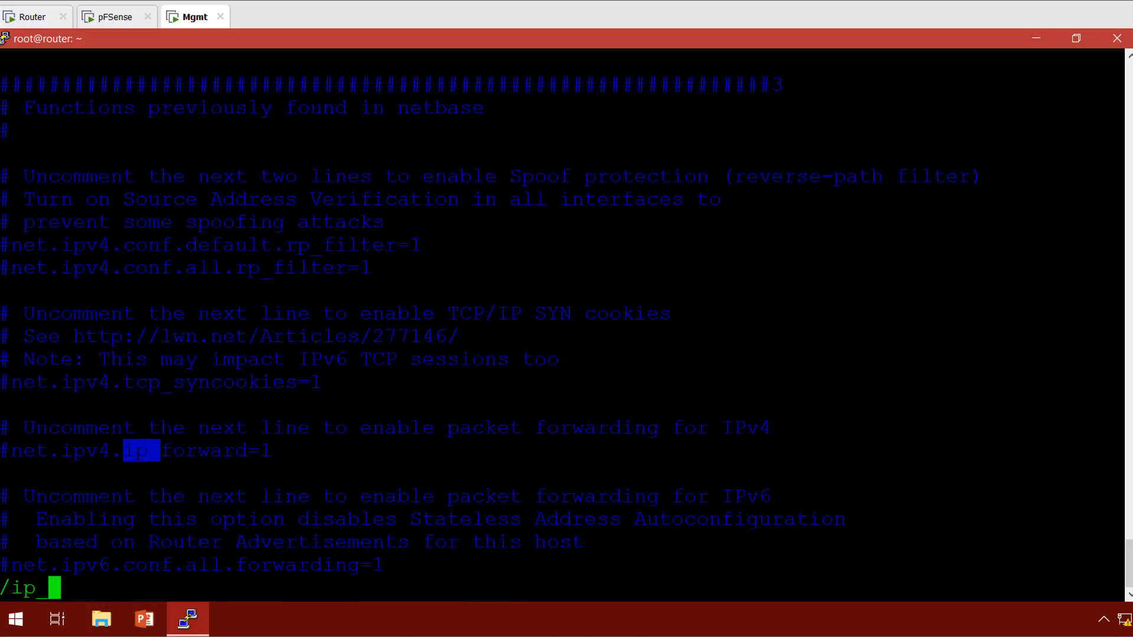
key("Escape")
key("Down")
key("Down")
key("Down")
key("Down")
key("Down")
key("Down")
key("Down")
key("Down")
key("Down")
key("Down")
key("Down")
key("Down")
key("Down")
key("Down")
key("Down")
key("Down")
key("Down")
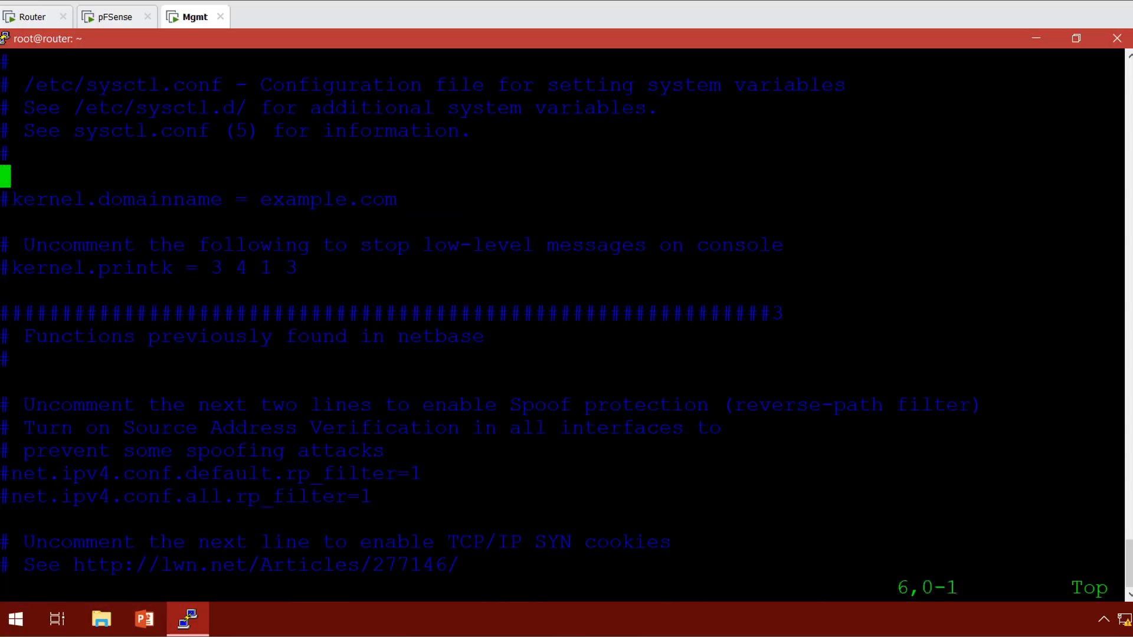
key("Down")
key("Down")
key("Down")
key("Down")
key("Down")
key("Down")
key("Down")
key("Down")
key("Down")
key("Down")
key("Down")
key("Down")
key("Down")
key("Up")
key("Up")
key("Up")
key("Up")
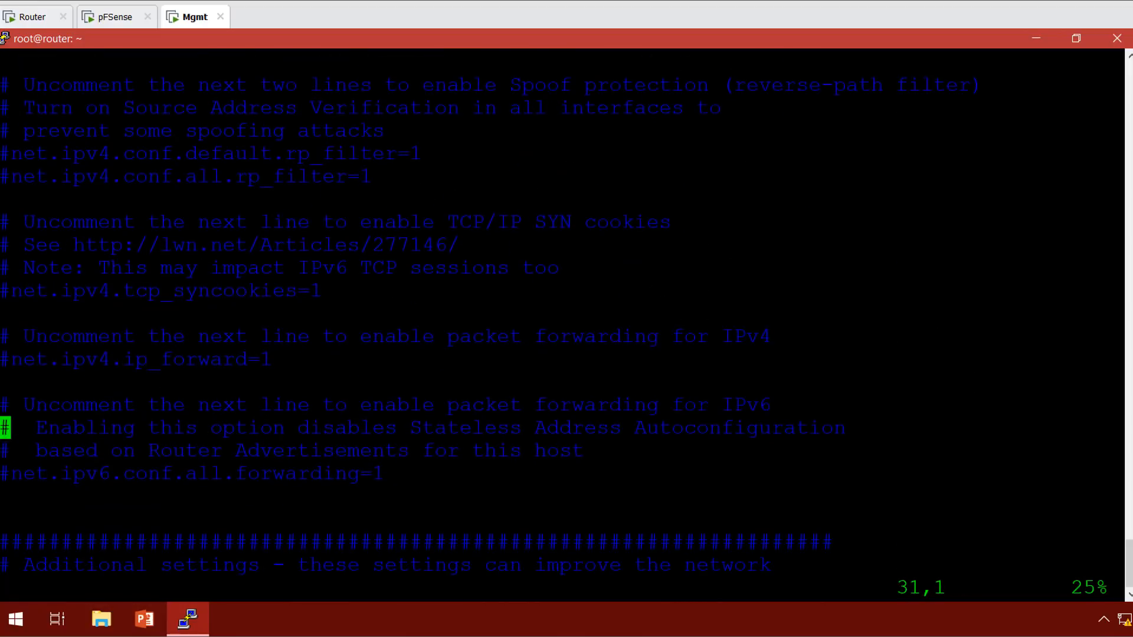
key("x")
key("Escape")
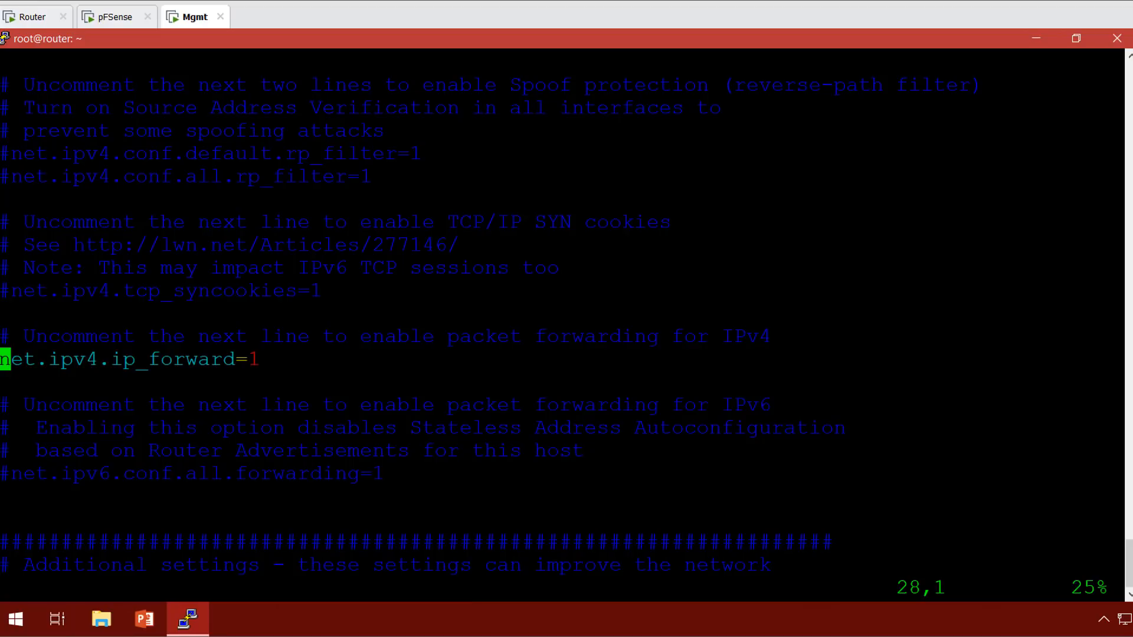
type(":wq")
key("Return")
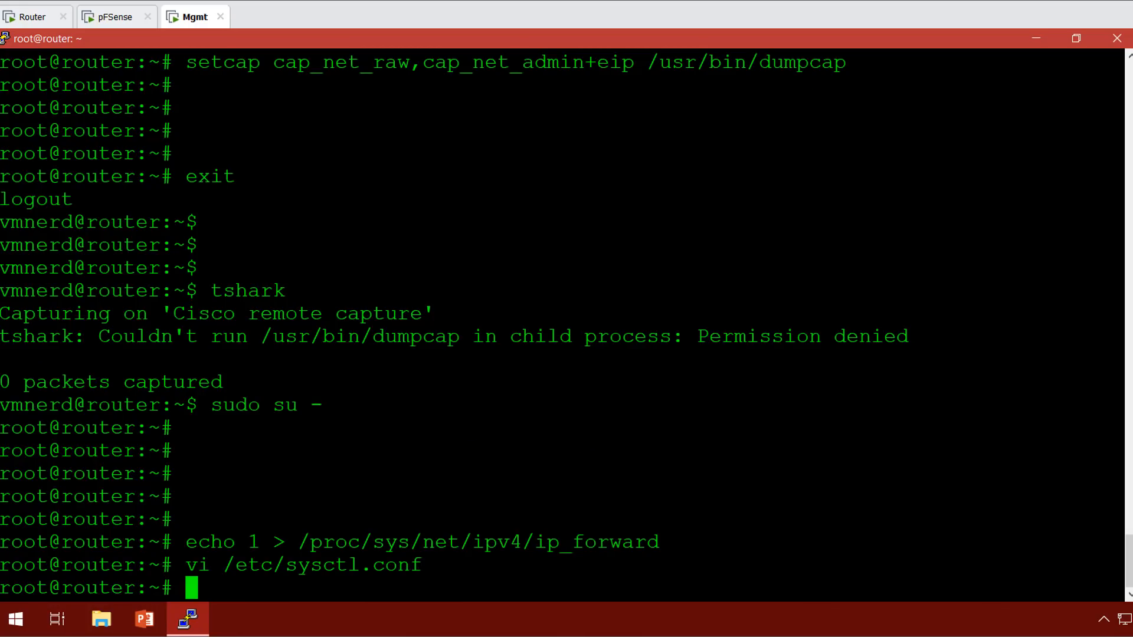
Reboot the router and open a Windows Command Prompt through Run.
type("reboot")
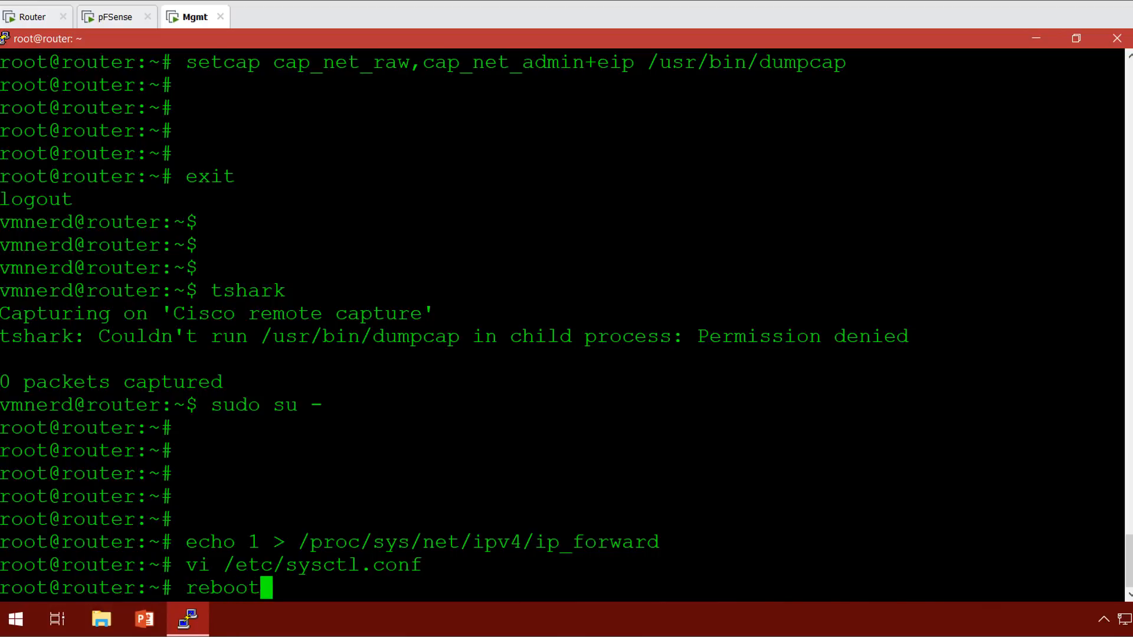
key("Return")
key("Return")
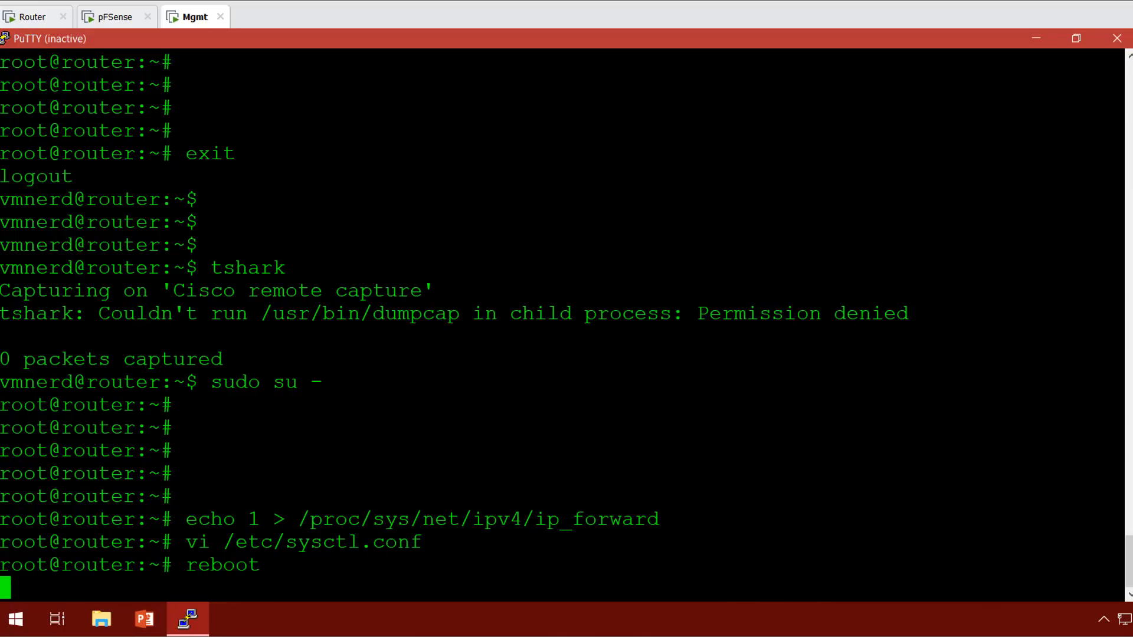
right_click(15, 620)
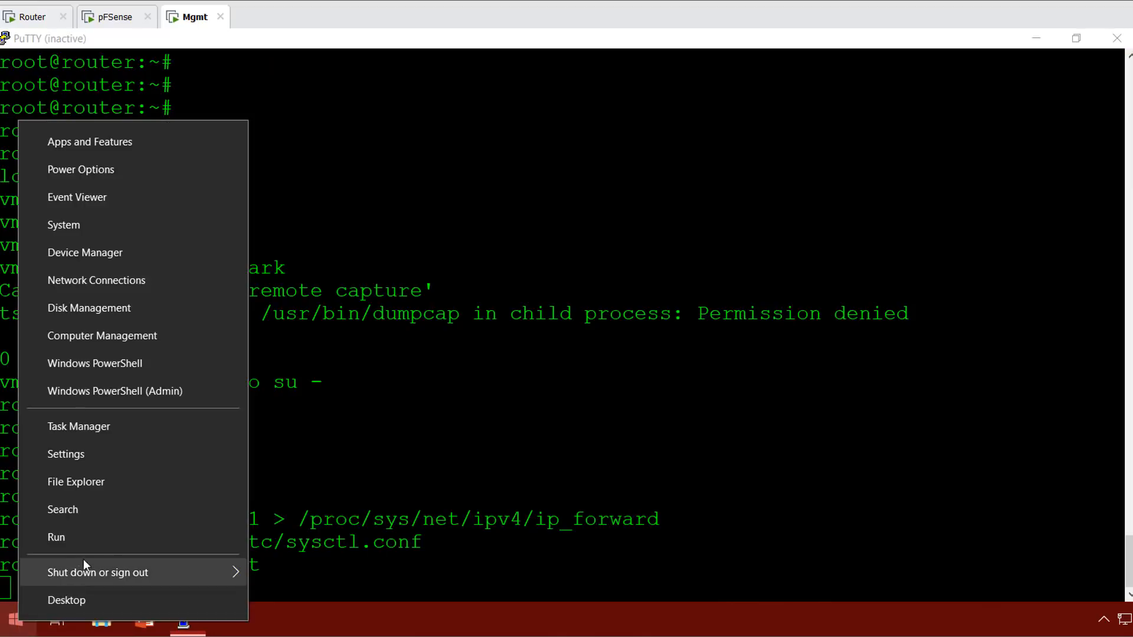
left_click(167, 536)
type("cmd")
key("Return")
Continuously ping 192.168.32.254 with -t until the router replies again.
type("ping ")
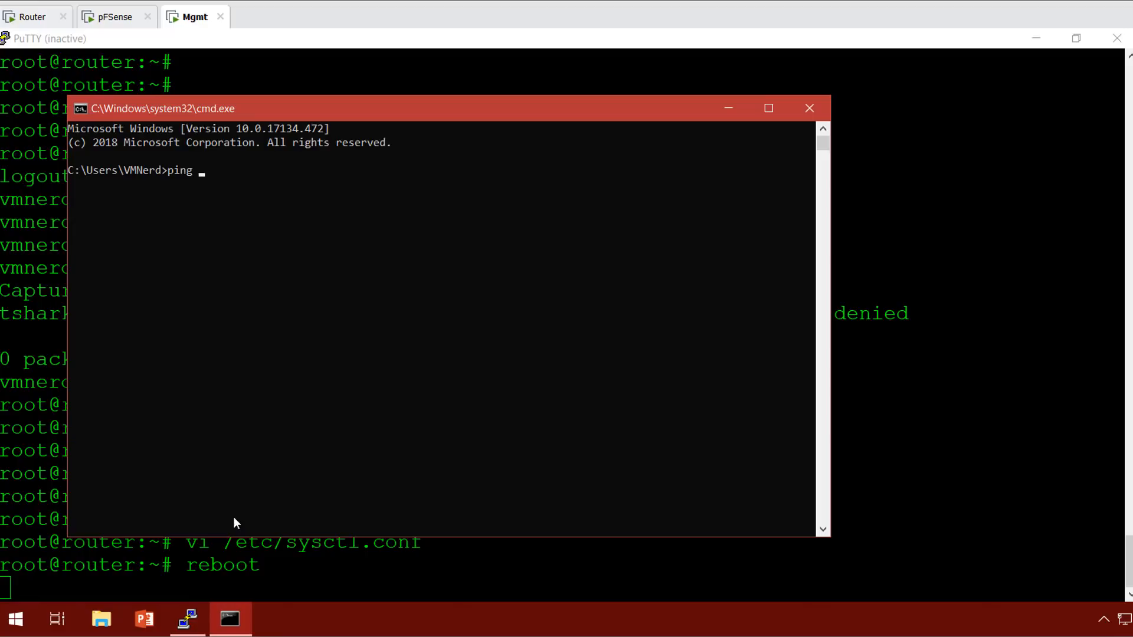
type("192.168.32.254 -t")
key("Return")
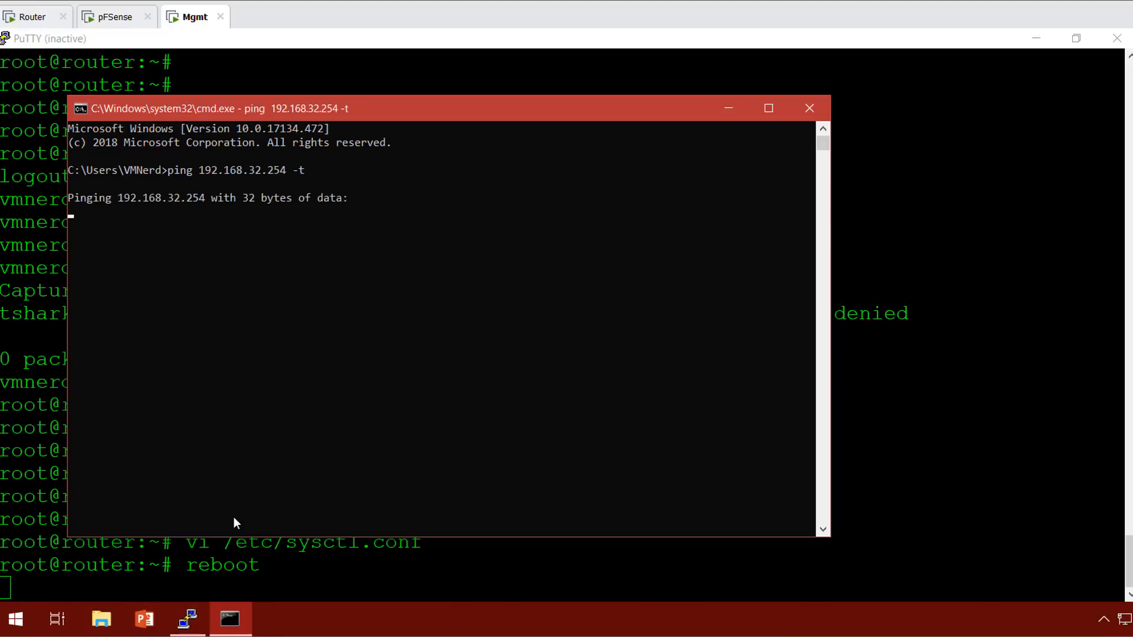
left_click_drag(470, 110, 655, 106)
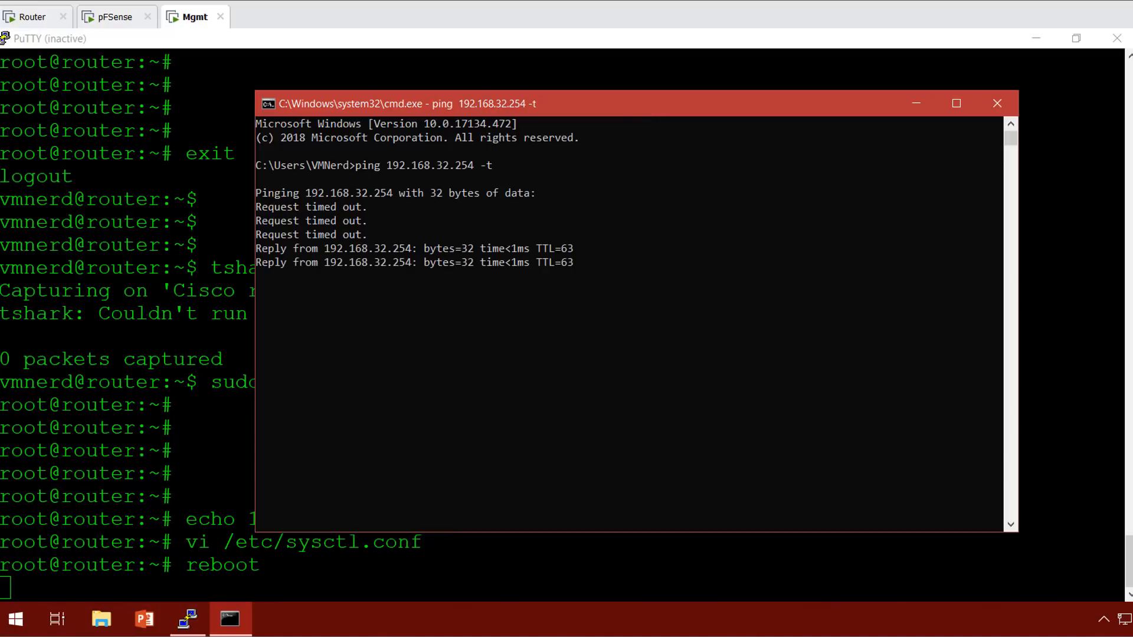
left_click(6, 39)
Restart the PuTTY session and log back in to the router as the regular user.
left_click(55, 206)
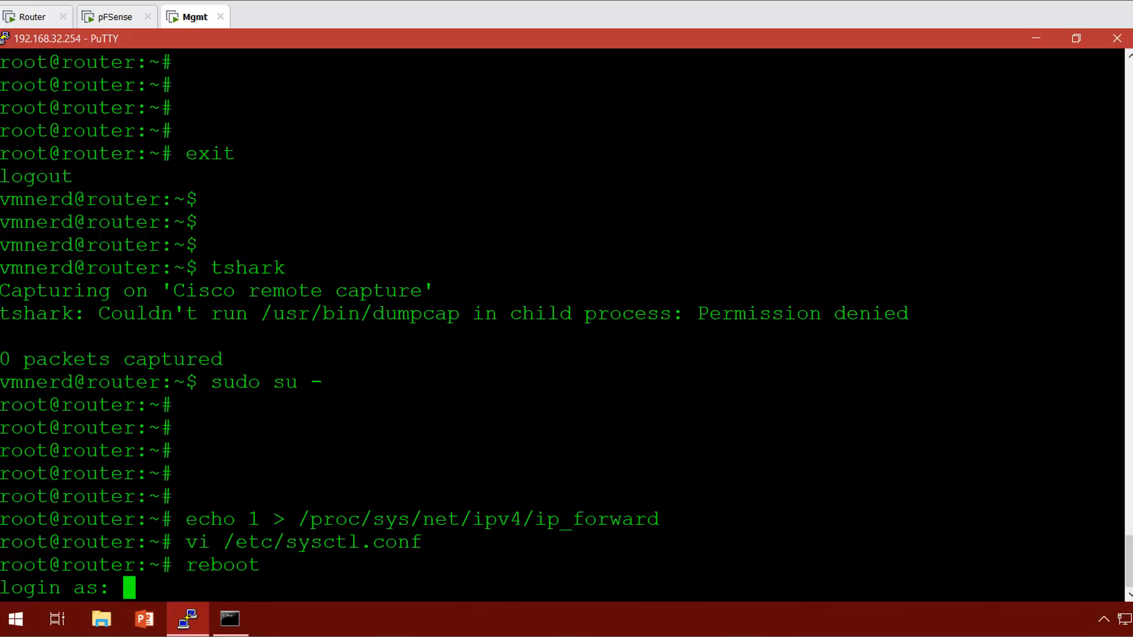
type("vmnerd")
key("Return")
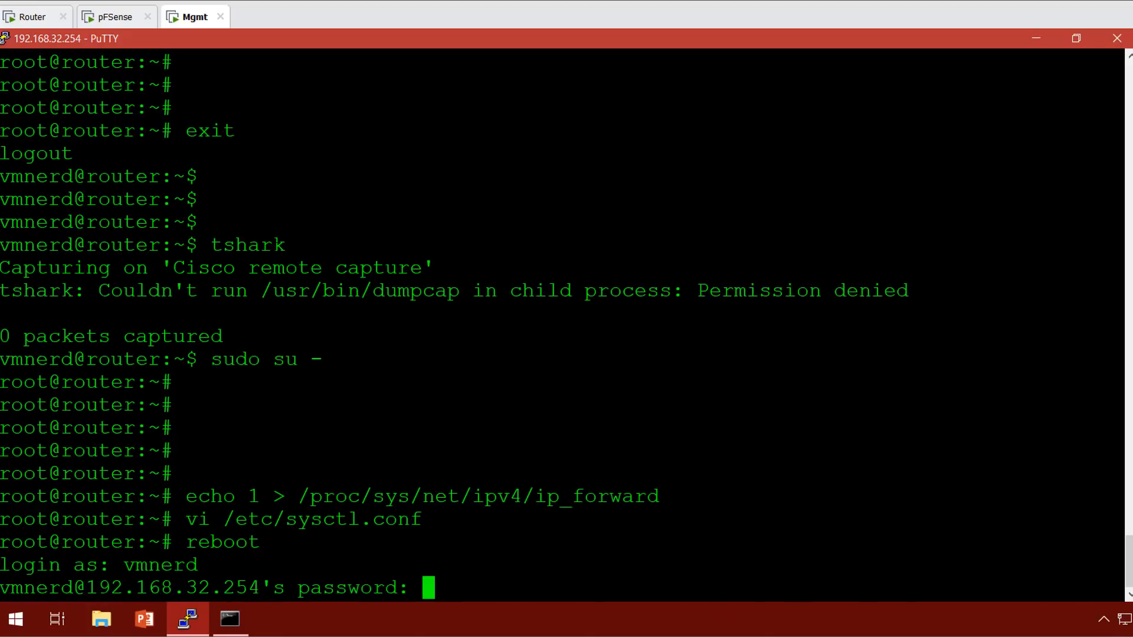
key("Return")
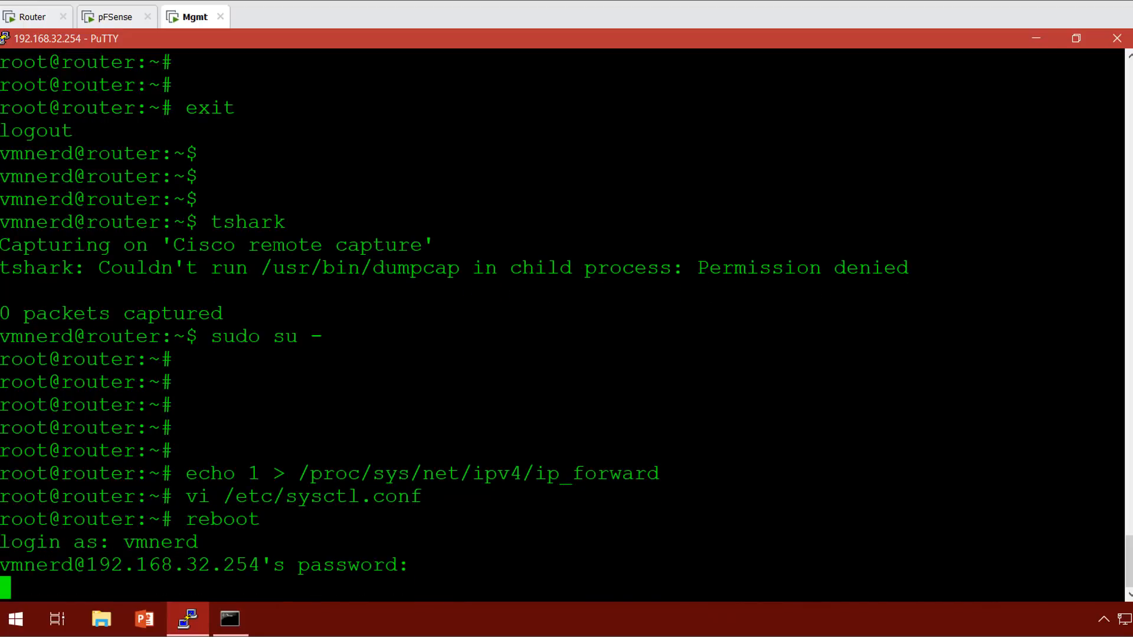
Run tshark as the regular user and stop it with Ctrl+C after 885 packets captured.
type("tshark")
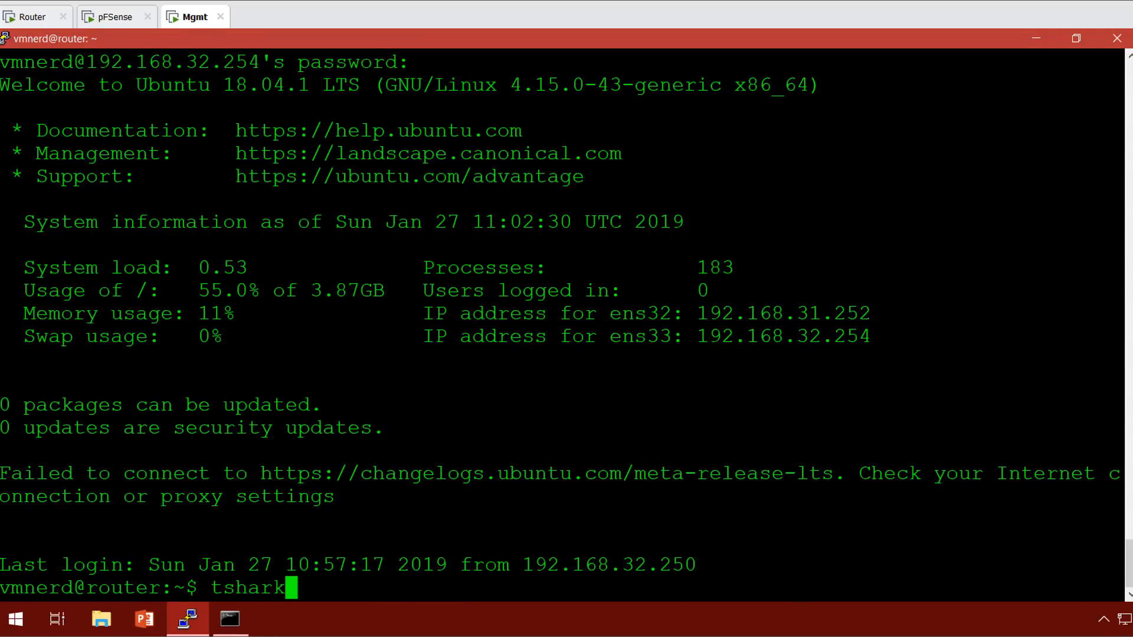
key("Return")
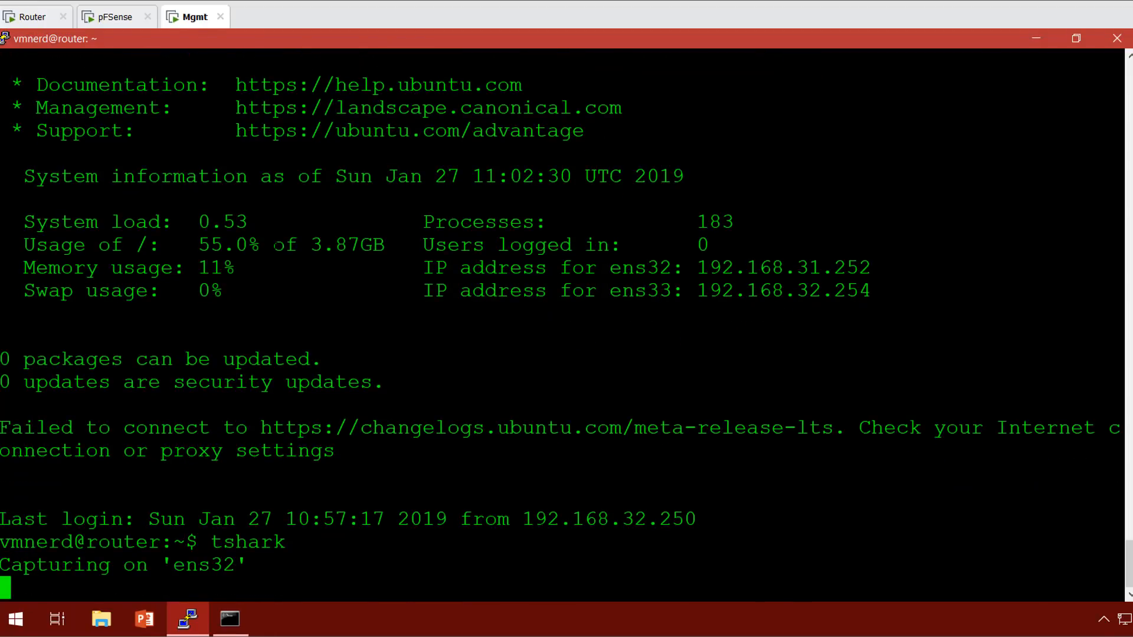
key("ctrl+c")
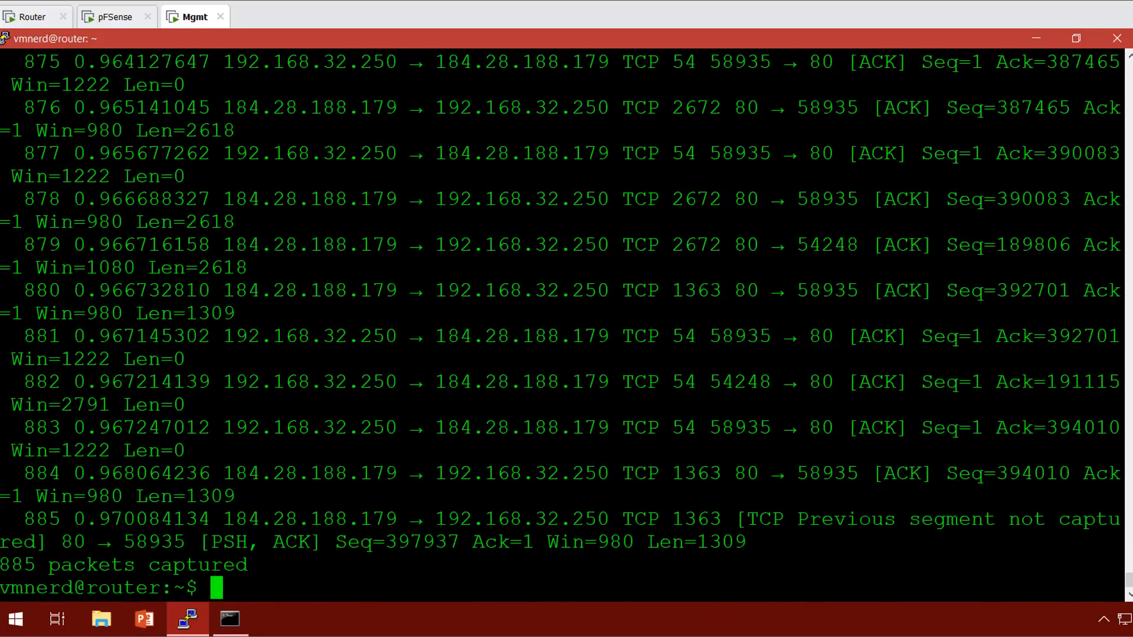
key("Return")
key("Return")
key("Return")
key("Return")
key("Return")
key("Return")
key("Return")
key("Return")
key("Return")
key("Return")
key("Return")
key("Return")
key("Return")
key("Return")
key("Return")
key("Return")
key("Return")
key("Return")
key("Return")
key("Return")
key("Return")
key("Return")
key("Return")
scroll(560, 325, "up", 4)
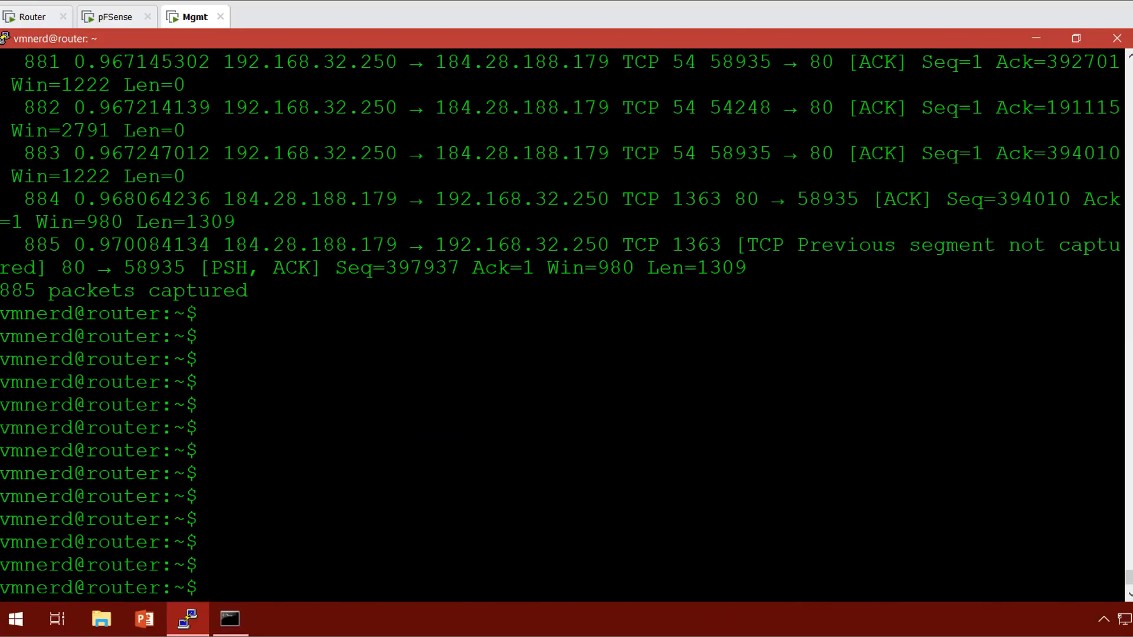
scroll(561, 325, "down", 4)
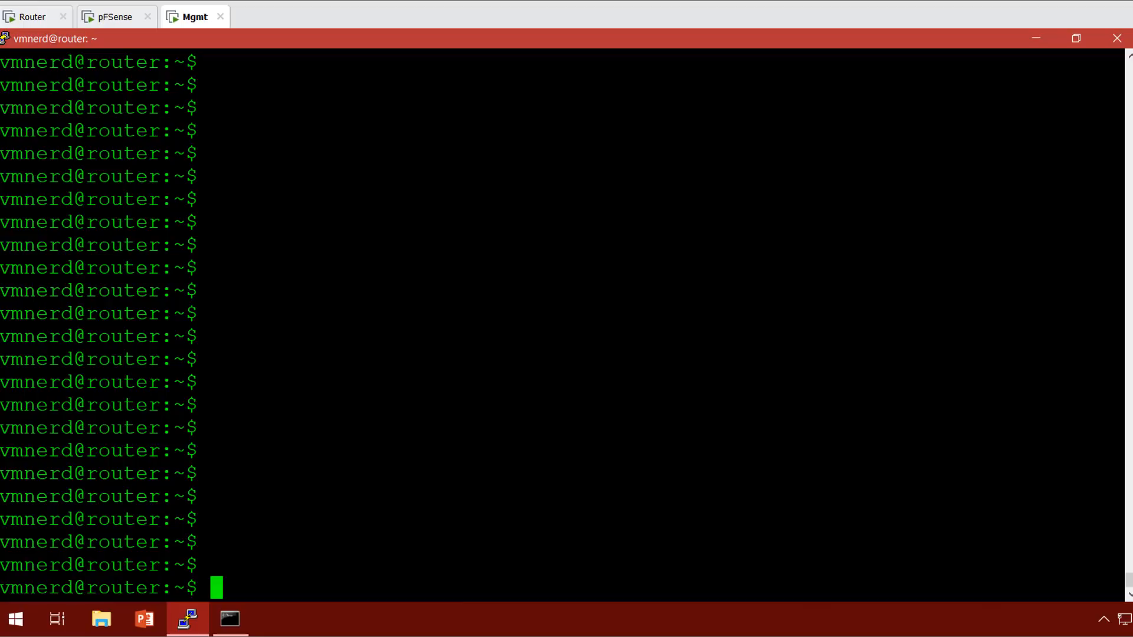
type("sudo ")
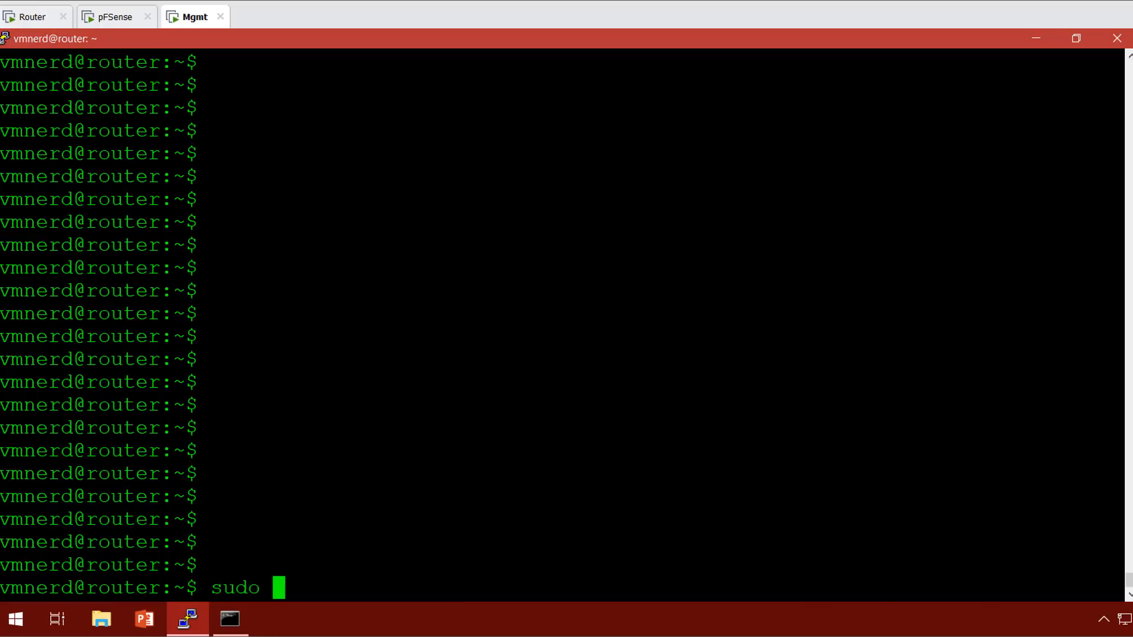
type("su")
key("BackSpace")
key("BackSpace")
key("BackSpace")
key("BackSpace")
key("BackSpace")
key("BackSpace")
key("BackSpace")
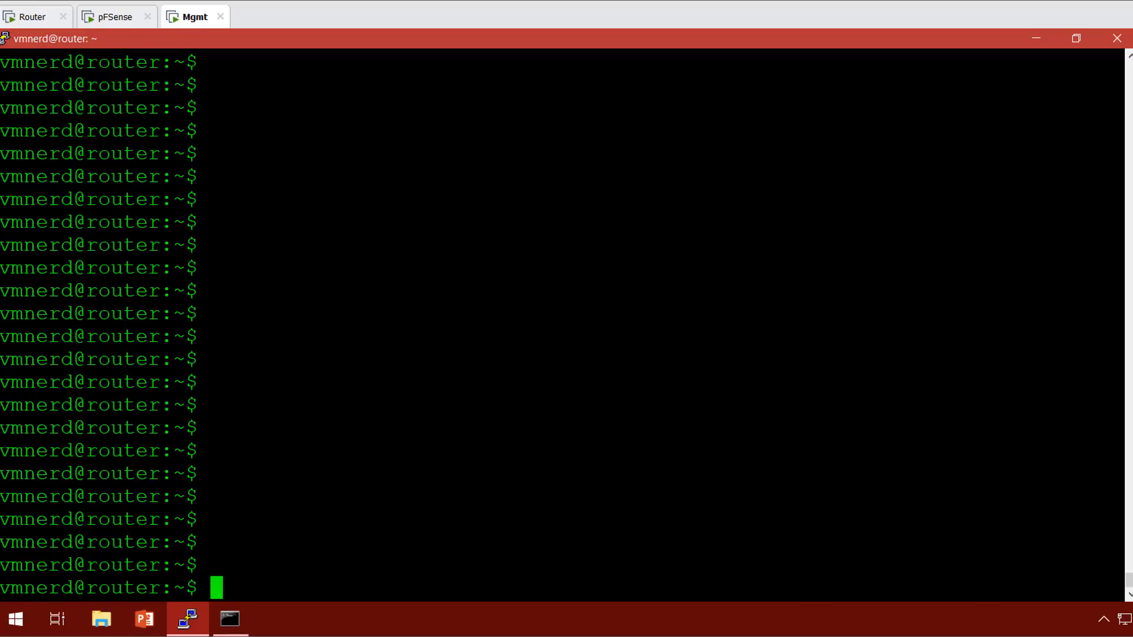
Restore and shrink the PuTTY window, then close the ping window.
double_click(488, 37)
left_click_drag(463, 76, 572, 58)
left_click(997, 104)
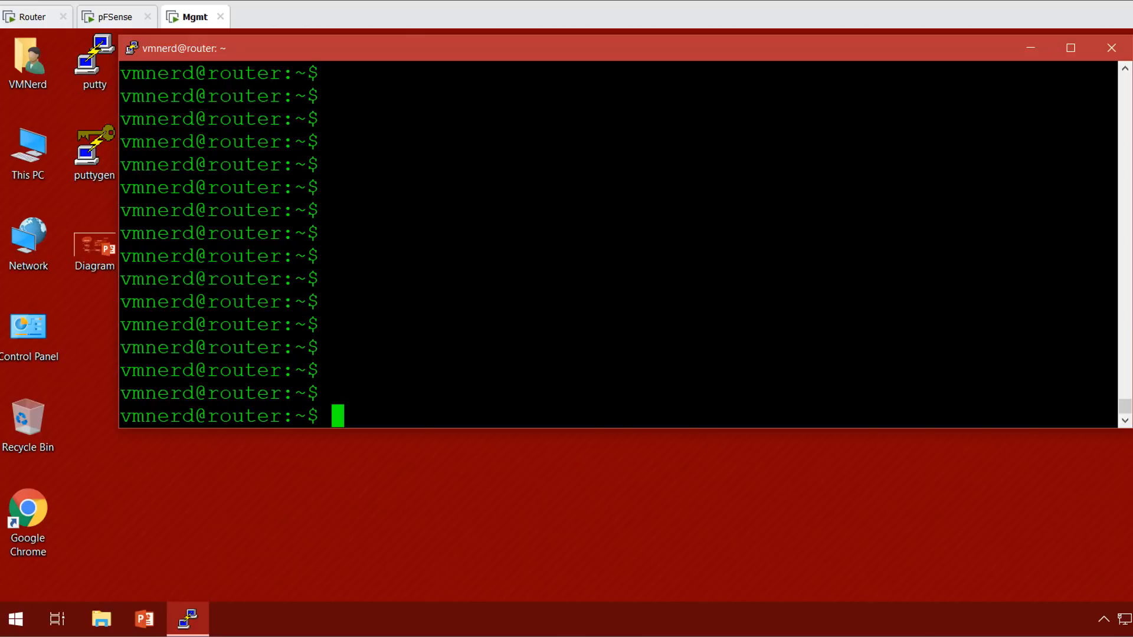
List all of the router's interfaces with ifconfig -a.
type("tshark")
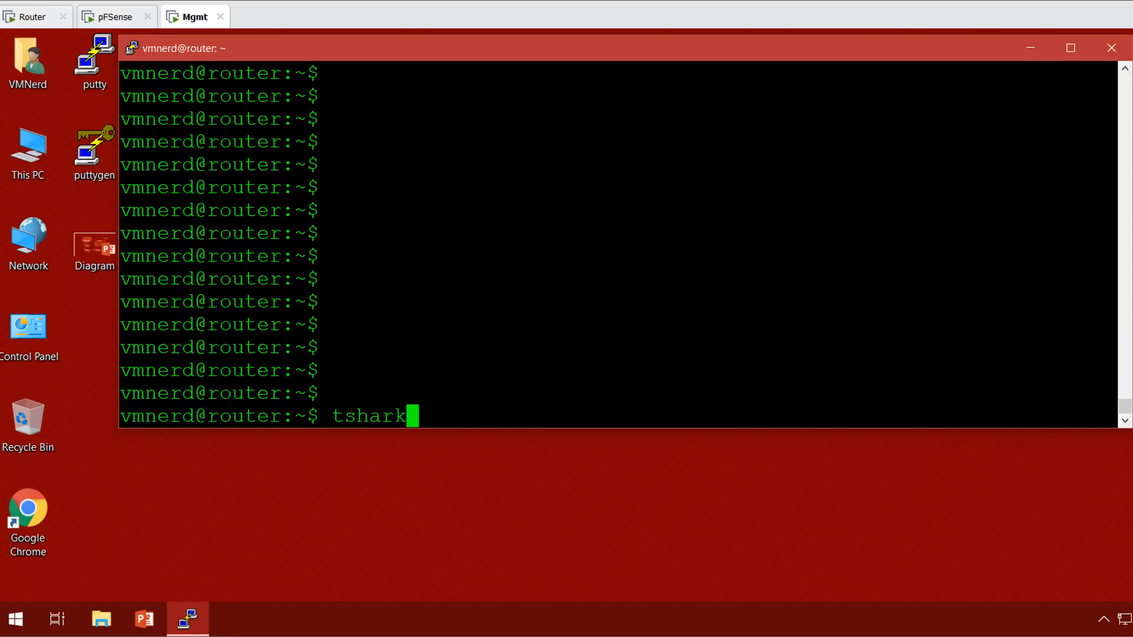
key("BackSpace")
key("BackSpace")
key("BackSpace")
key("BackSpace")
key("BackSpace")
key("BackSpace")
key("BackSpace")
type("ifconfig -a")
key("Return")
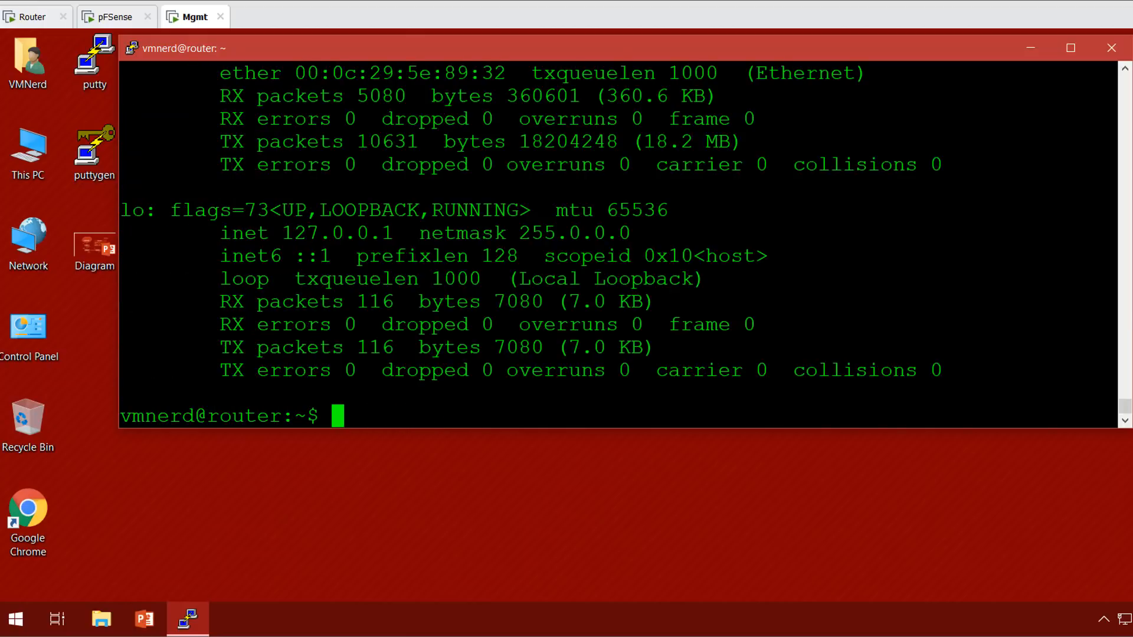
key("shift+Page_Up")
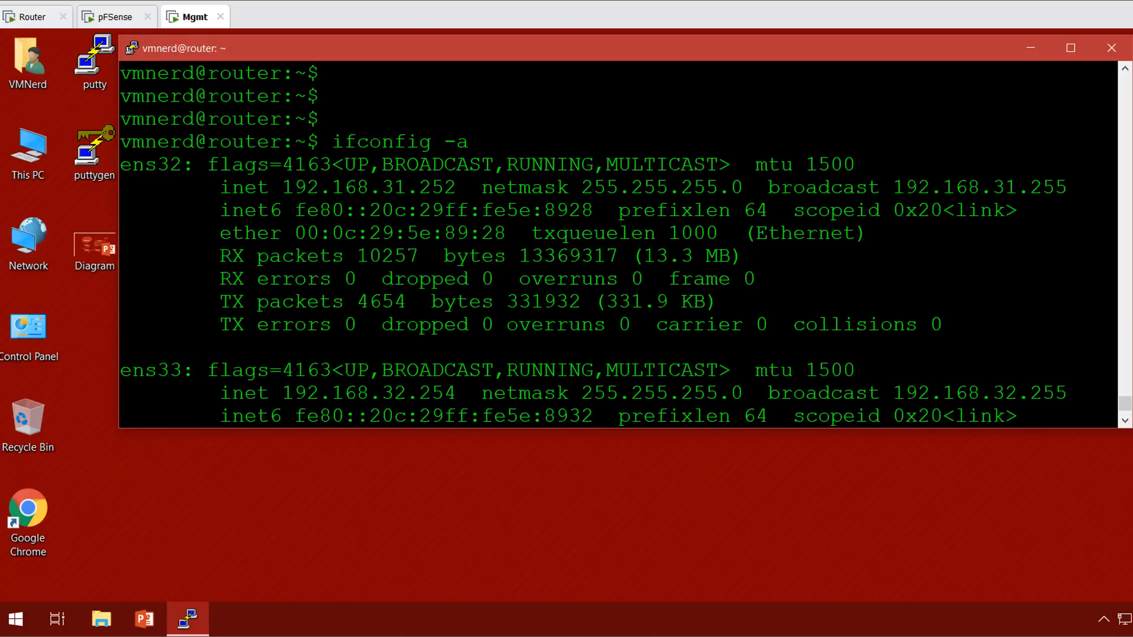
Highlight the ens32 (192.168.31.252) and ens33 (192.168.32.254) interface names in the output.
left_click_drag(121, 165, 176, 165)
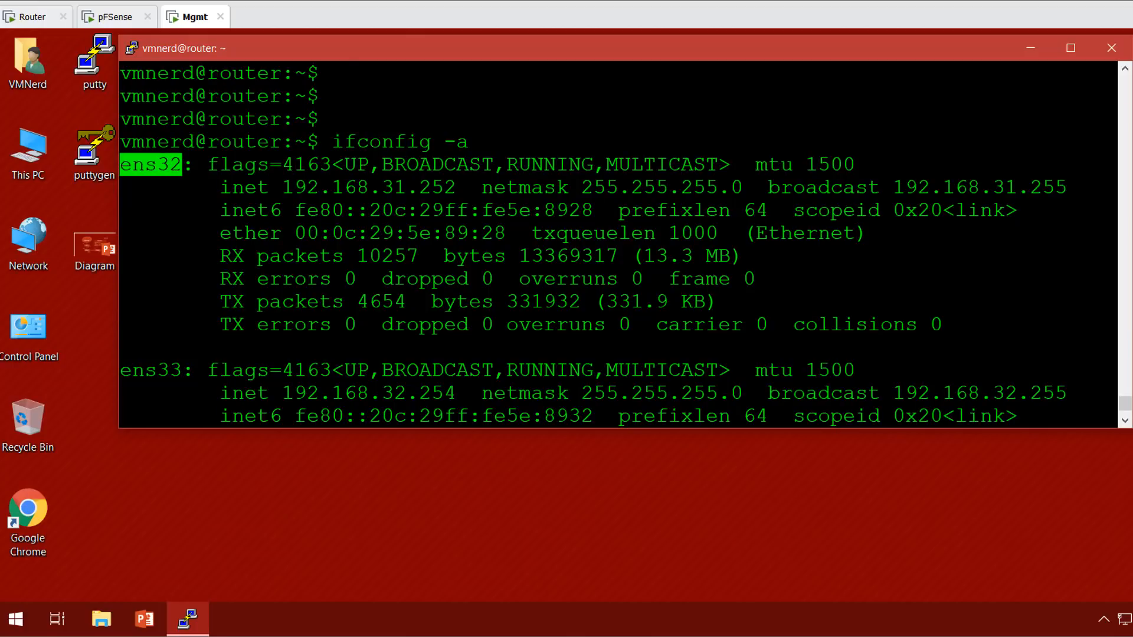
left_click_drag(181, 372, 135, 373)
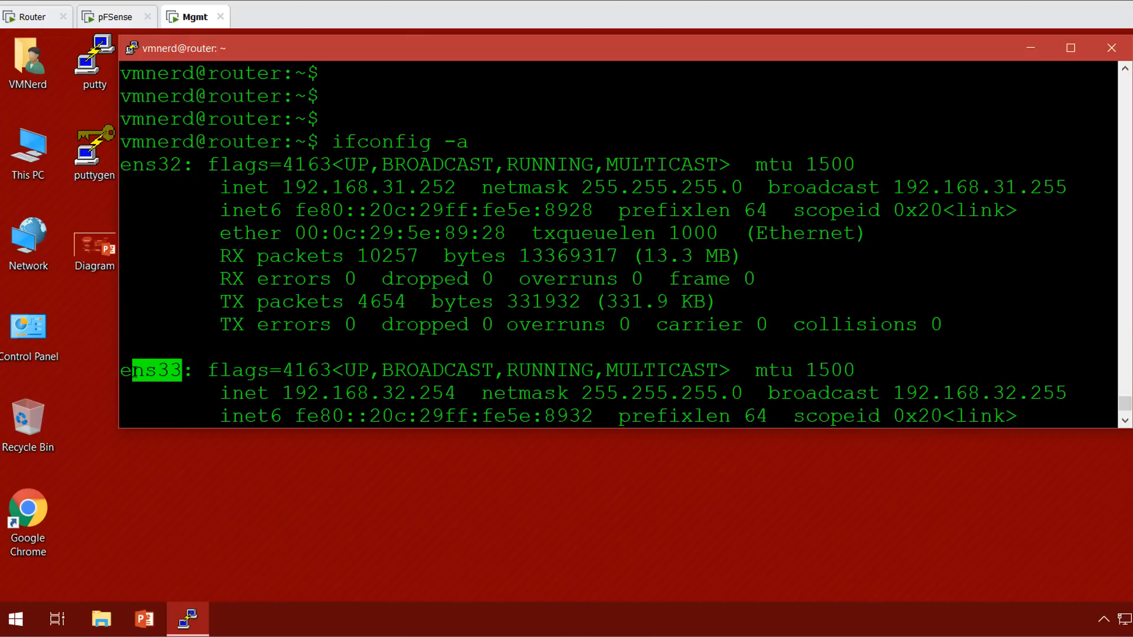
left_click_drag(121, 165, 177, 167)
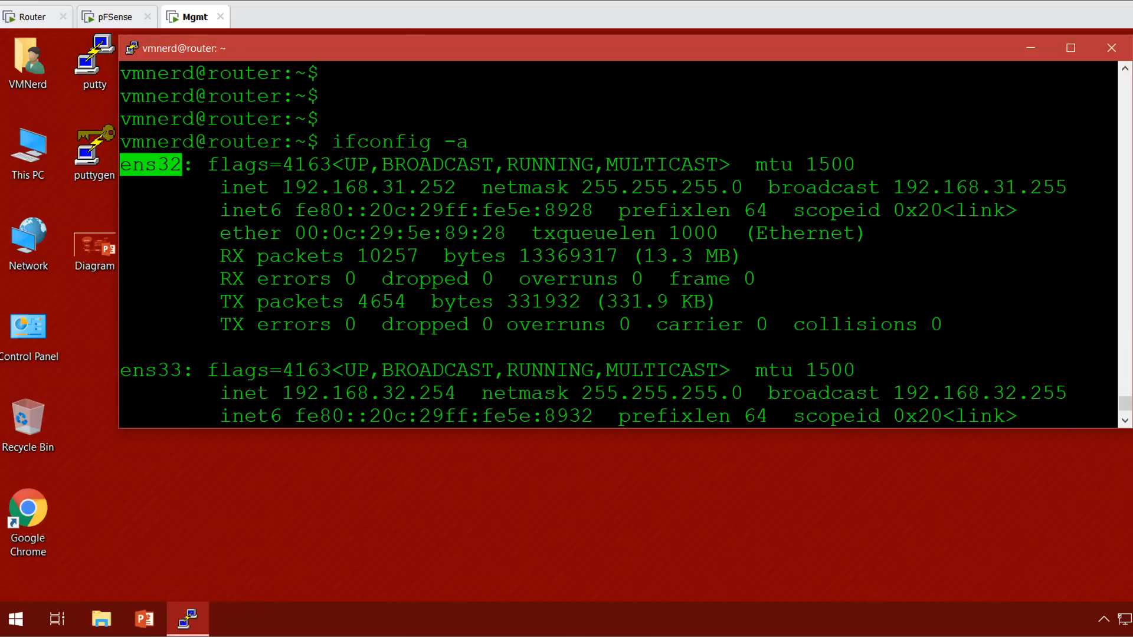
left_click_drag(182, 371, 145, 276)
left_click(145, 277)
scroll(145, 276, "down", 6)
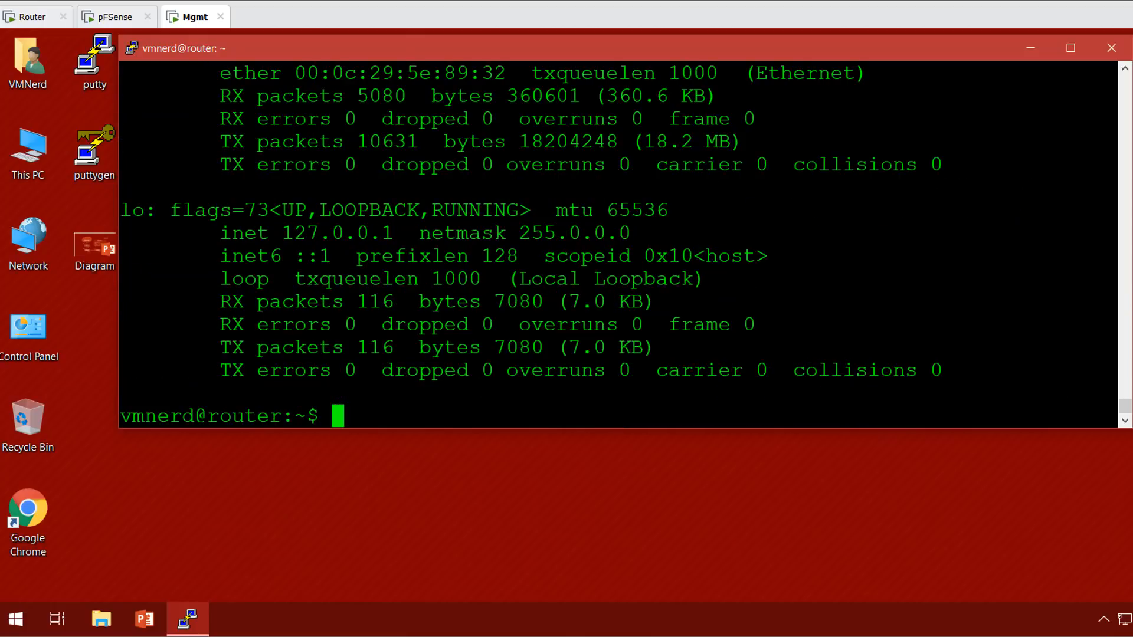
scroll(121, 193, "up", 3)
left_click_drag(121, 188, 168, 188)
left_click(168, 188)
scroll(626, 246, "down", 3)
Run tshark on ens33 with filter "(host 192.168.32.250 and port 53)" piped to grep example.com.
type("tshrk")
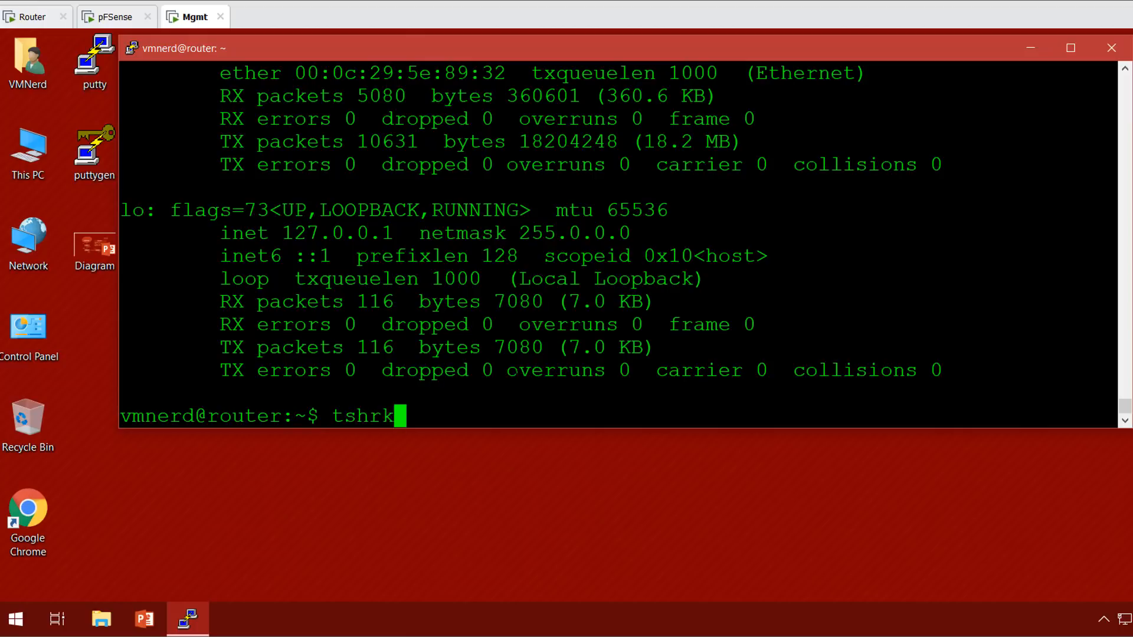
key("BackSpace")
key("BackSpace")
key("BackSpace")
type("a")
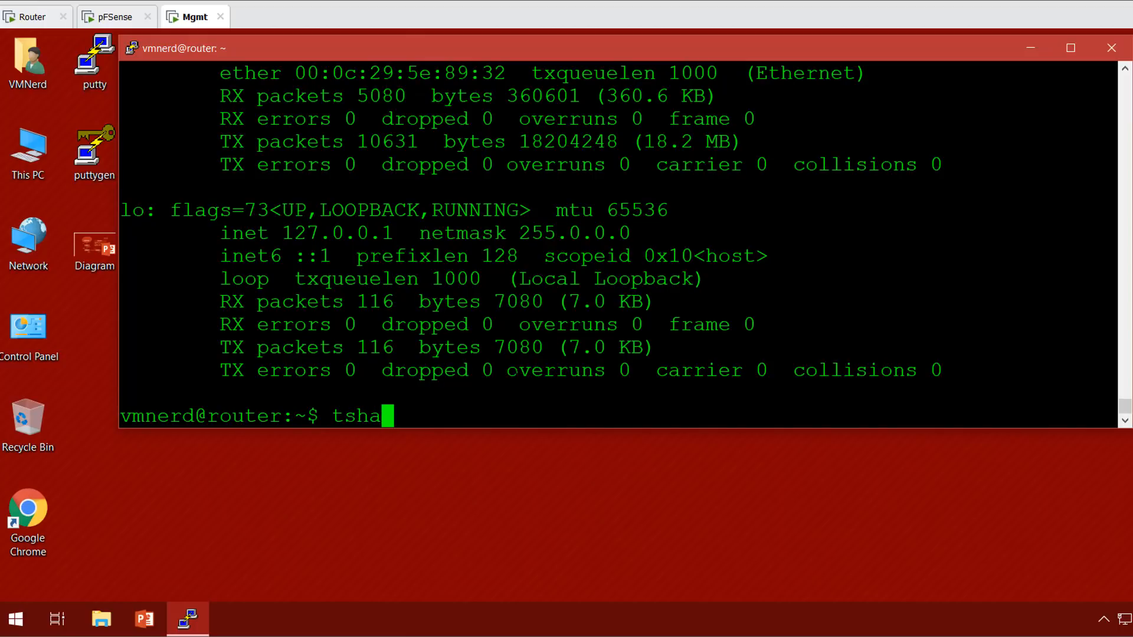
type("rk -")
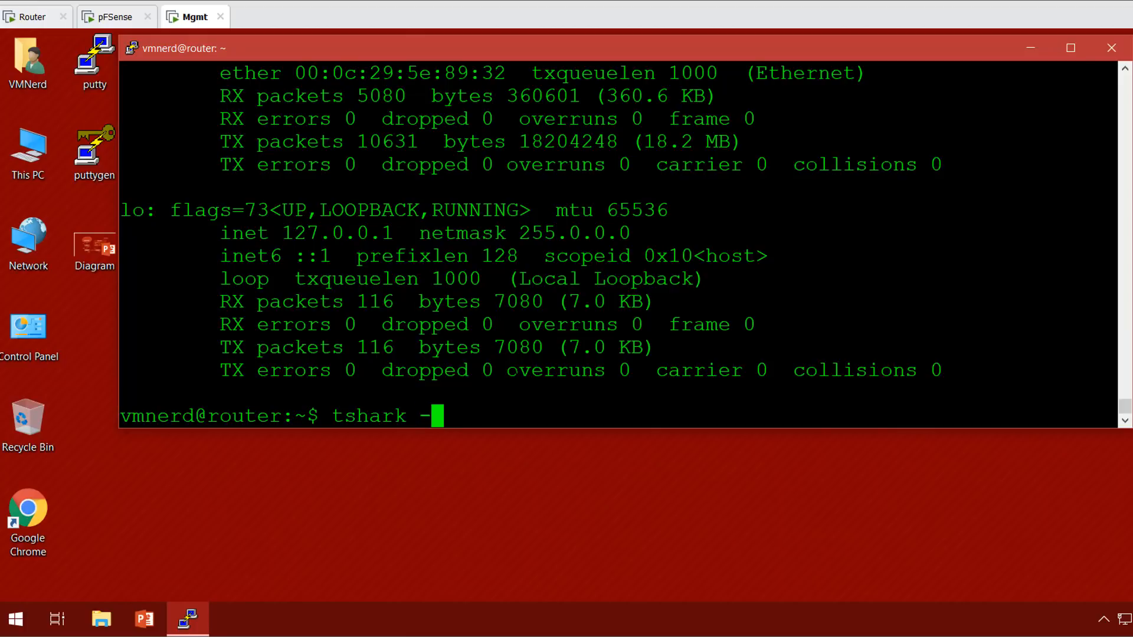
type("i ens33 ")
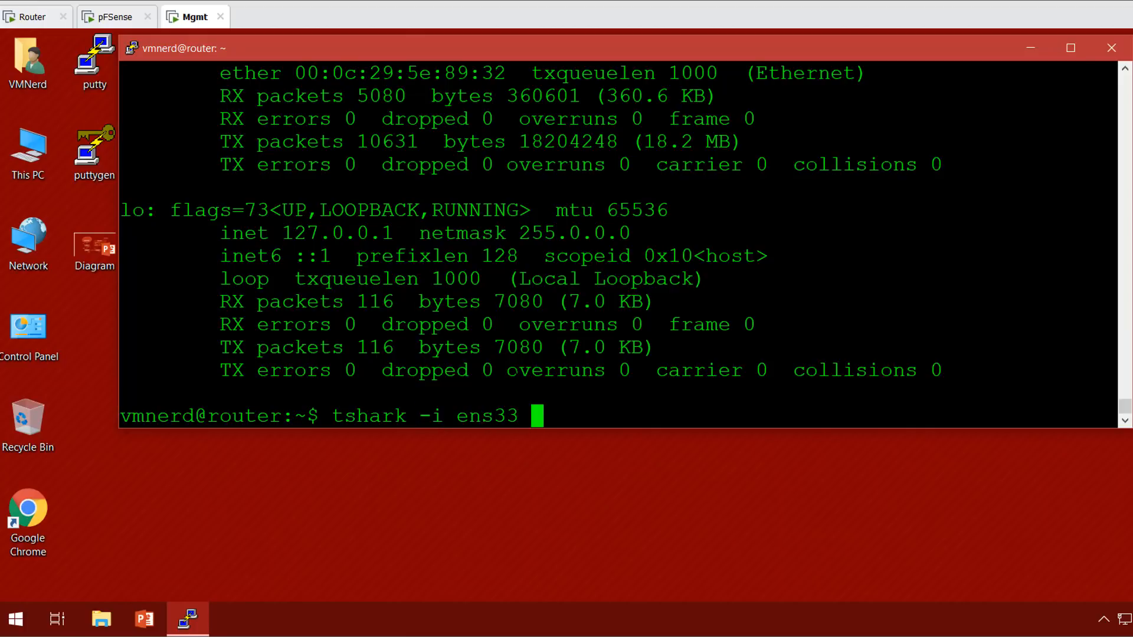
type("-f \"(host")
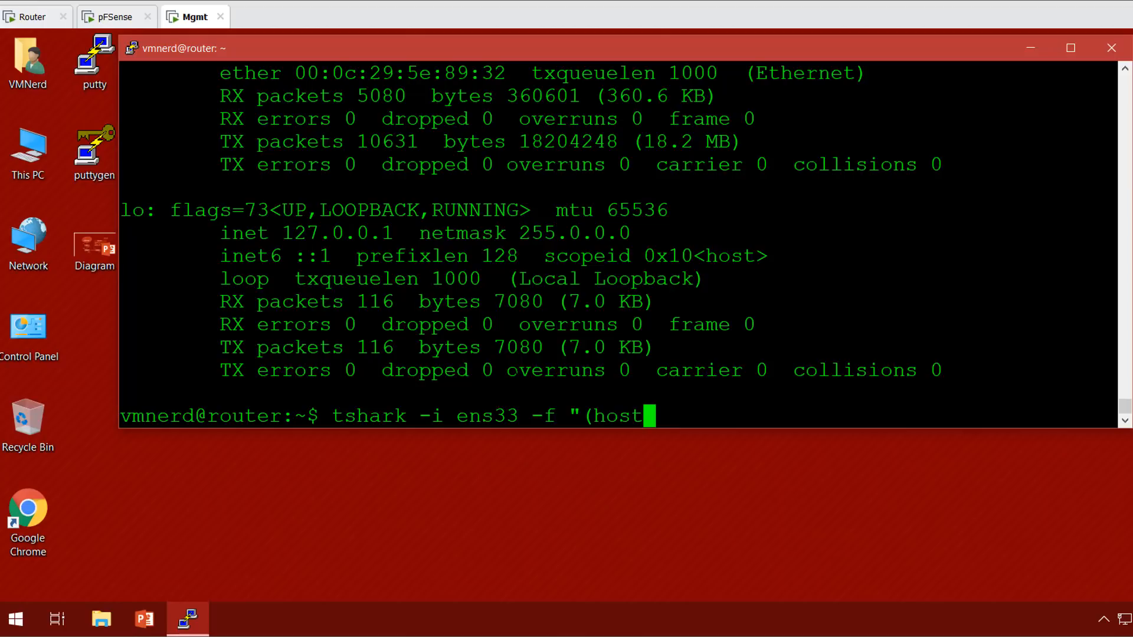
type(" 192.168")
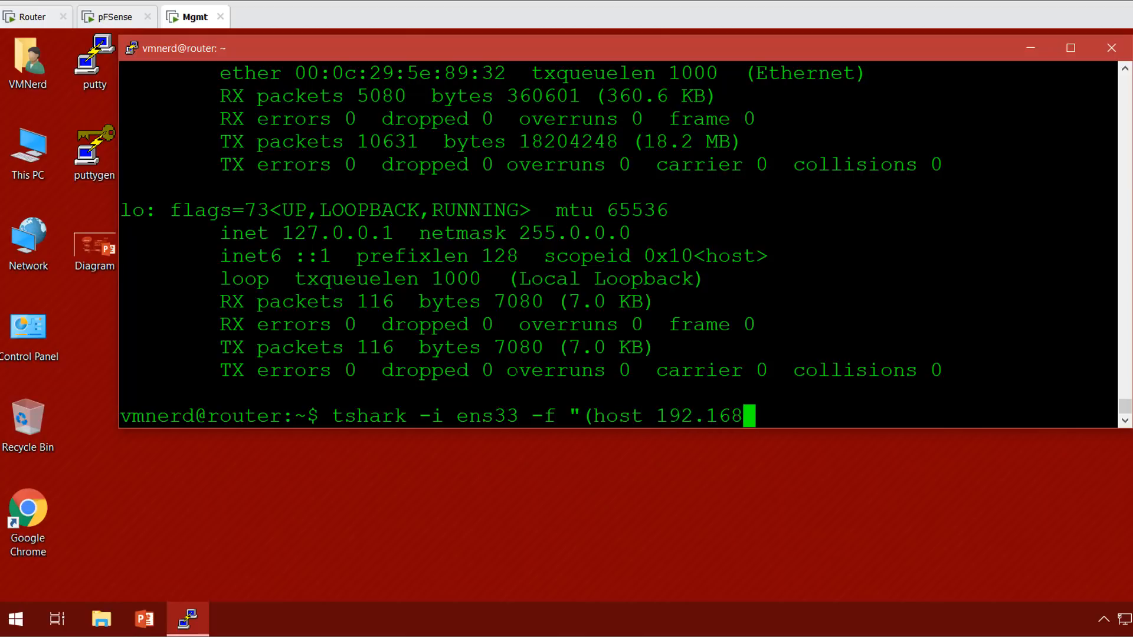
type(".32.250")
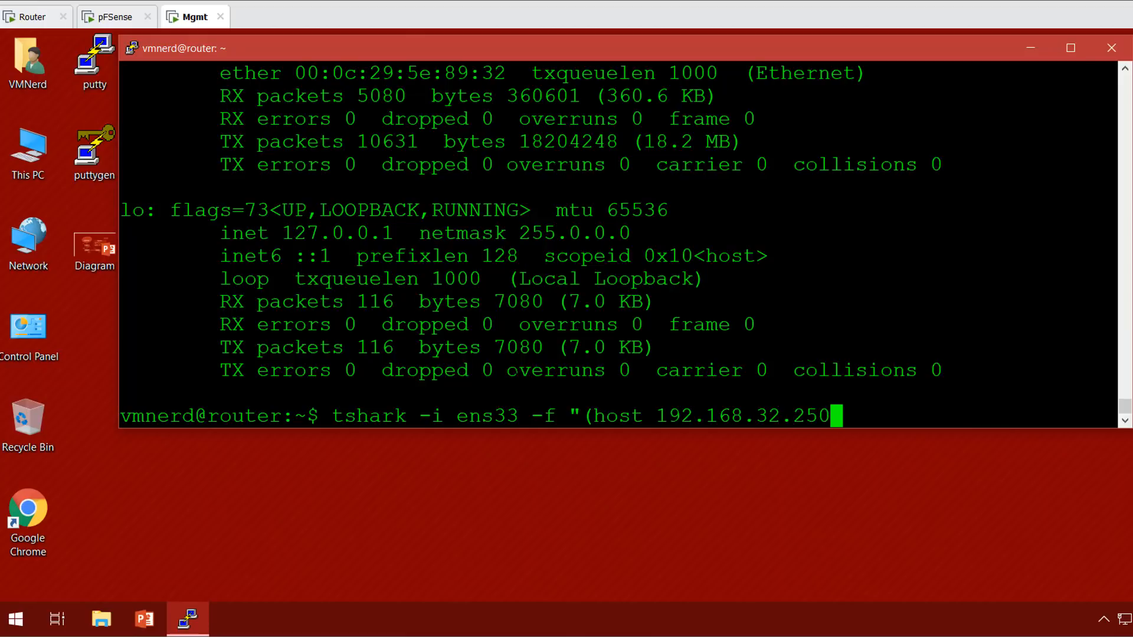
type("and")
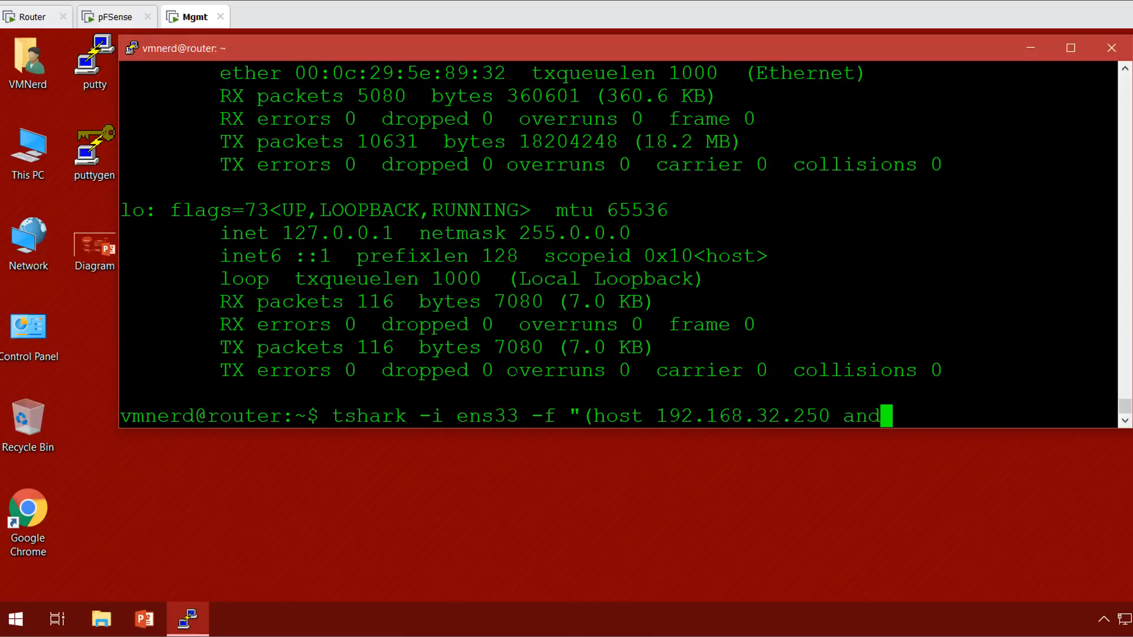
key("BackSpace")
key("BackSpace")
key("BackSpace")
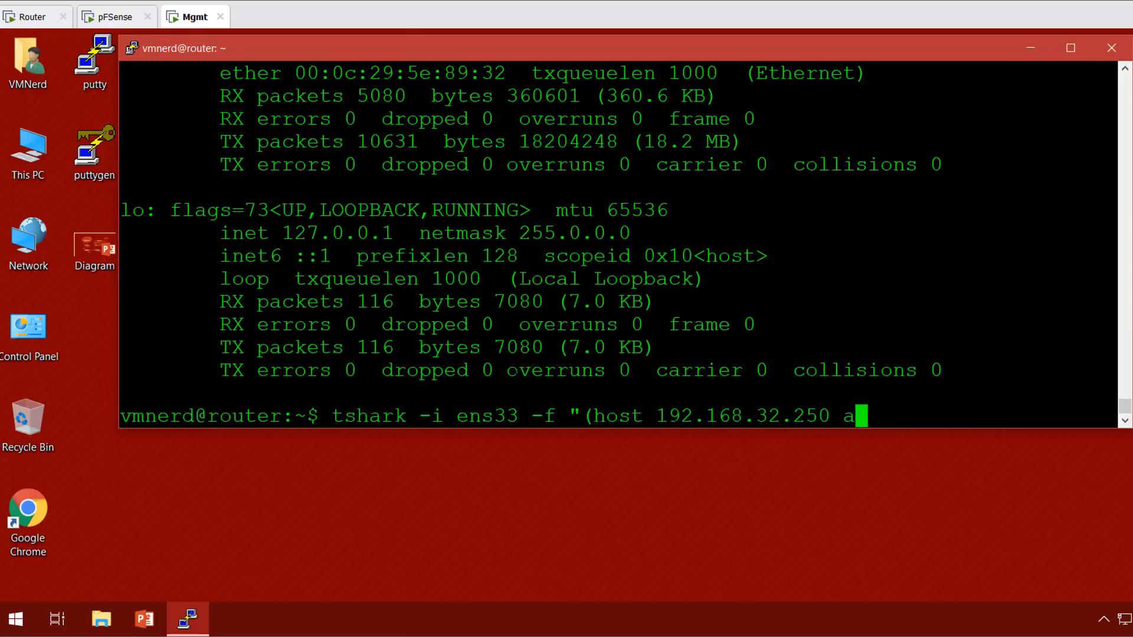
type("nd port 53")
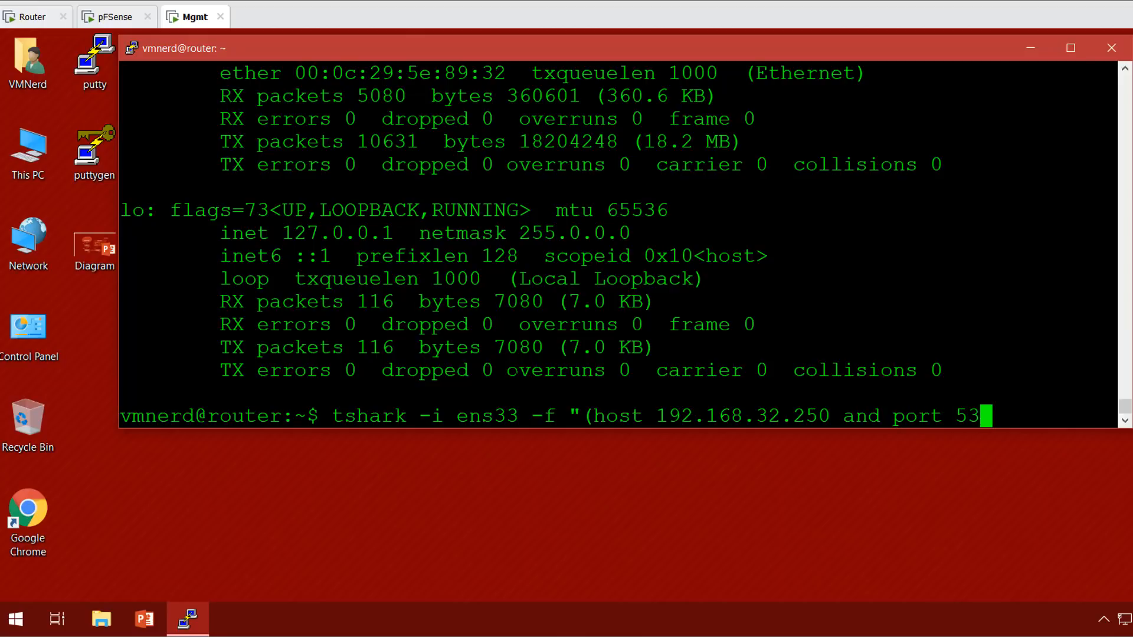
type(")\"")
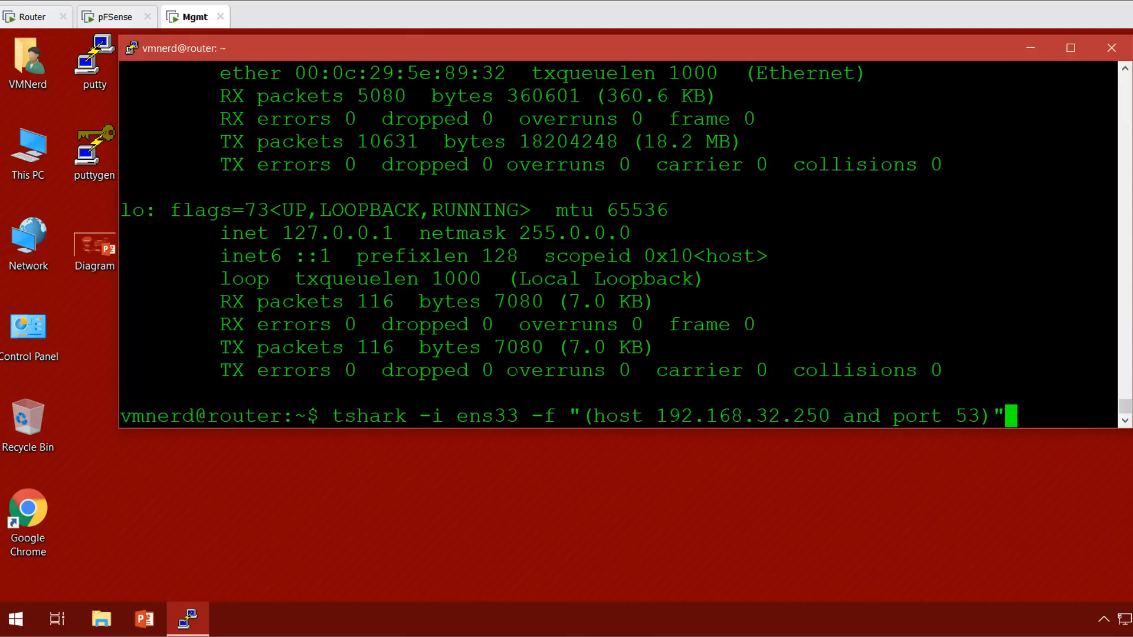
type(" |")
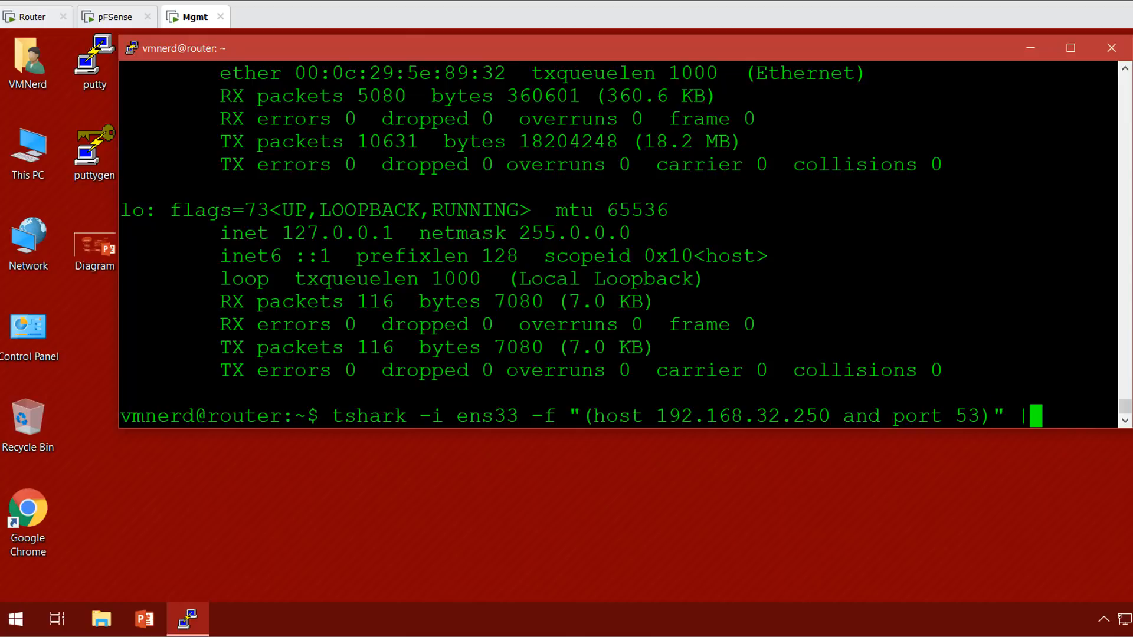
type(" grep ")
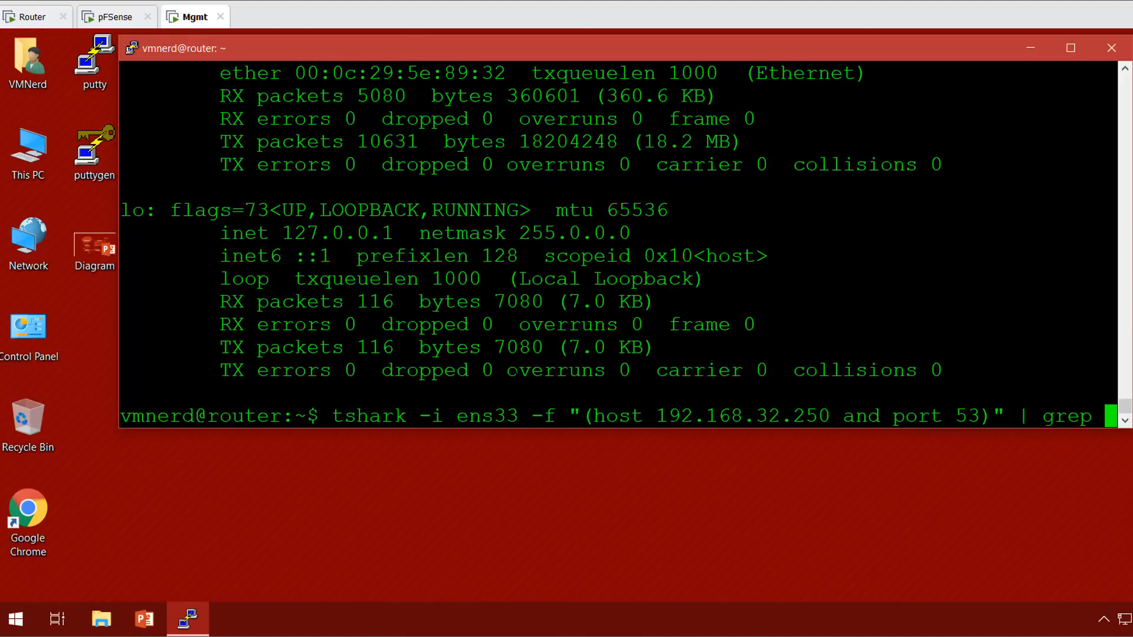
type("ex")
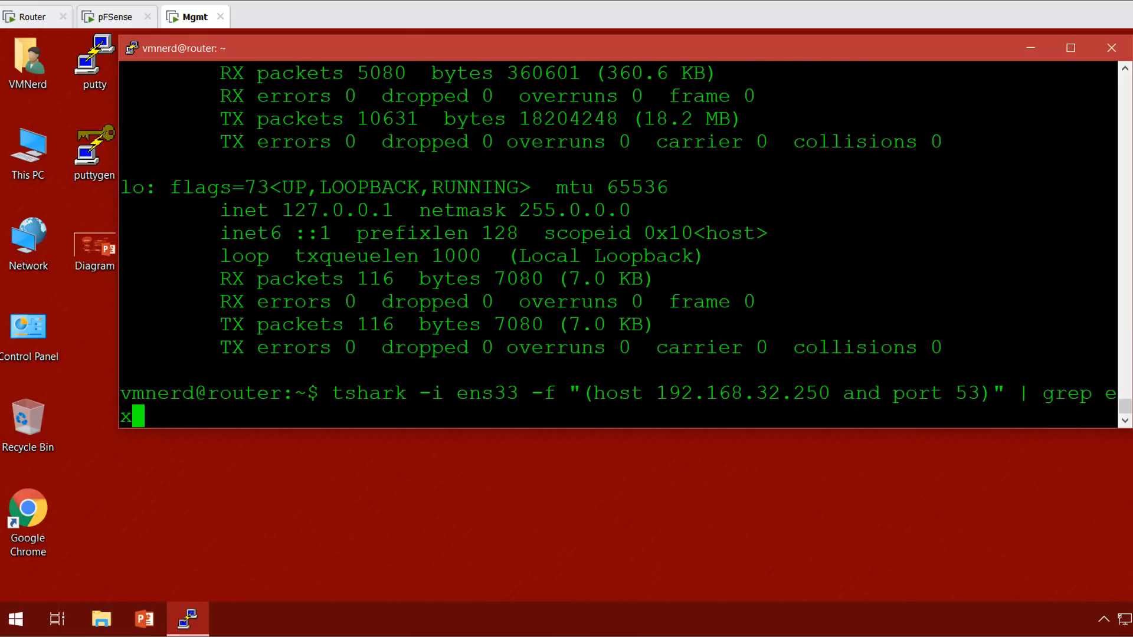
key("BackSpace")
key("BackSpace")
type("examp")
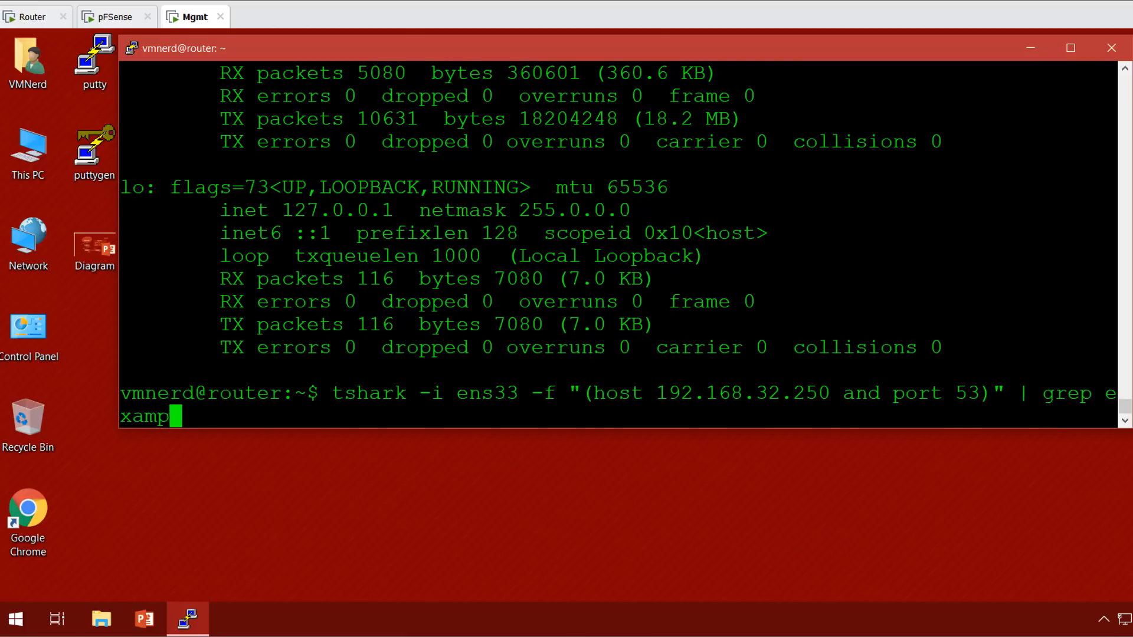
type("le.com")
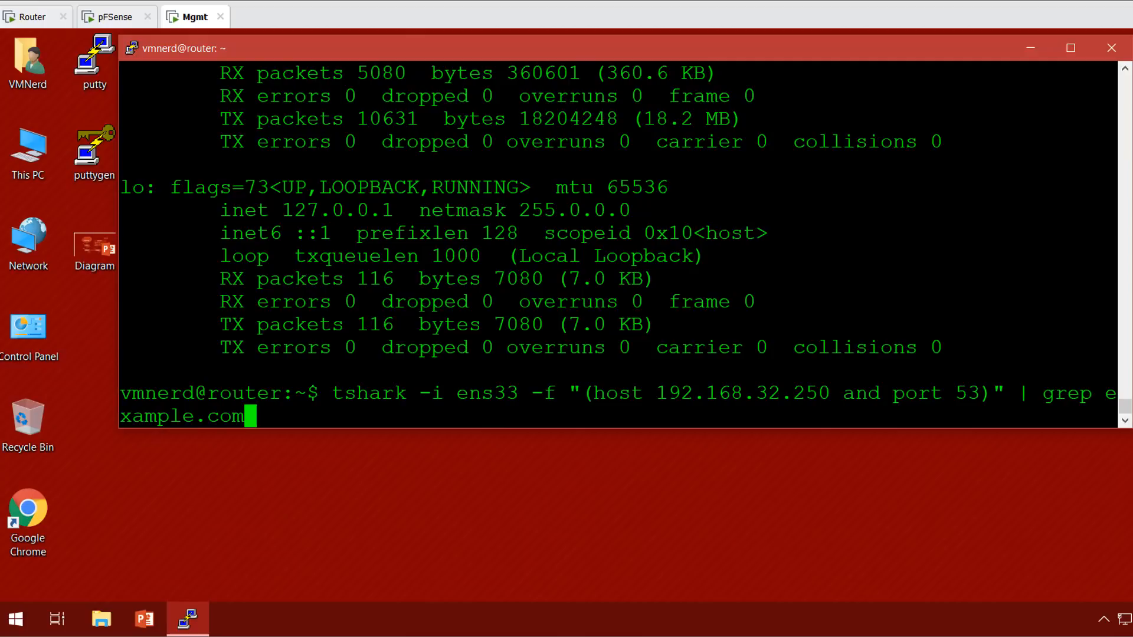
key("Return")
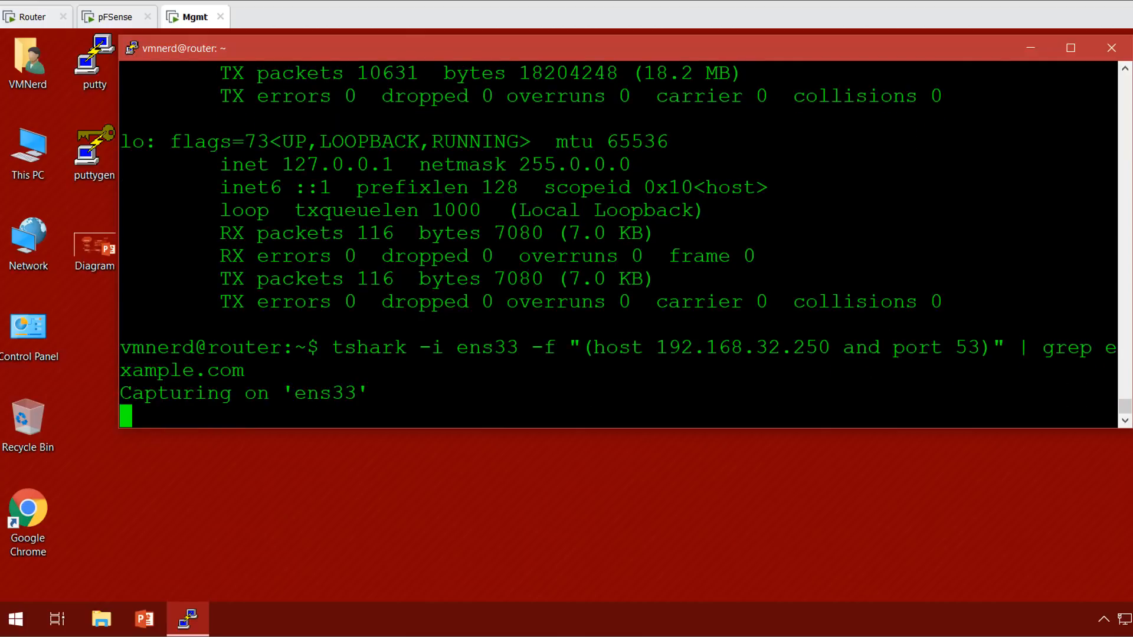
Maximize the terminal, launch a Windows command prompt via Run, and move it aside.
double_click(634, 47)
right_click(15, 619)
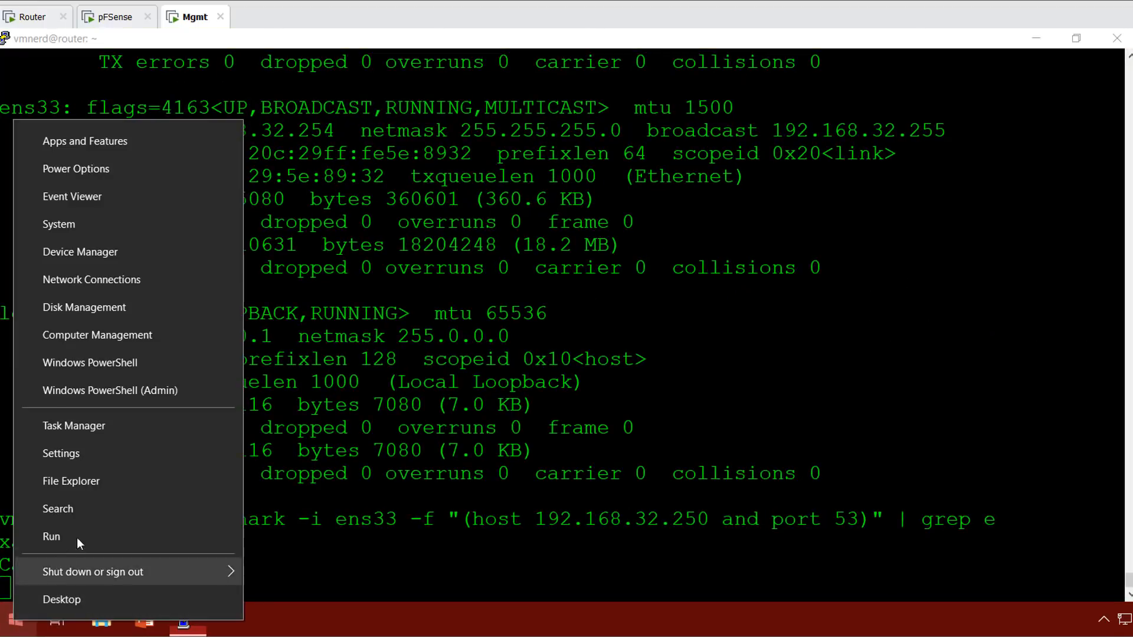
left_click(62, 545)
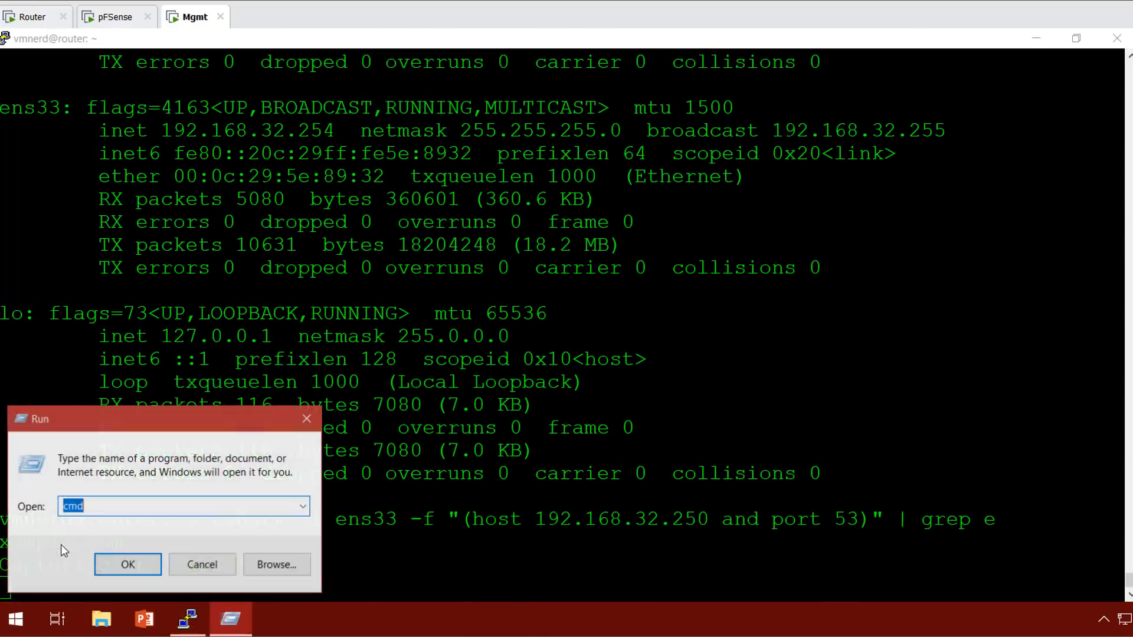
key("Return")
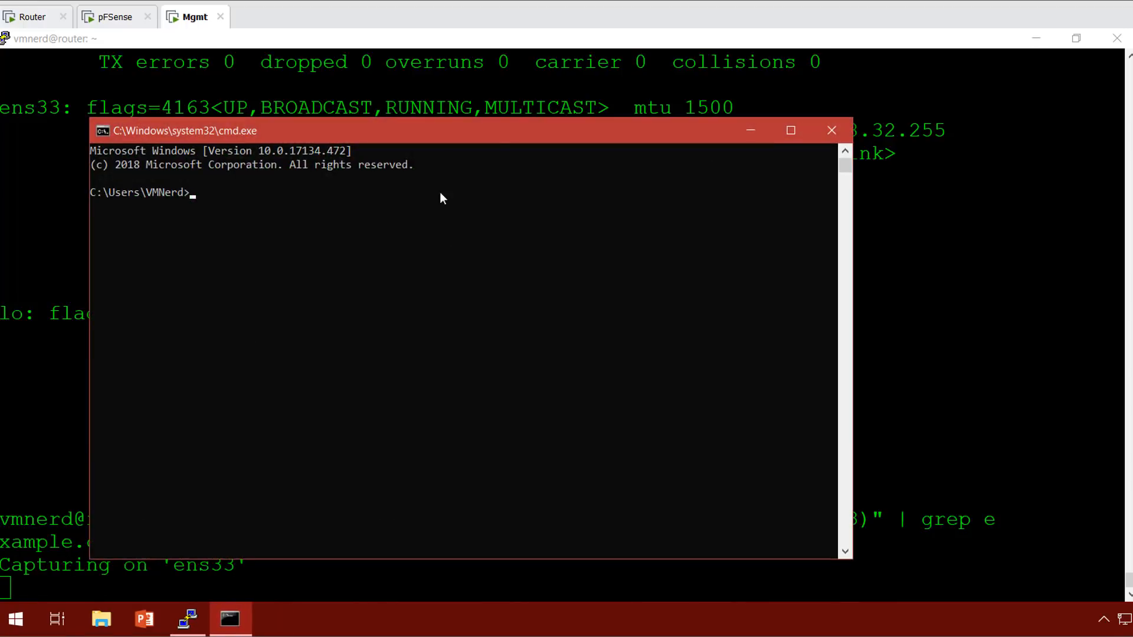
left_click_drag(490, 137, 720, 67)
Start an interactive nslookup session and look up example.com.
type("nslookup")
key("Return")
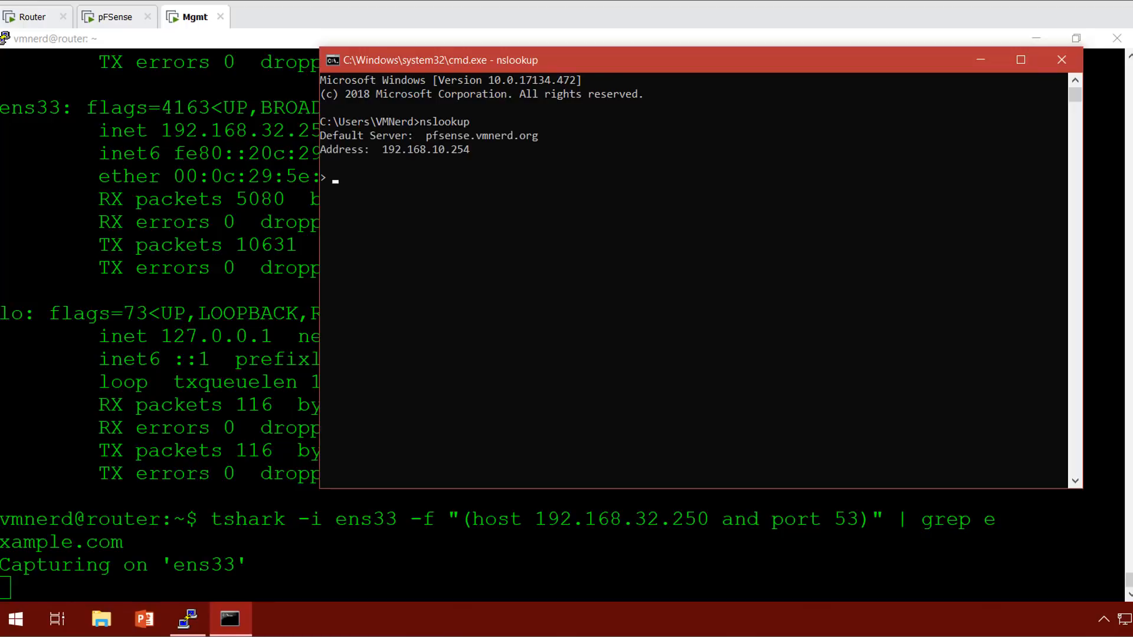
type("example.com")
key("Return")
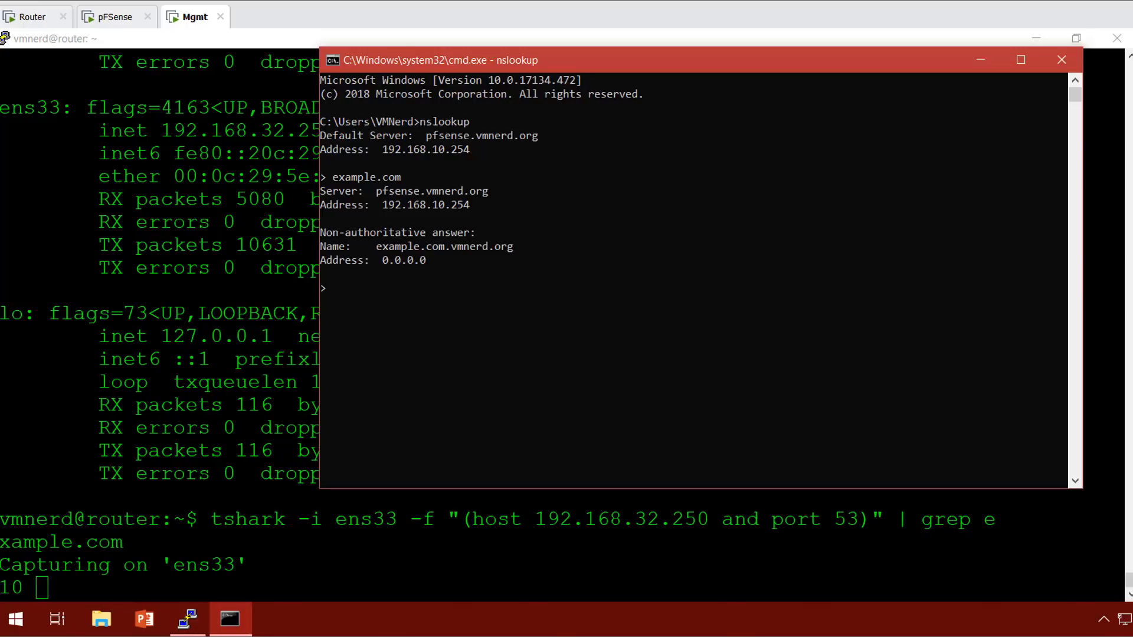
key("Up")
key("Home")
type("www.")
key("Return")
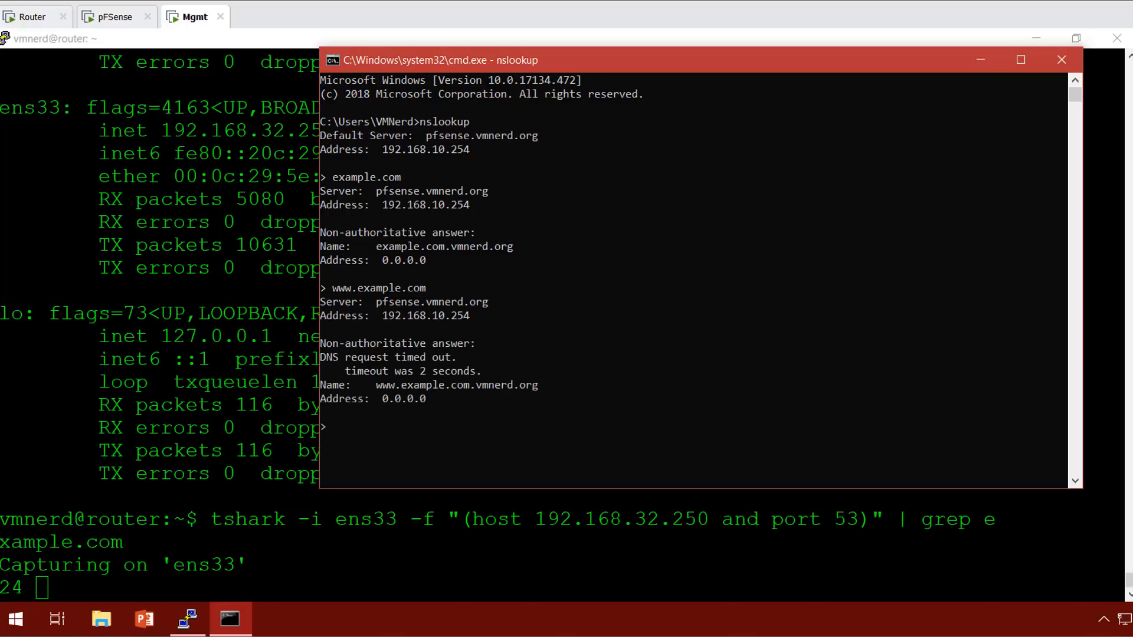
key("Up")
type(".")
key("Return")
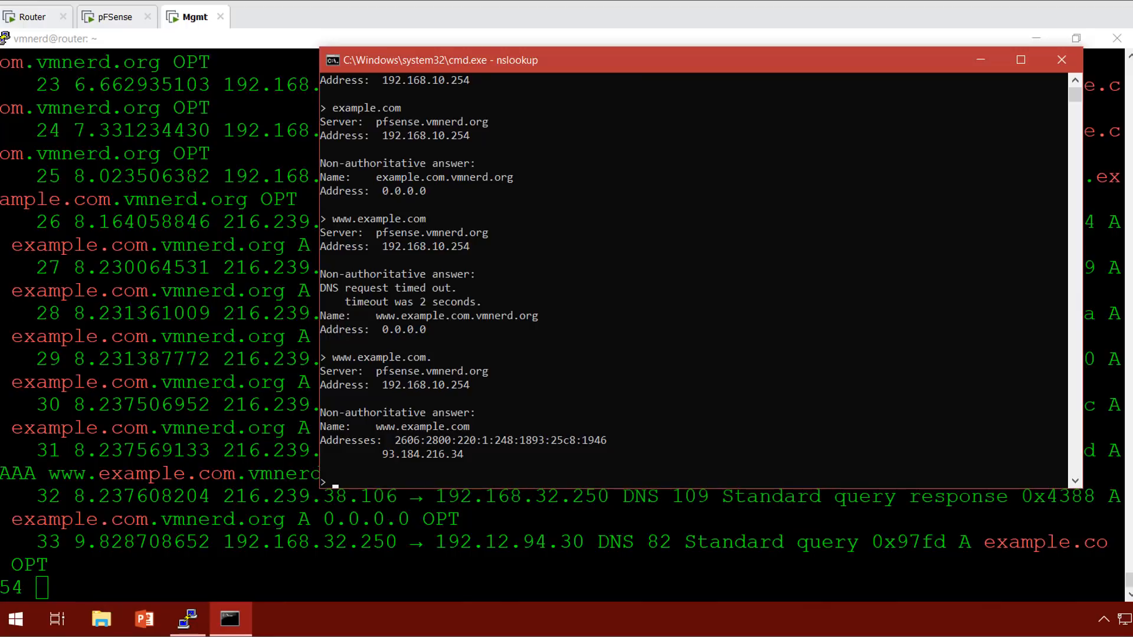
Hide the command prompt, scroll through the tshark output, and highlight the appended vmnerd.org suffix.
left_click(981, 60)
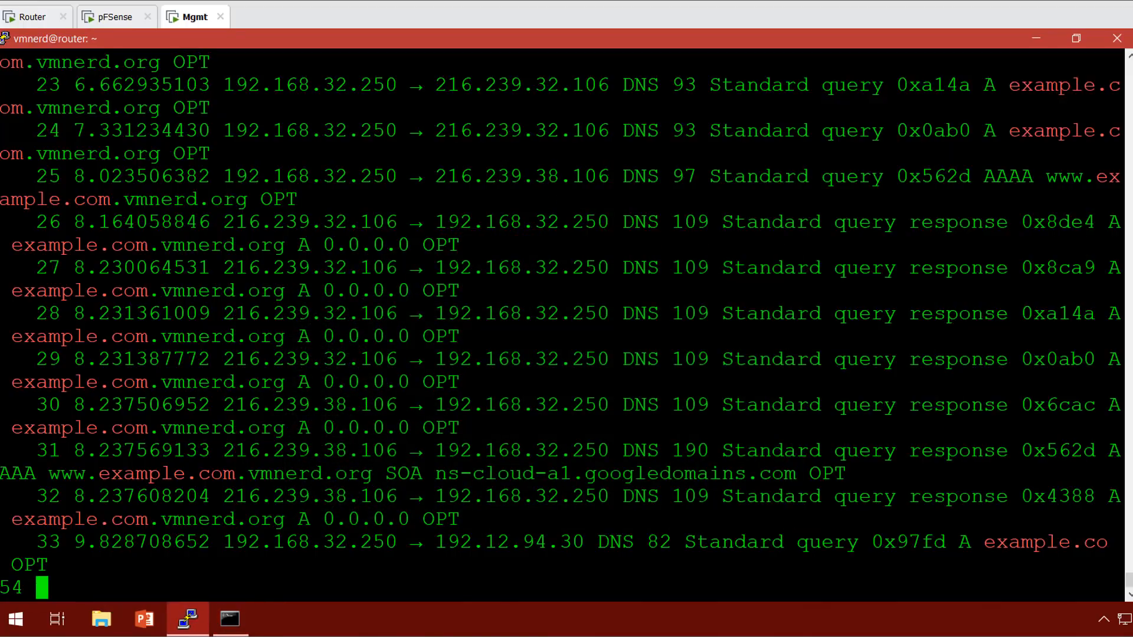
scroll(561, 325, "up", 4)
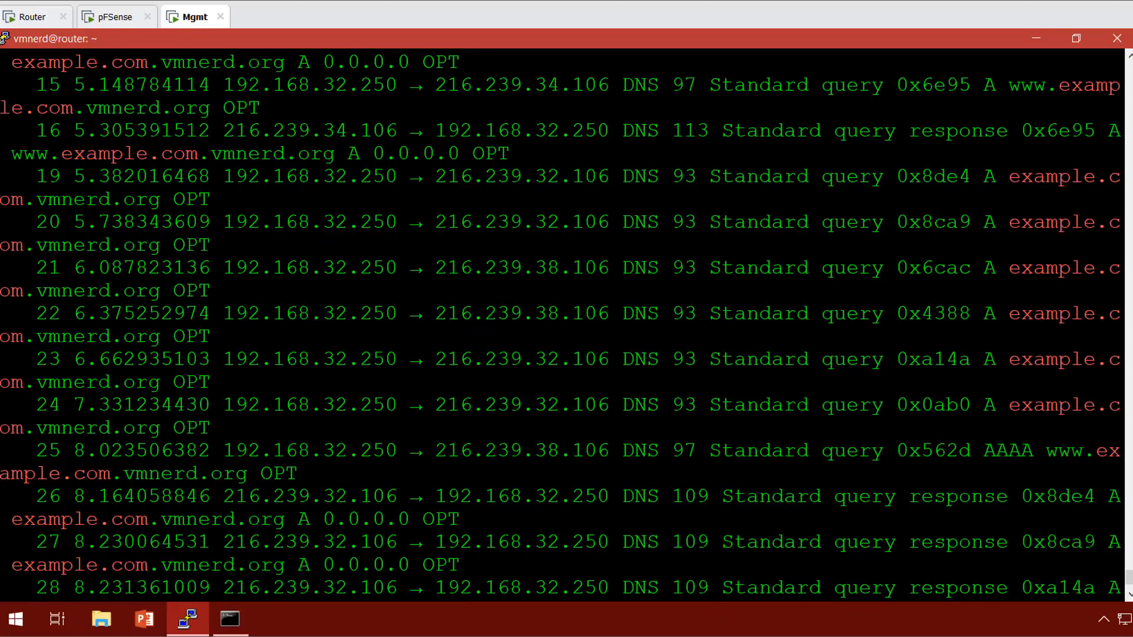
scroll(561, 325, "up", 2)
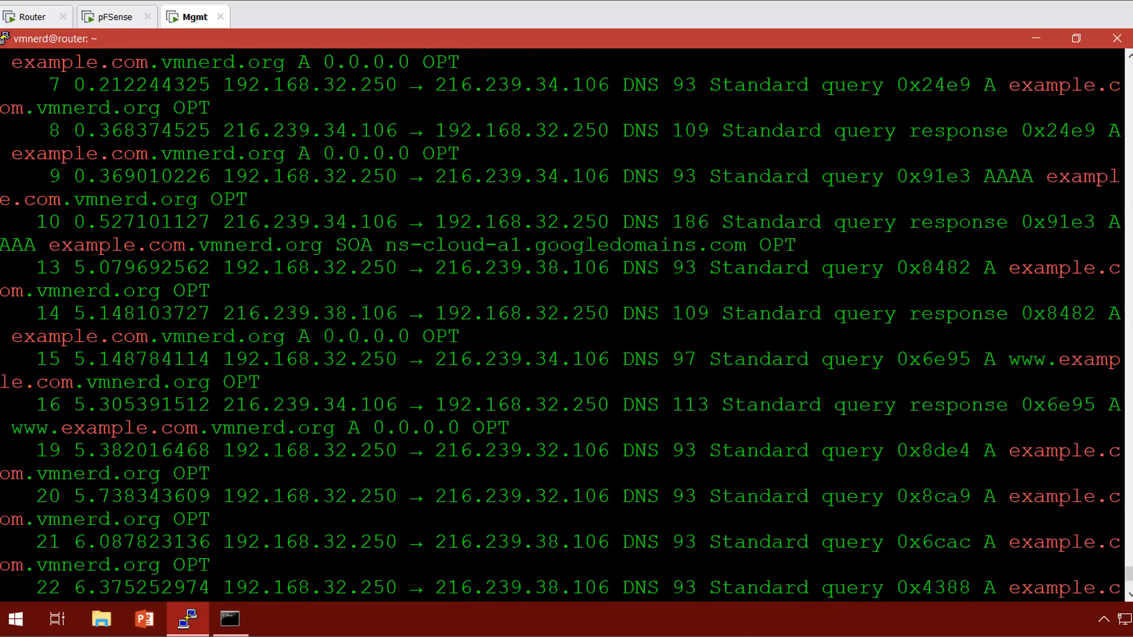
scroll(561, 325, "up", 4)
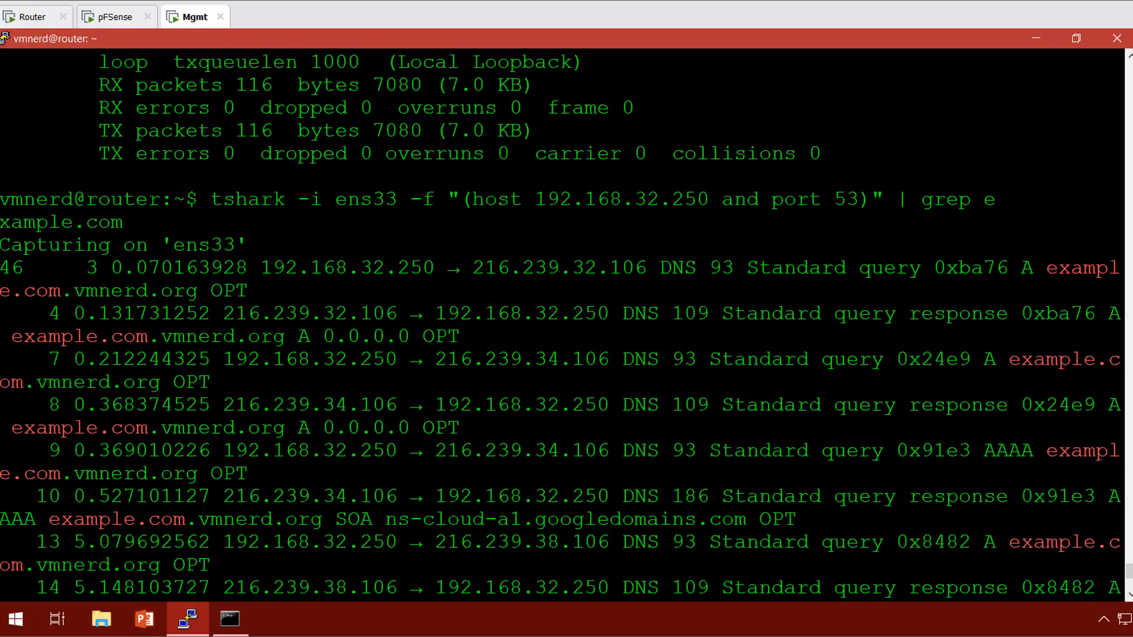
scroll(561, 324, "down", 4)
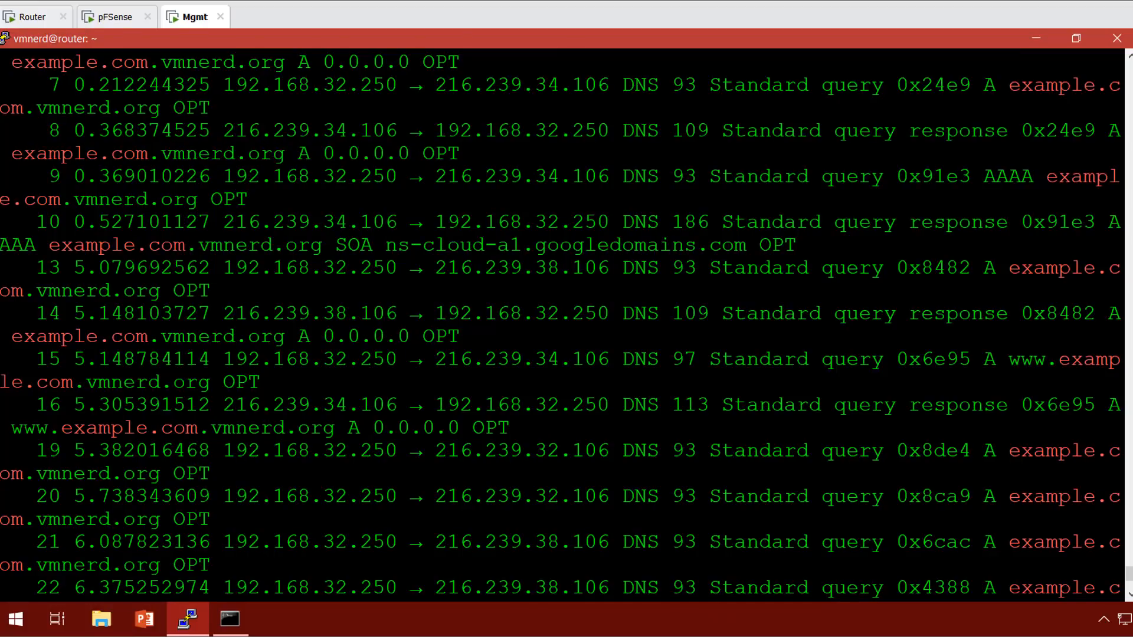
left_click_drag(298, 153, 272, 153)
left_click(148, 153)
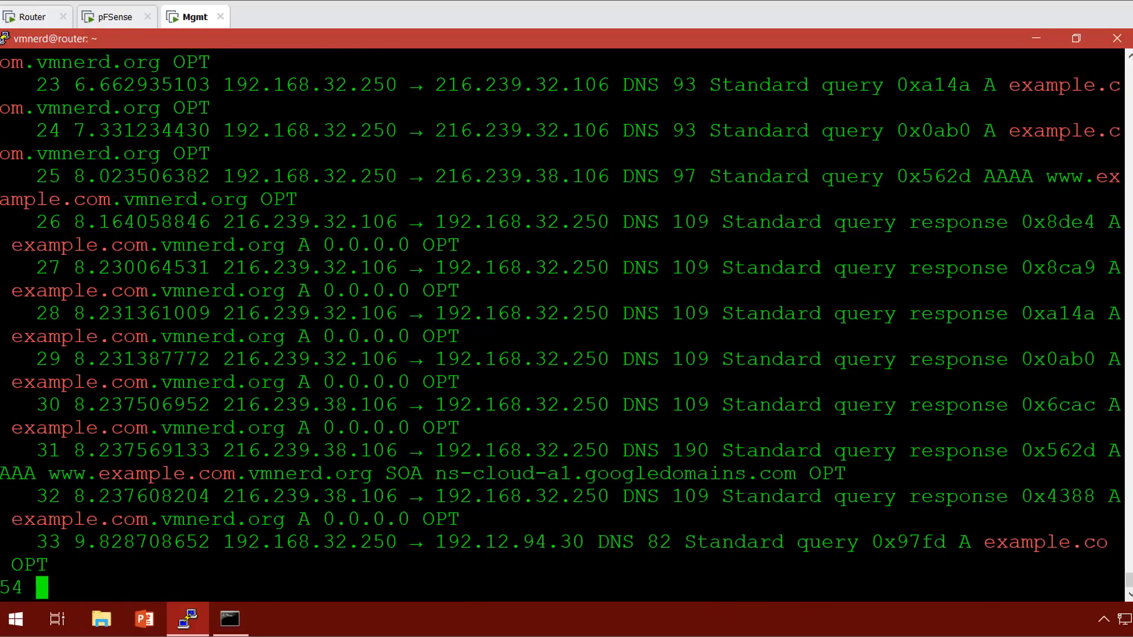
Highlight the 0.0.0.0 responses and server addresses on packets 24–29, then stop the capture.
left_click_drag(62, 245, 522, 313)
left_click(522, 313)
left_click_drag(223, 176, 585, 175)
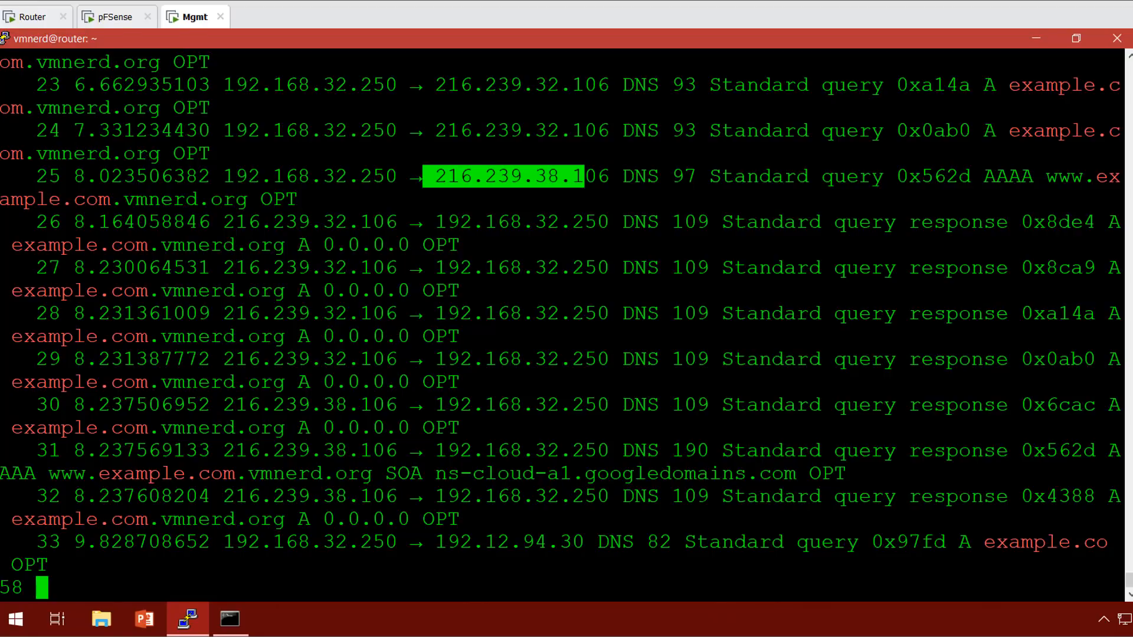
left_click_drag(372, 130, 378, 313)
left_click(377, 313)
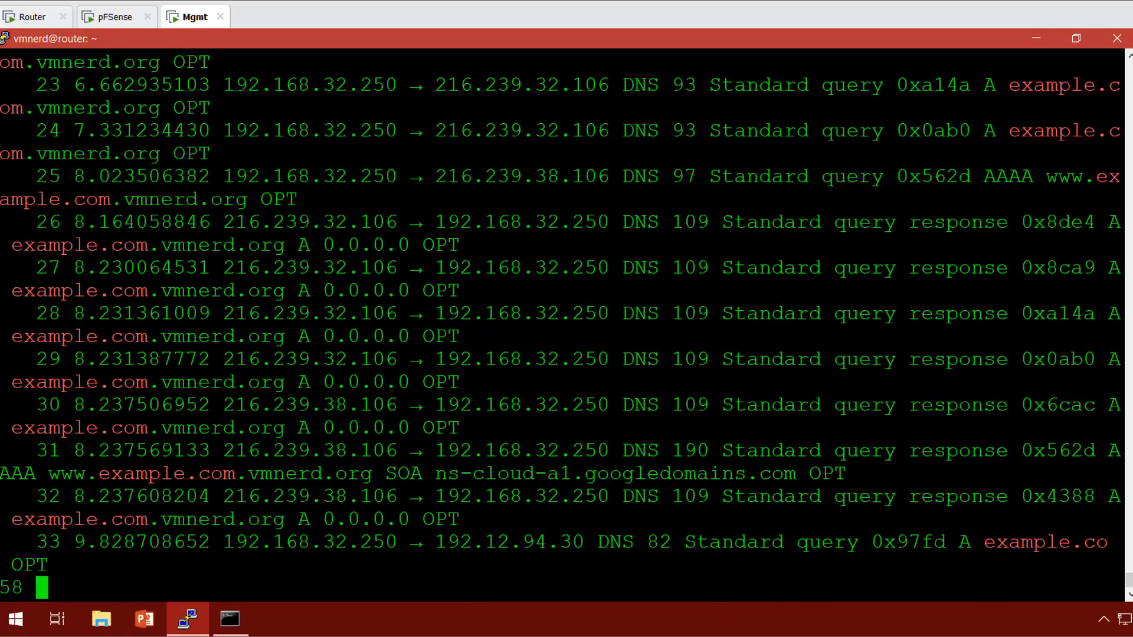
left_click_drag(1034, 129, 1046, 359)
left_click(1046, 359)
key("ctrl+c")
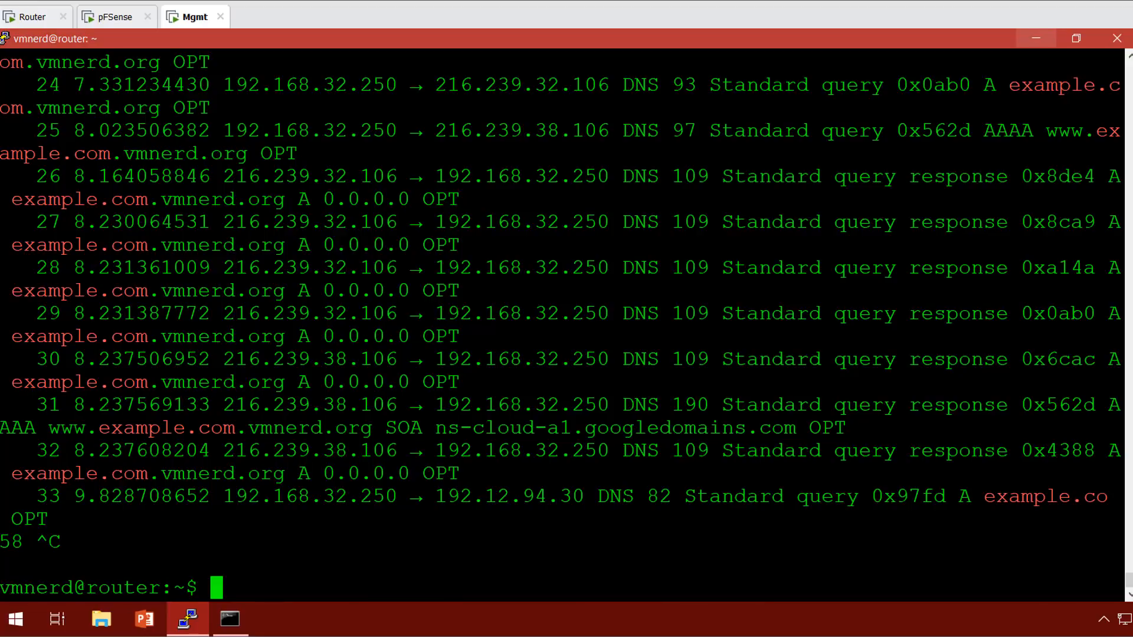
Minimize PuTTY, launch Chrome, and open the saved pfSense admin page.
left_click(1036, 39)
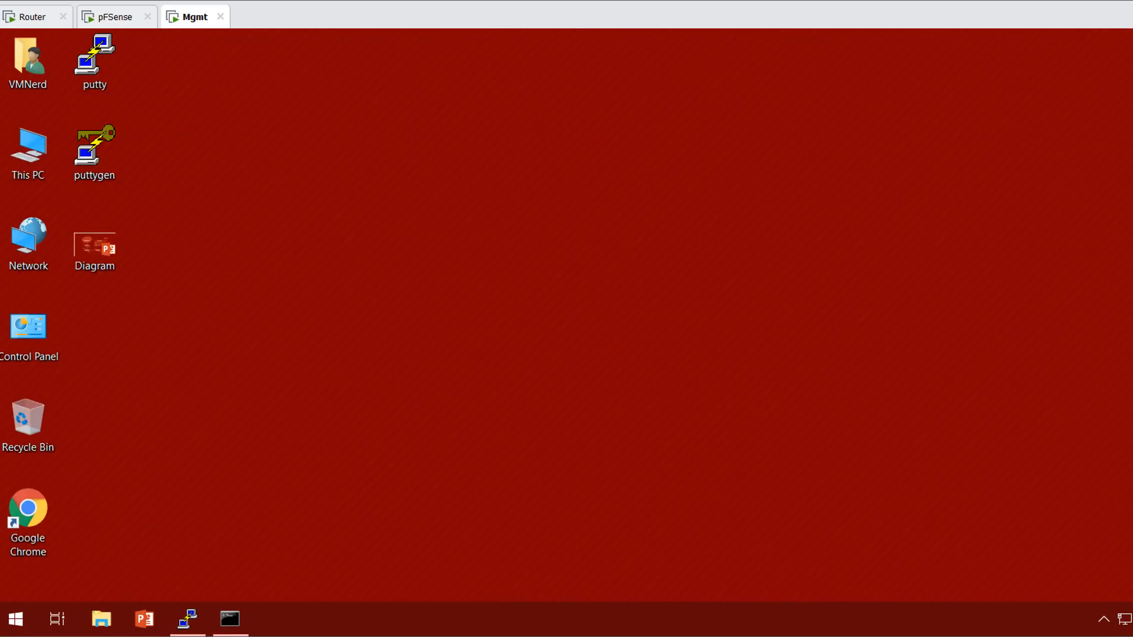
double_click(28, 513)
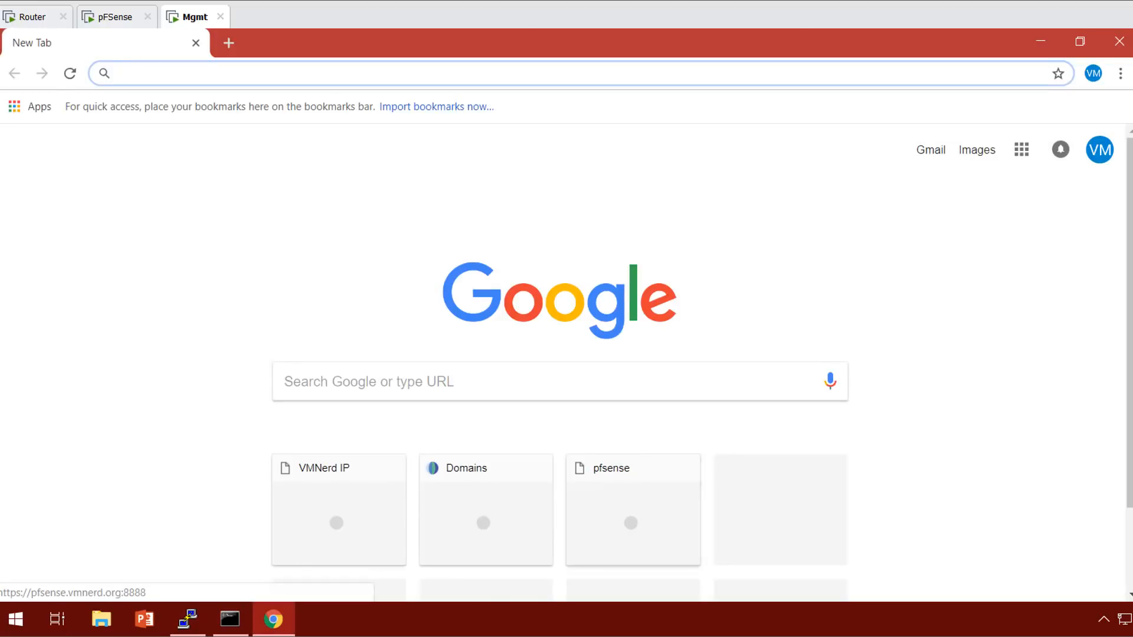
left_click(633, 514)
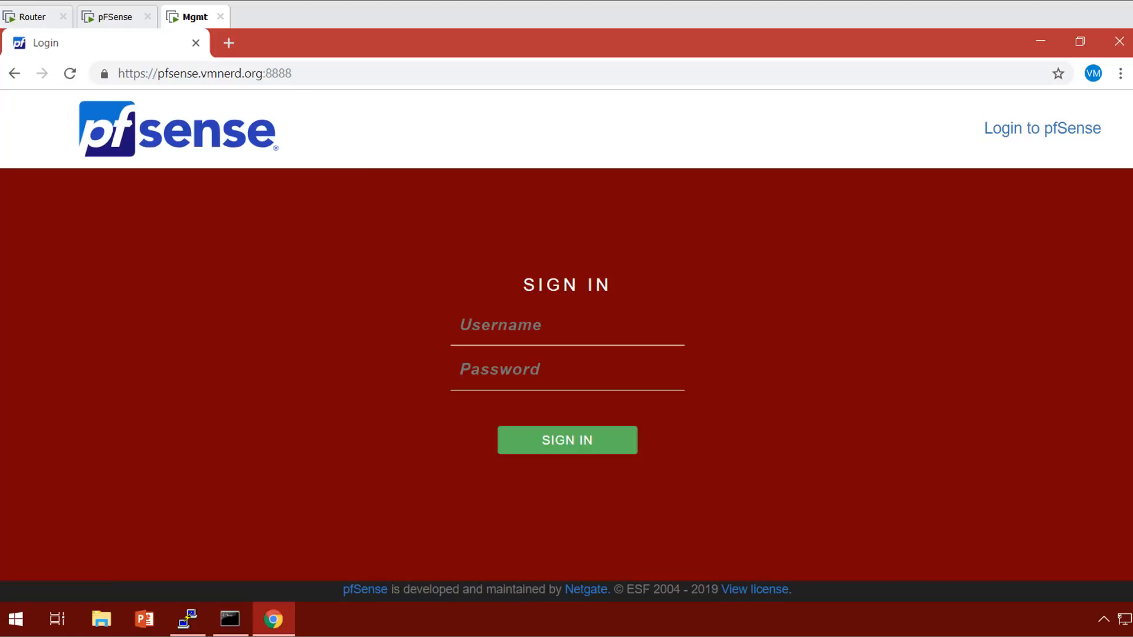
Log in as admin with the account password, save the credentials, and open Services.
type("admin")
key("Tab")
type("**********")
key("Return")
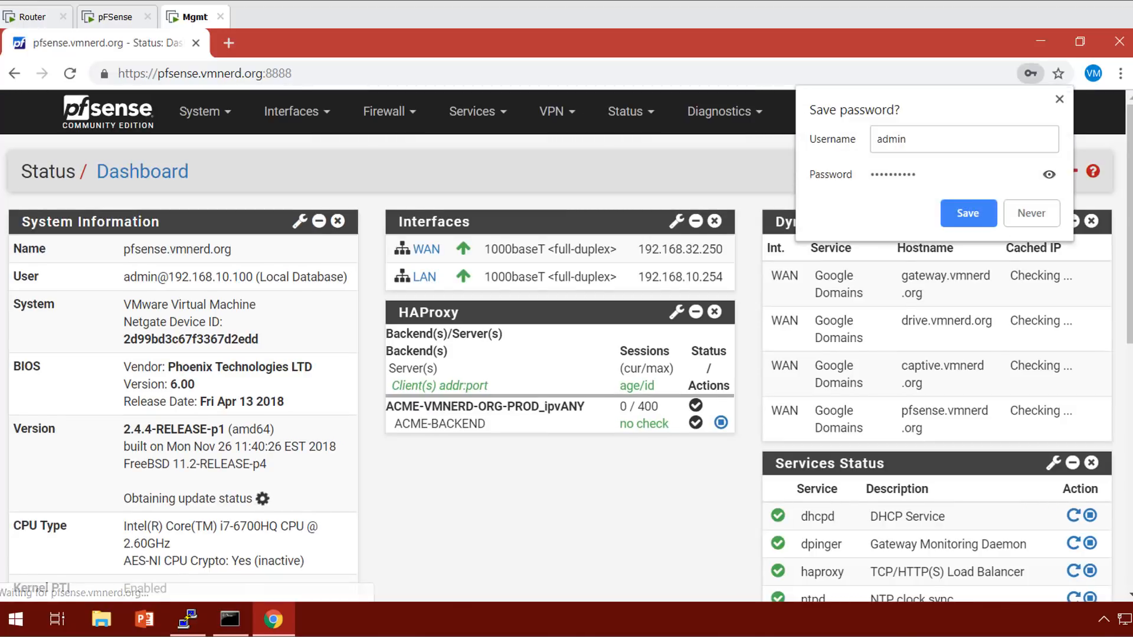
left_click(969, 214)
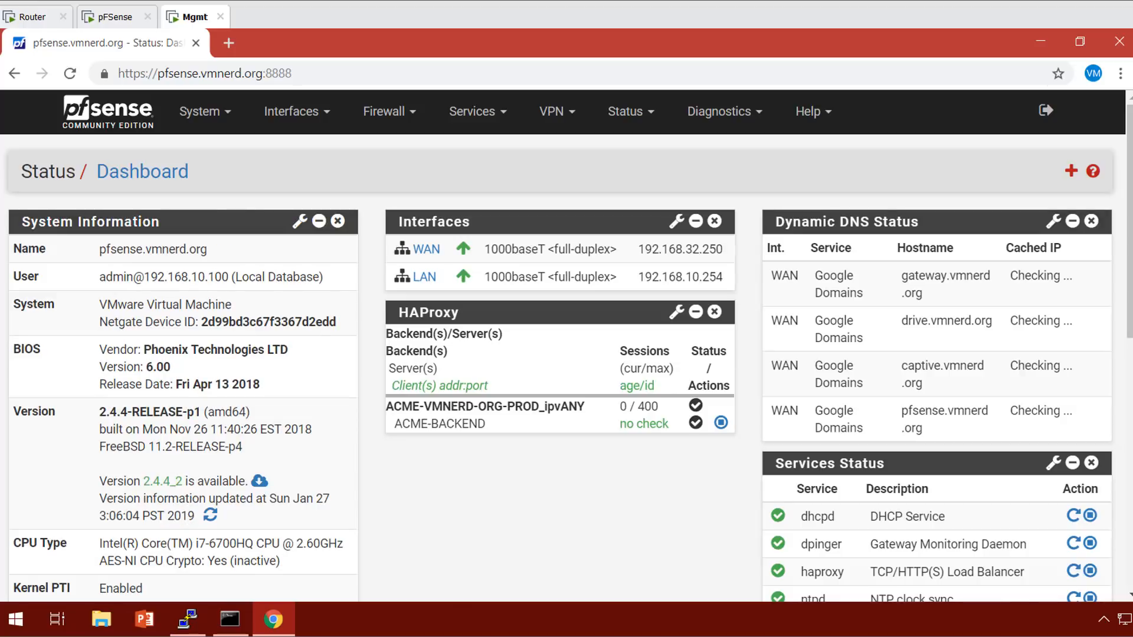
left_click(477, 111)
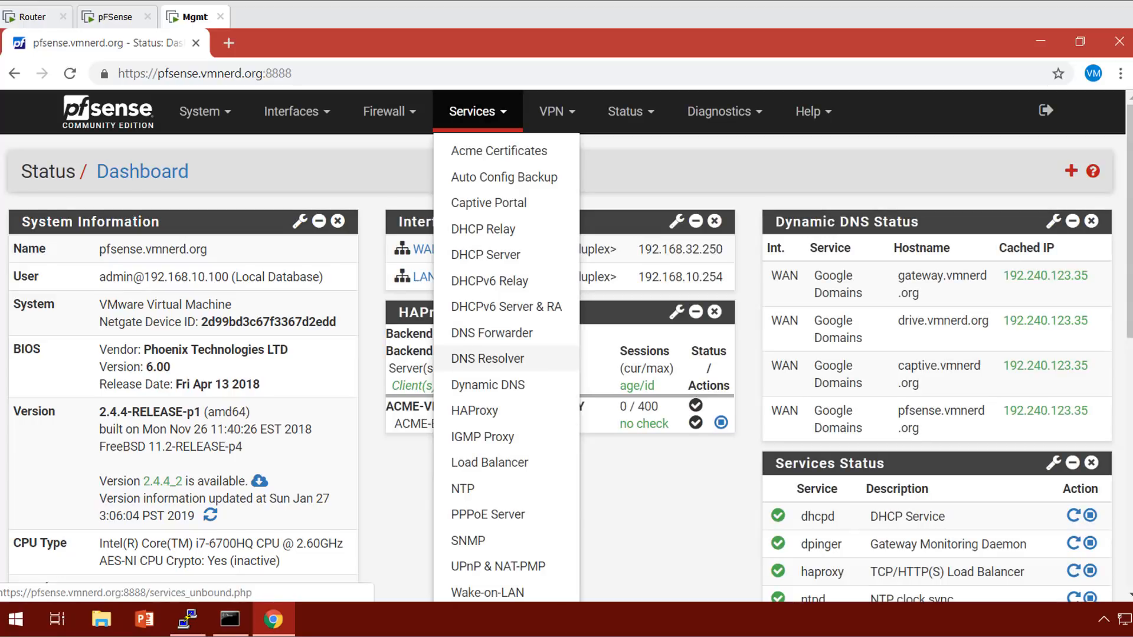
In DNS Resolver, enable the SSL/TLS service using the ACME-VMNERD-ORG-PROD certificate.
left_click(488, 358)
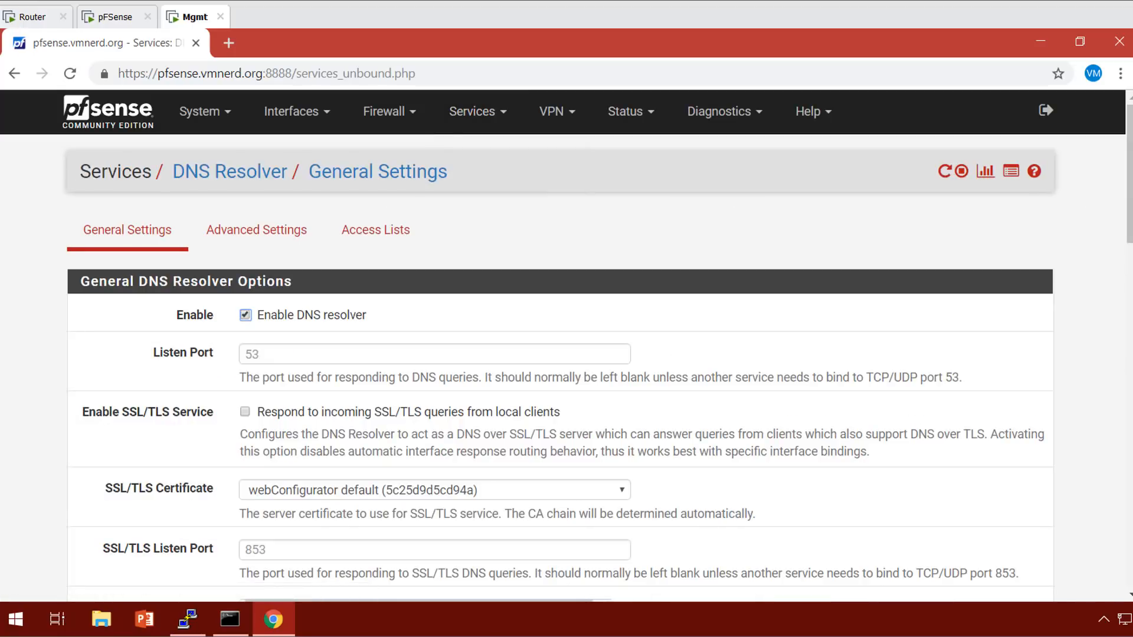
scroll(567, 366, "down", 1)
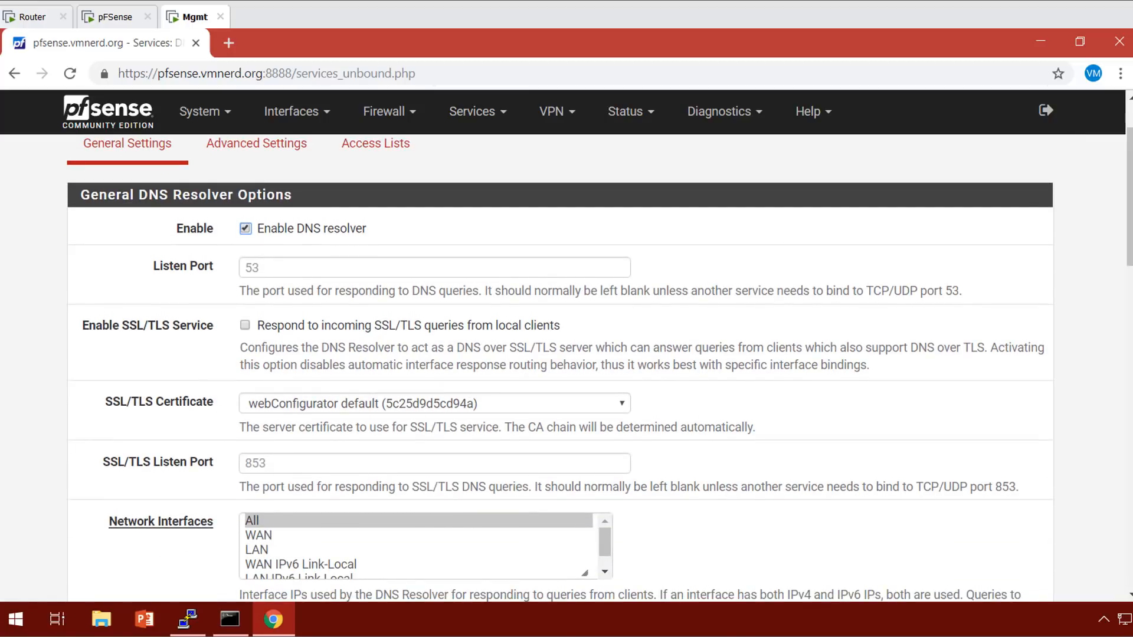
left_click(245, 326)
left_click(435, 404)
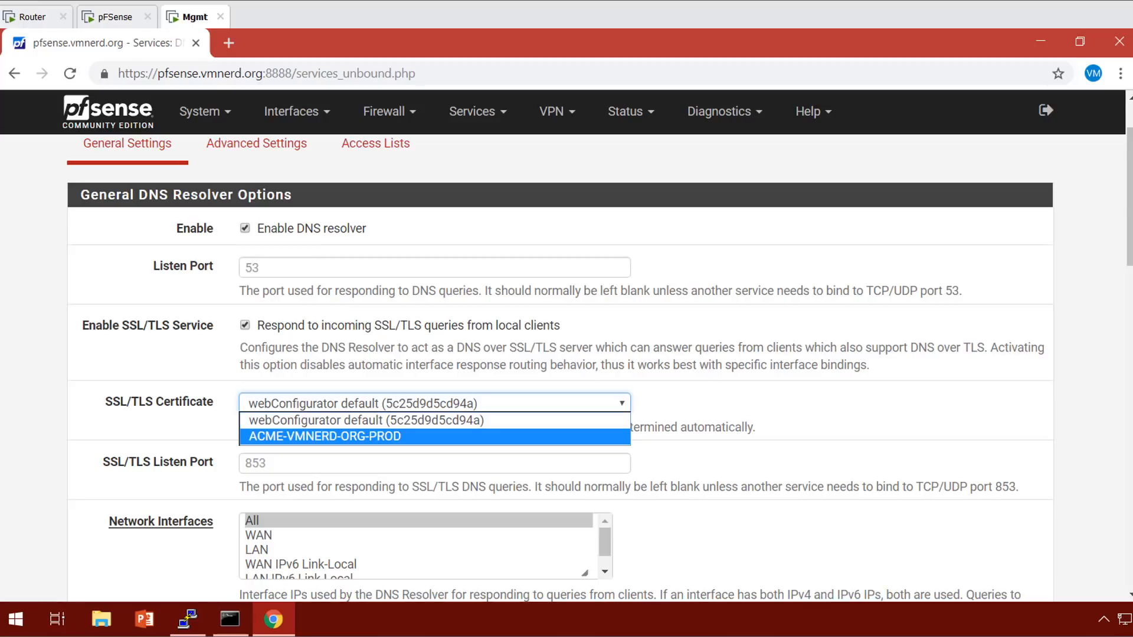
key("Return")
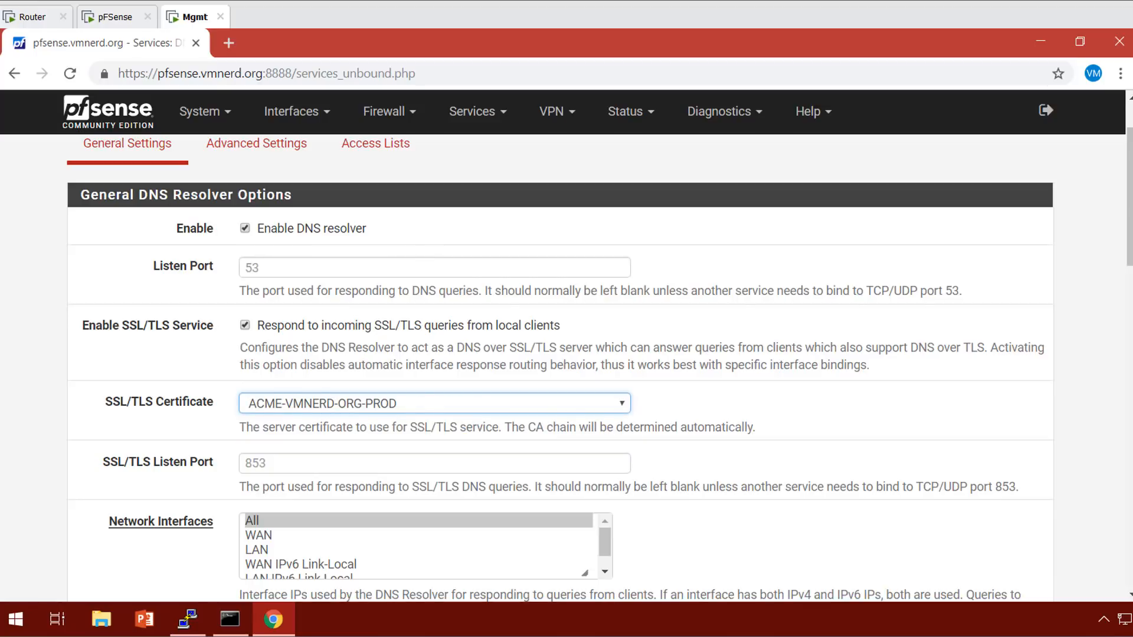
scroll(613, 204, "down", 4)
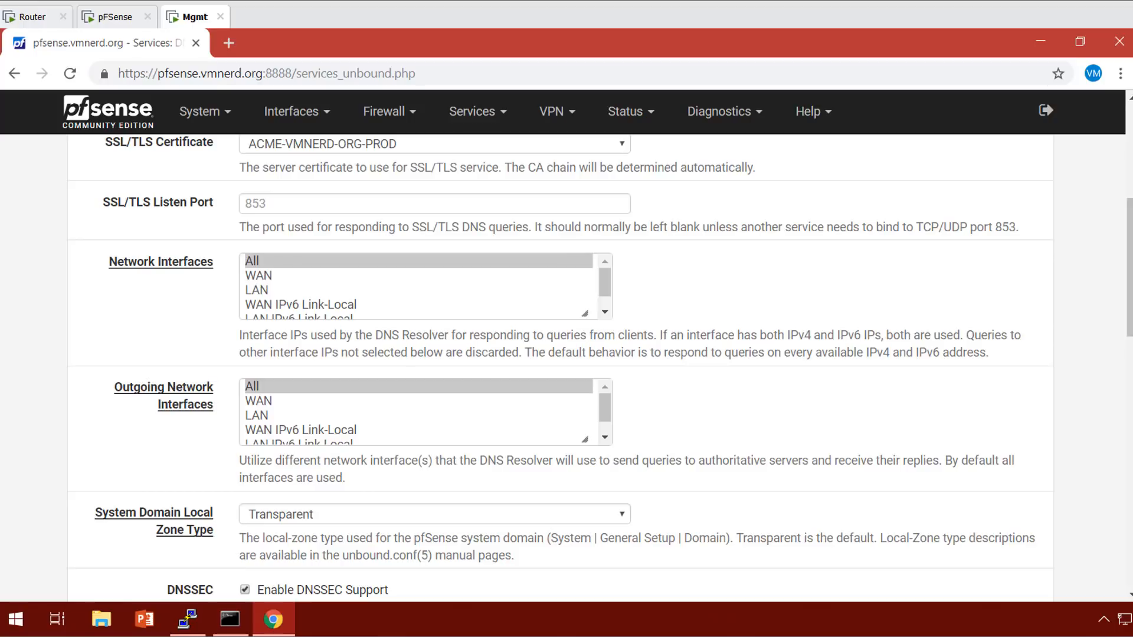
Set the resolver's listening interfaces to LAN and Localhost.
left_click(257, 290)
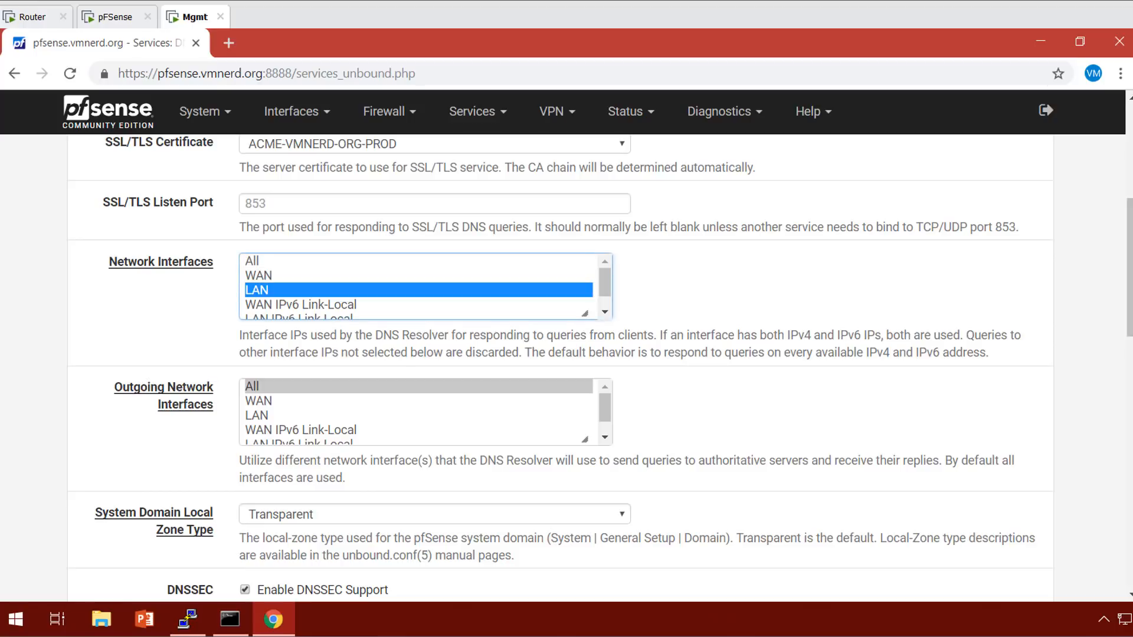
left_click(605, 312)
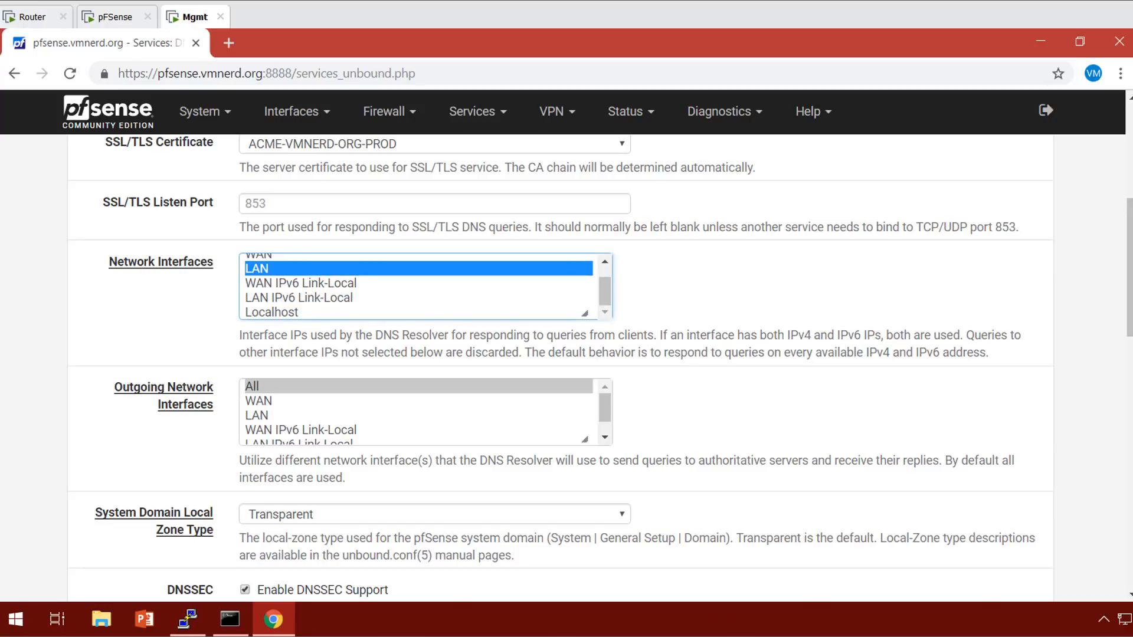
left_click(271, 313, "ctrl")
left_click(298, 298, "ctrl")
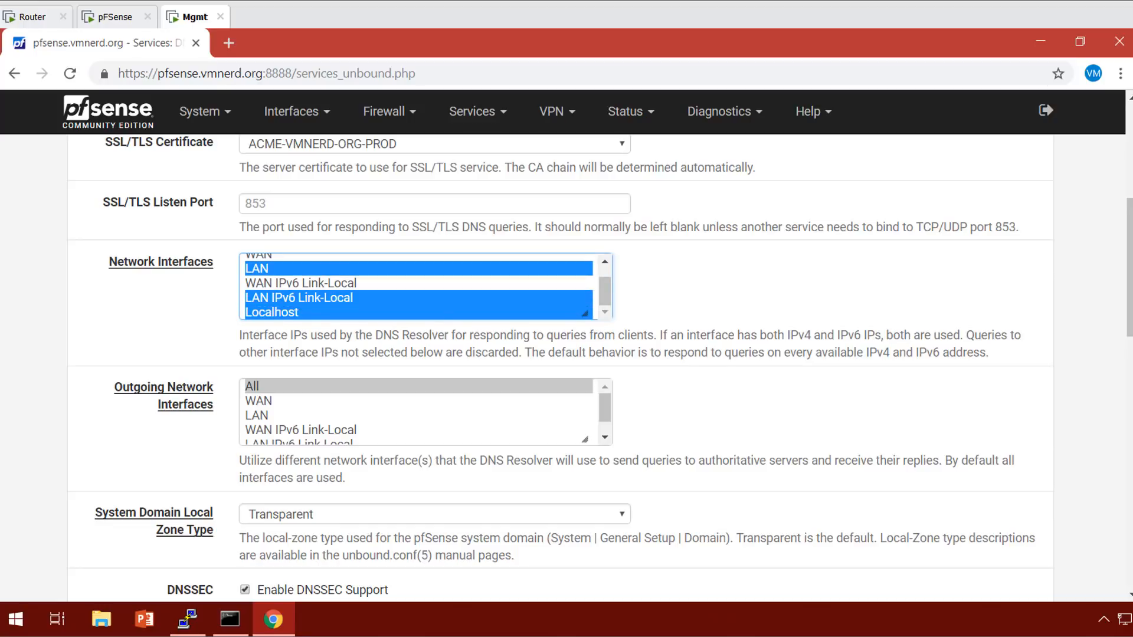
left_click(299, 298, "ctrl")
scroll(419, 286, "up", 2)
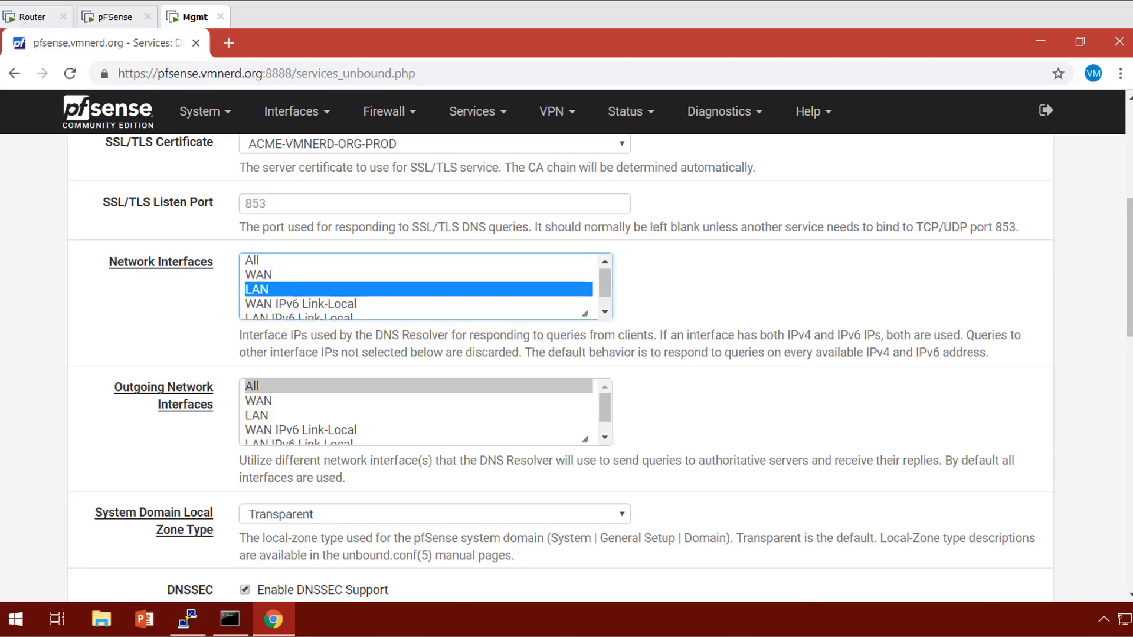
scroll(419, 286, "down", 2)
scroll(419, 287, "up", 1)
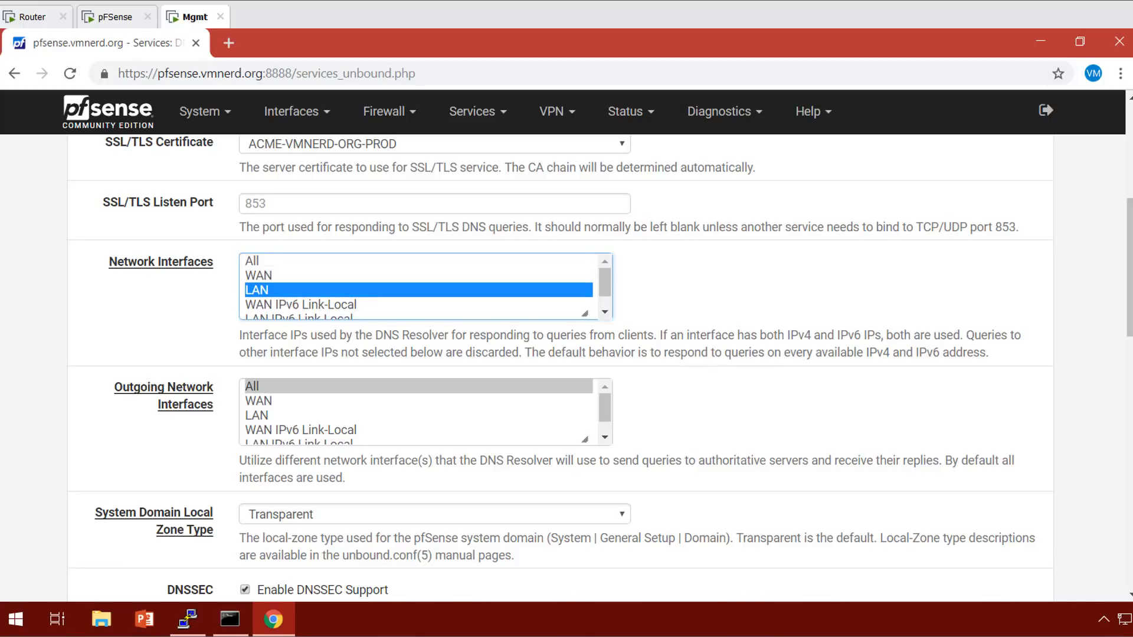
Set the outgoing network interfaces to WAN and Localhost.
left_click(259, 401)
scroll(419, 412, "down", 2)
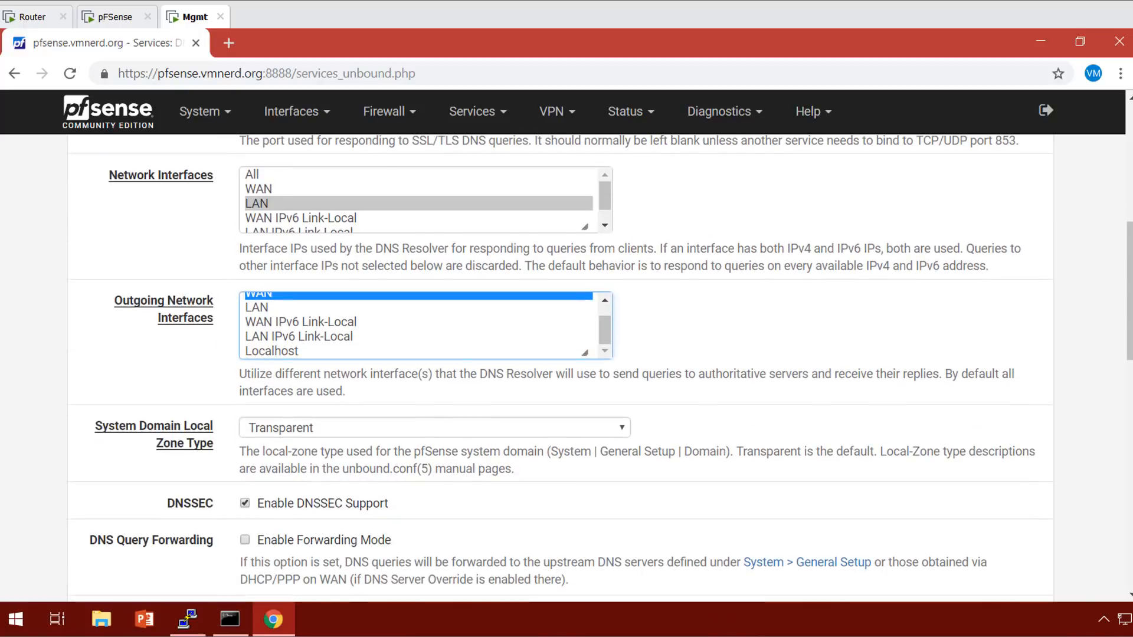
left_click(272, 351, "ctrl")
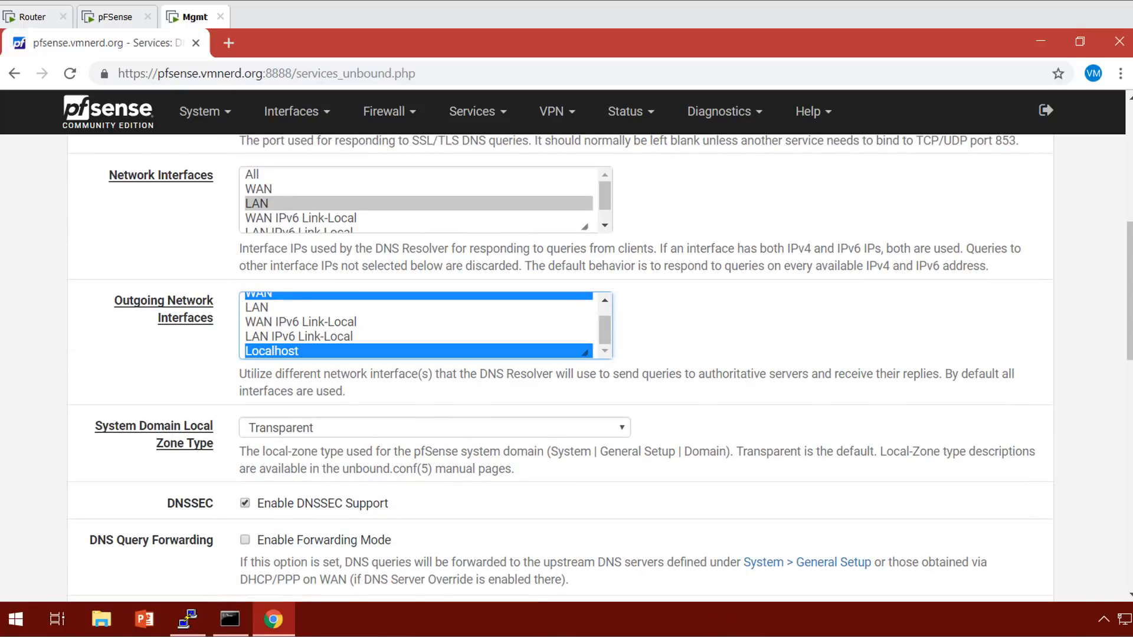
scroll(560, 366, "down", 1)
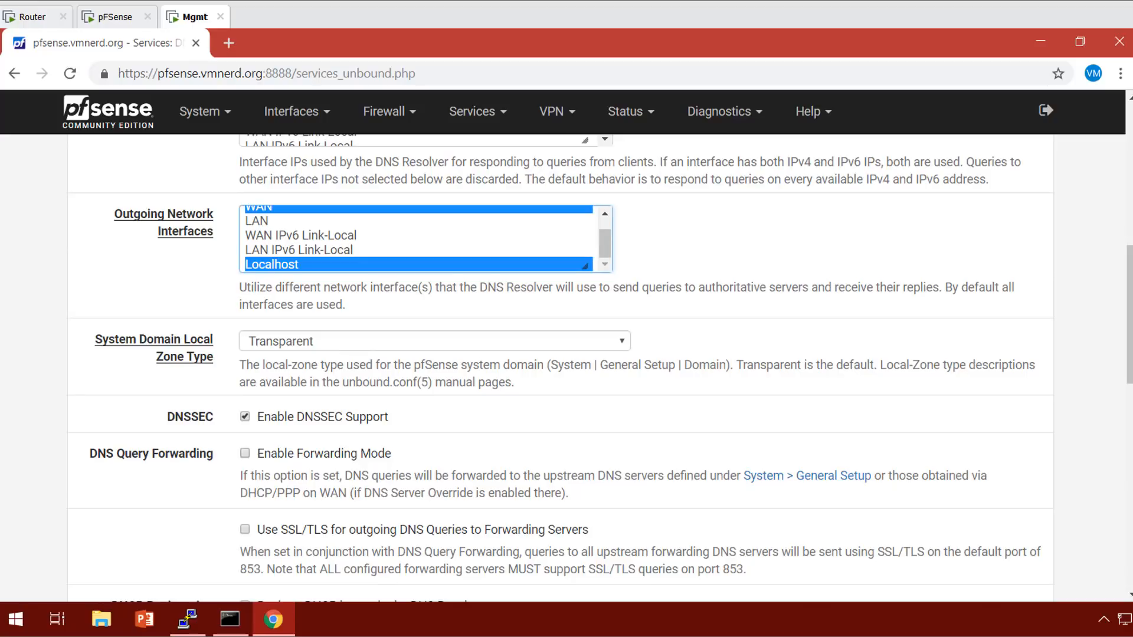
Enable DNS query Forwarding Mode with SSL/TLS encryption for forwarded queries.
left_click(245, 454)
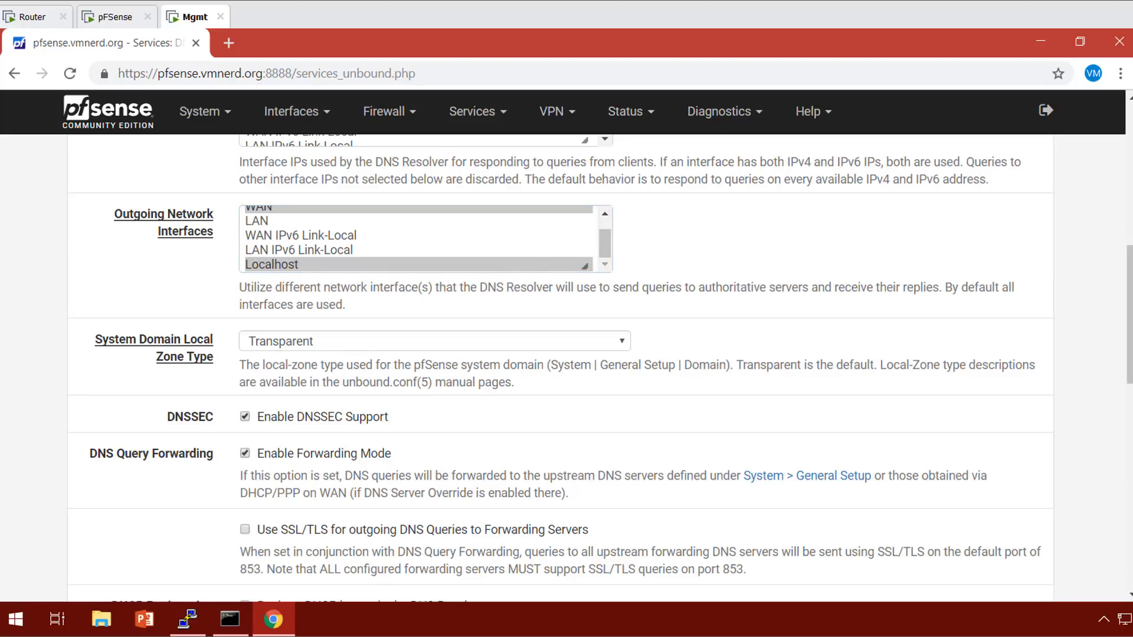
scroll(561, 366, "down", 1)
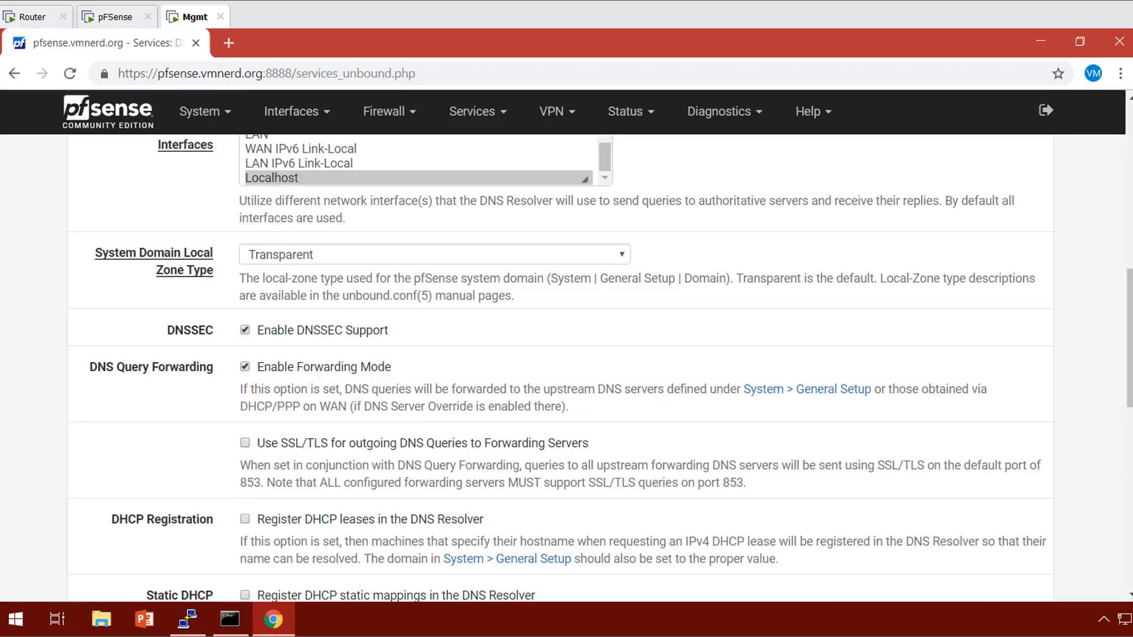
left_click(245, 443)
scroll(561, 366, "down", 1)
scroll(561, 366, "down", 3)
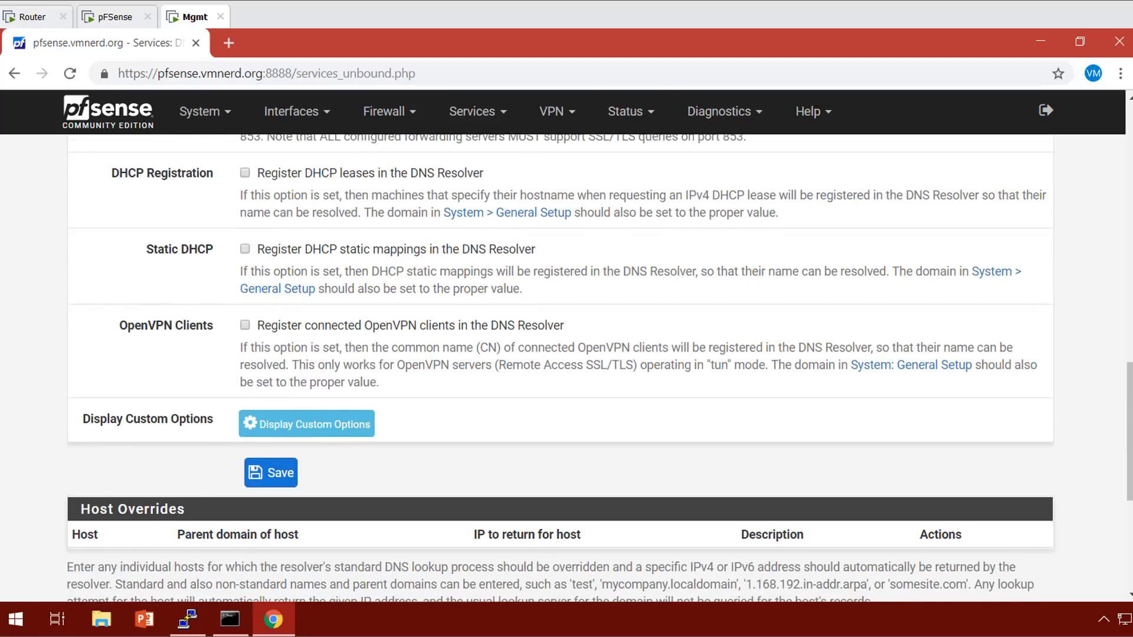
scroll(560, 366, "up", 2)
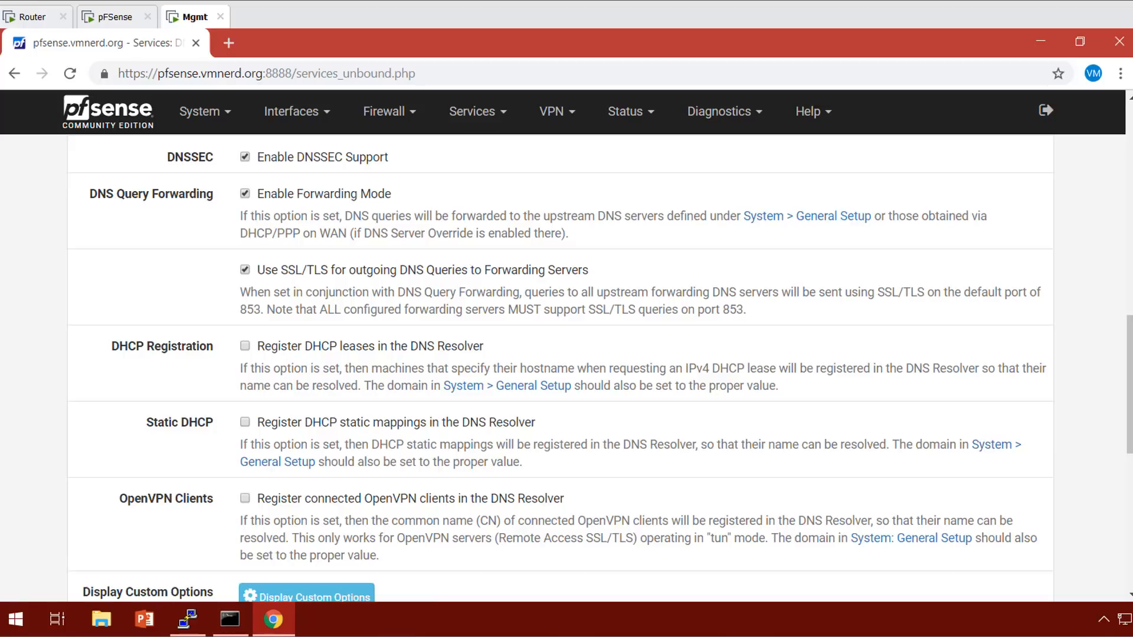
scroll(561, 365, "down", 1)
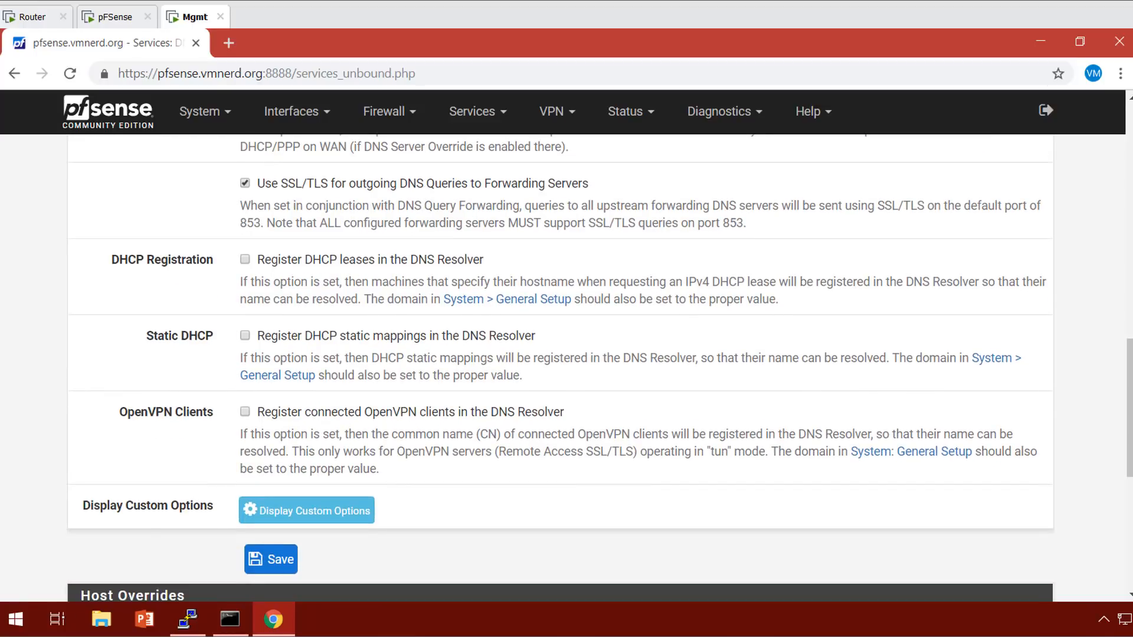
Enable registration of connected OpenVPN clients and save the DNS Resolver settings.
left_click(245, 412)
scroll(245, 412, "down", 2)
left_click(271, 386)
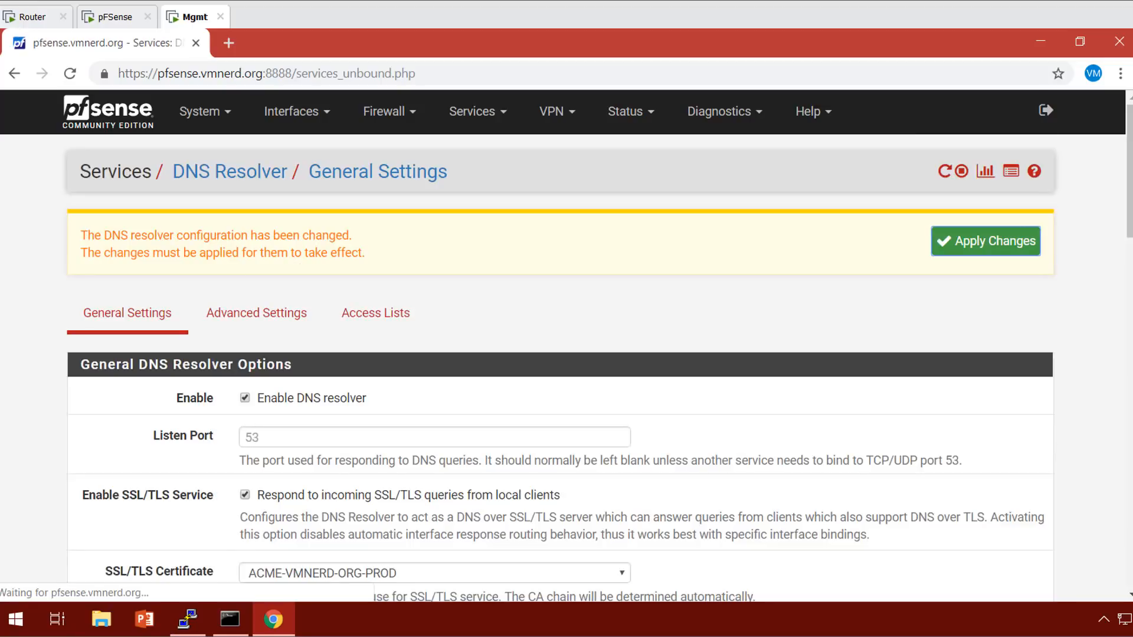
Apply the pending DNS Resolver changes and go to System > General Setup.
left_click(986, 241)
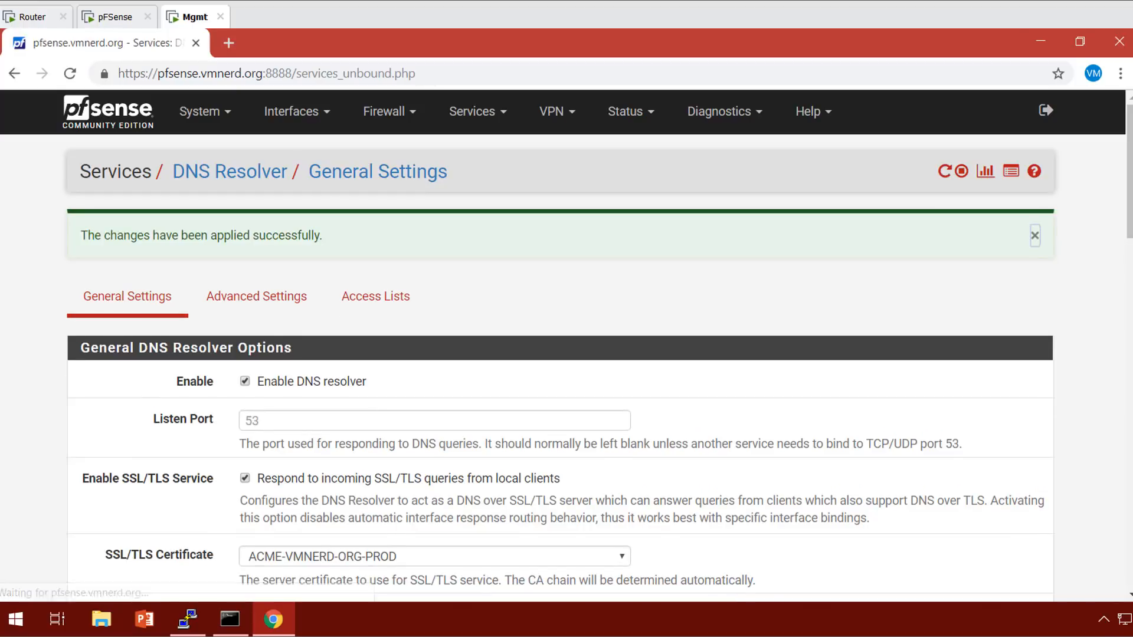
left_click(199, 111)
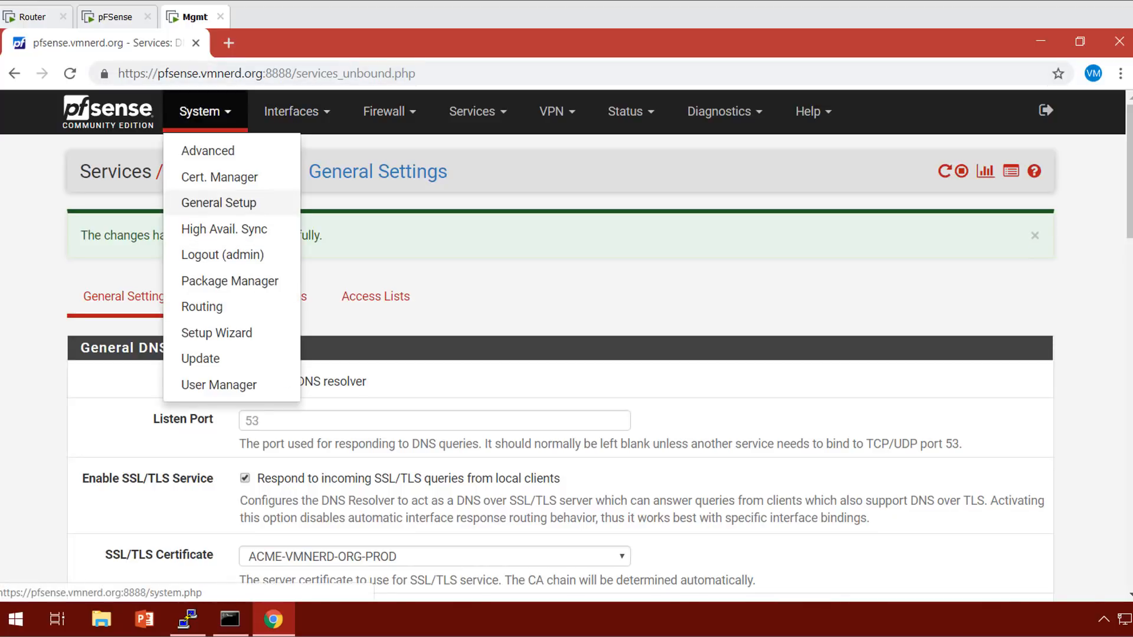
left_click(218, 202)
scroll(218, 202, "down", 1)
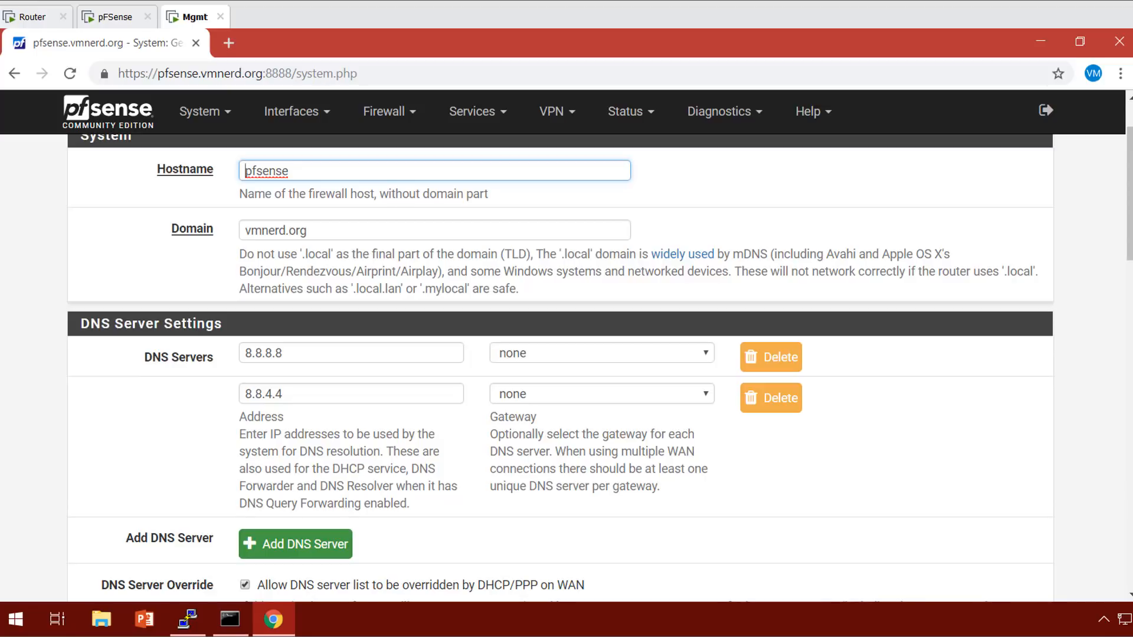
Add 9.9.9.9 as a third DNS server and remove the extra empty entry.
left_click(296, 544)
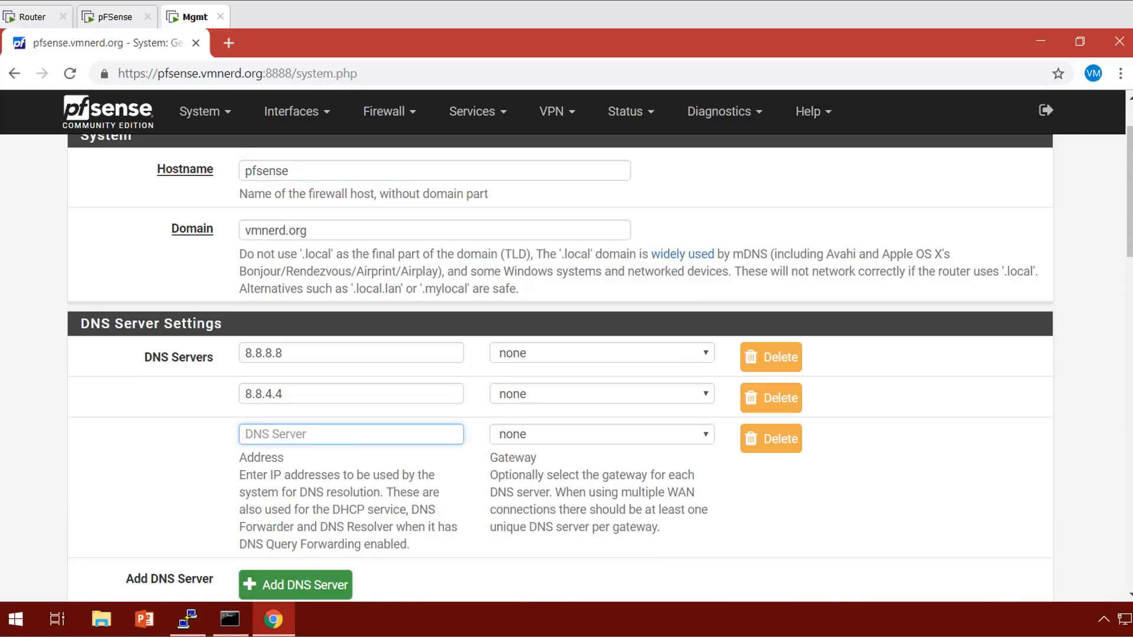
type("9.9.9.9")
scroll(560, 365, "down", 2)
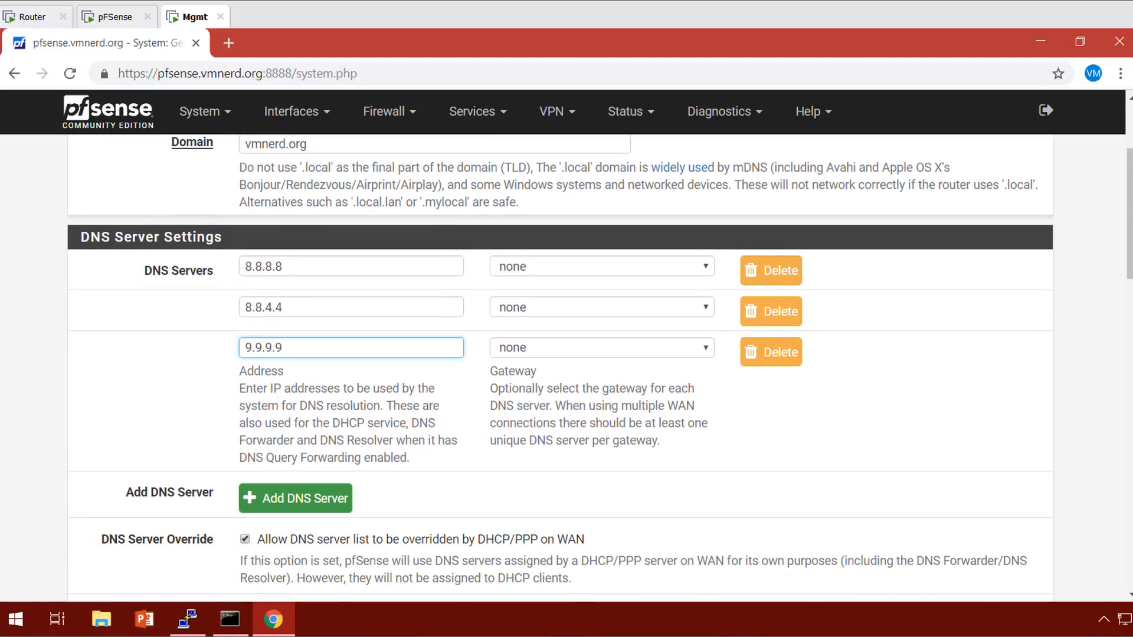
left_click(295, 499)
left_click(351, 388)
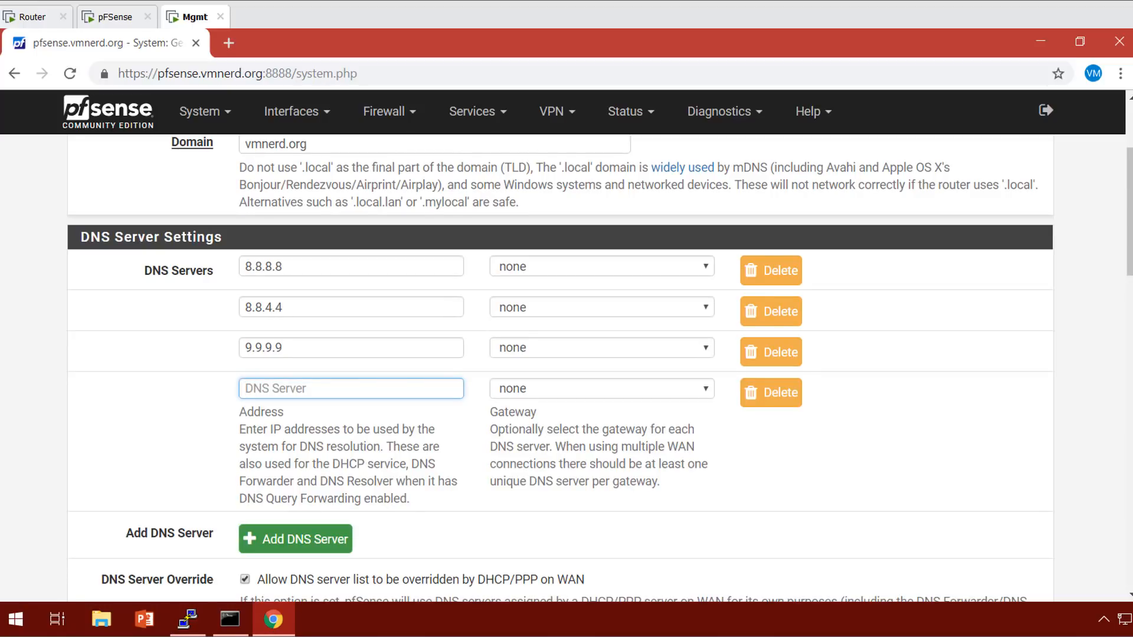
left_click(771, 393)
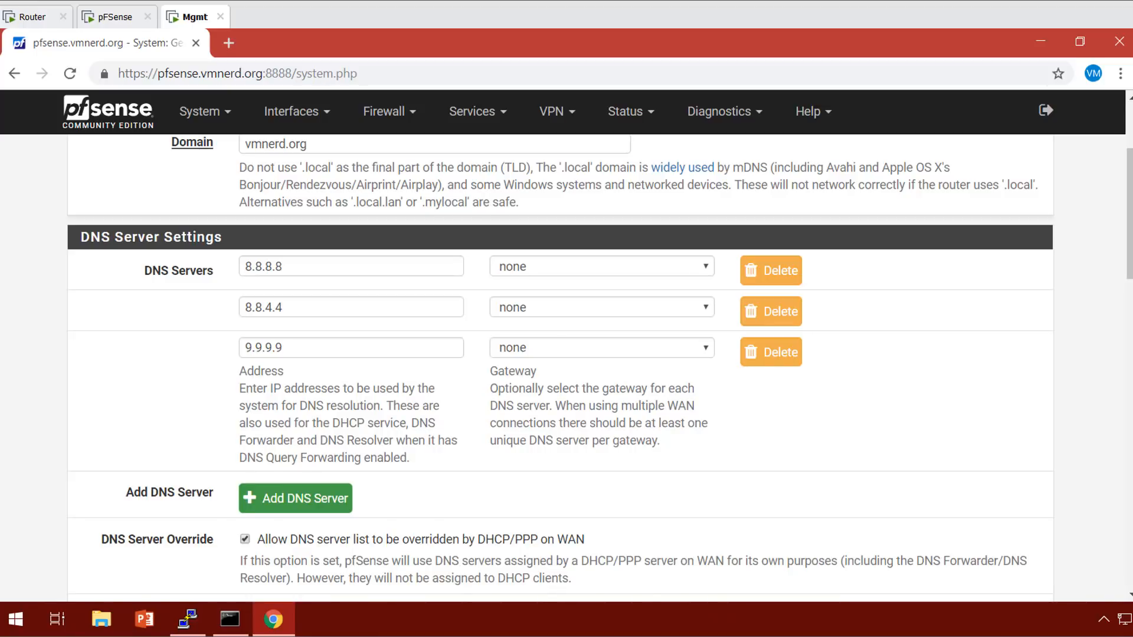
Save the General Setup, dismiss the changes-applied notice, and minimize the browser.
scroll(561, 366, "down", 1)
scroll(561, 366, "up", 1)
scroll(561, 366, "down", 3)
scroll(560, 366, "down", 15)
left_click(271, 510)
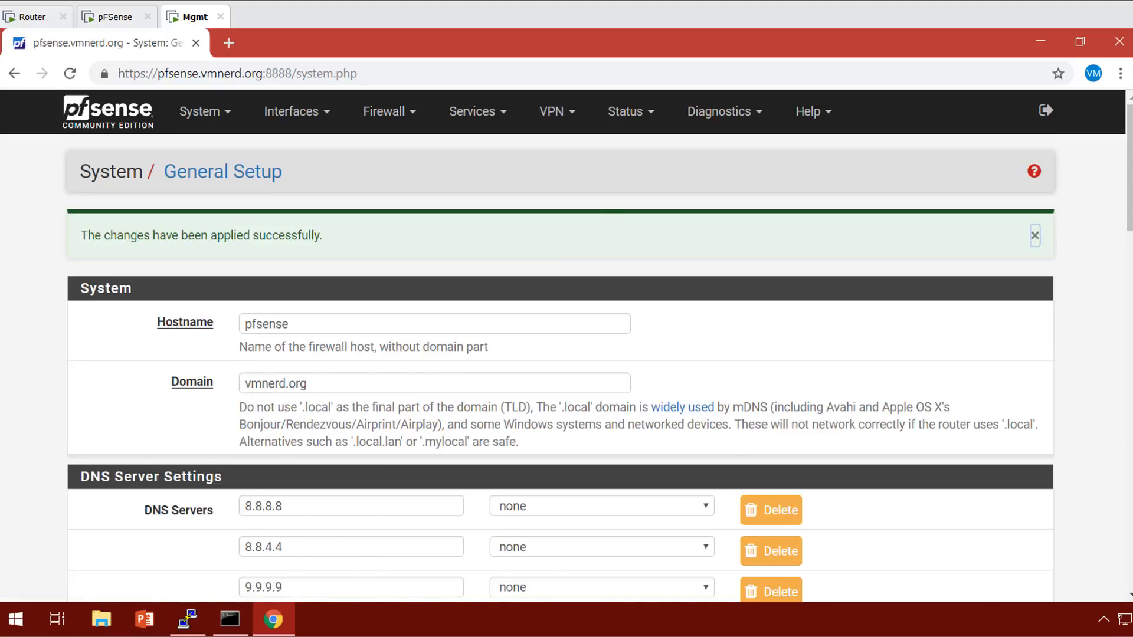
left_click(1035, 236)
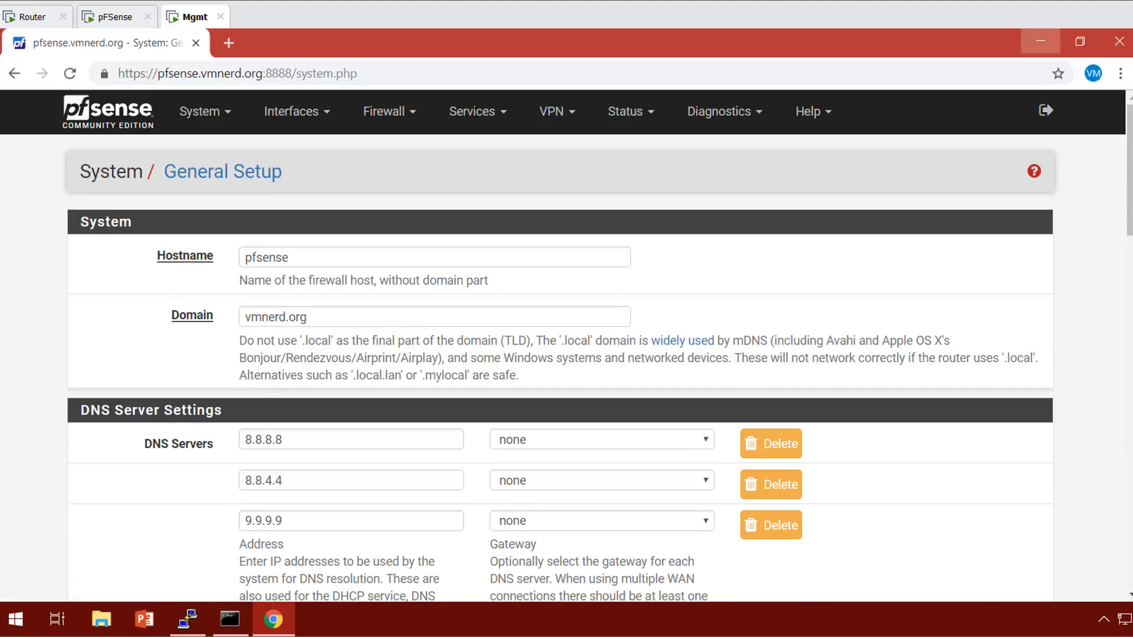
left_click(1040, 41)
Rerun tshark without the grep, adding 'or (host 192.168.32.250 and port 853)' to the filter.
left_click(188, 619)
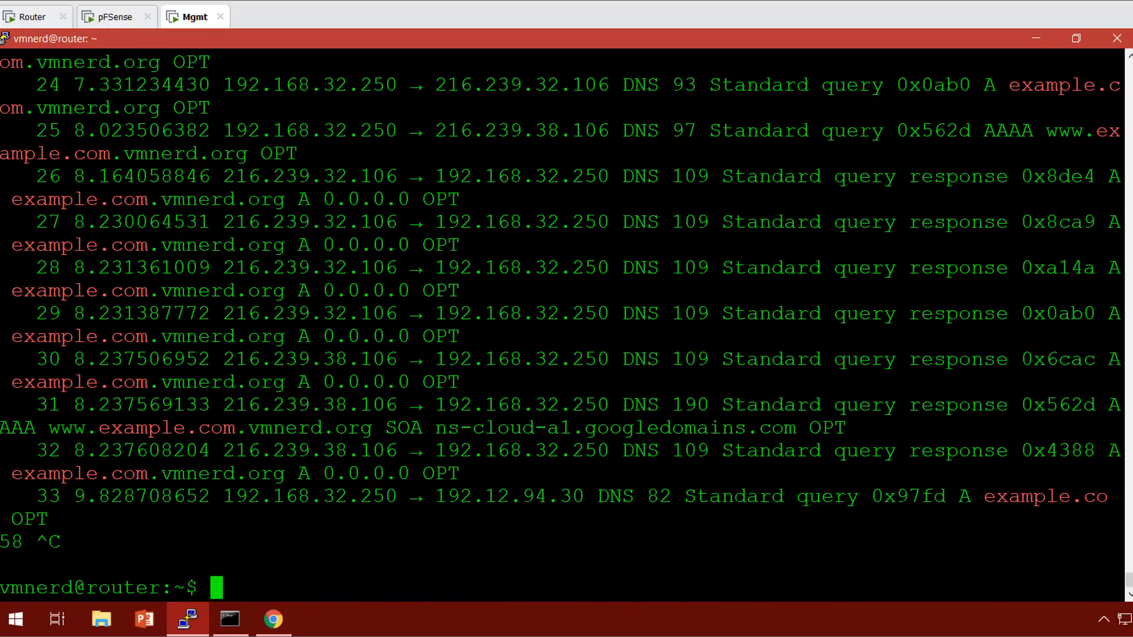
key("Return")
key("Return")
key("Return")
key("Return")
key("Return")
key("Return")
key("Return")
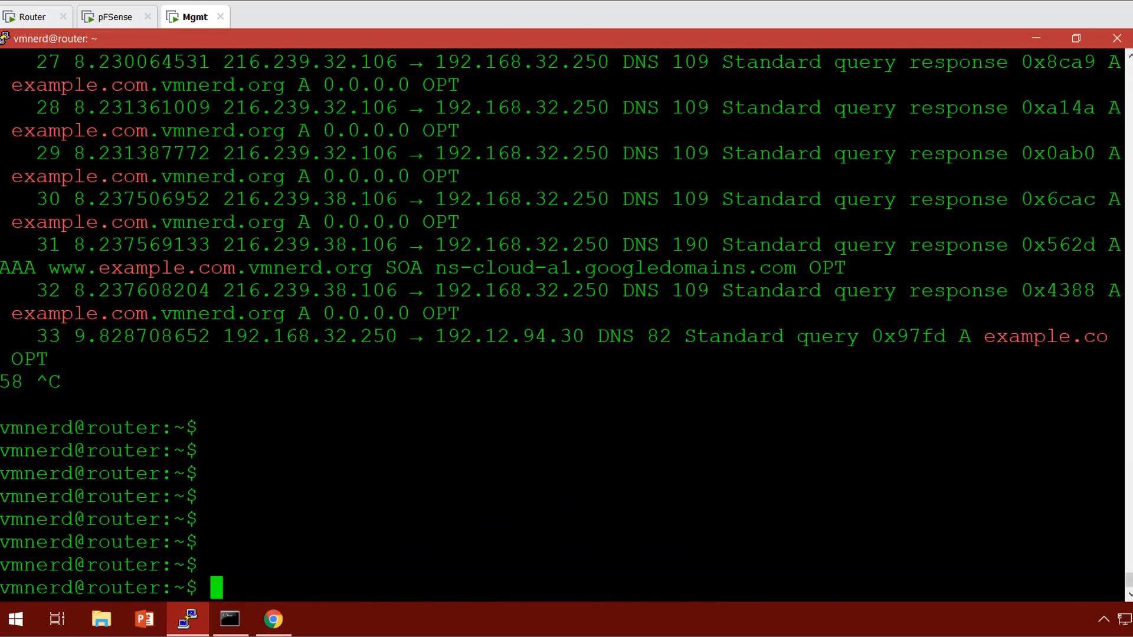
key("Up")
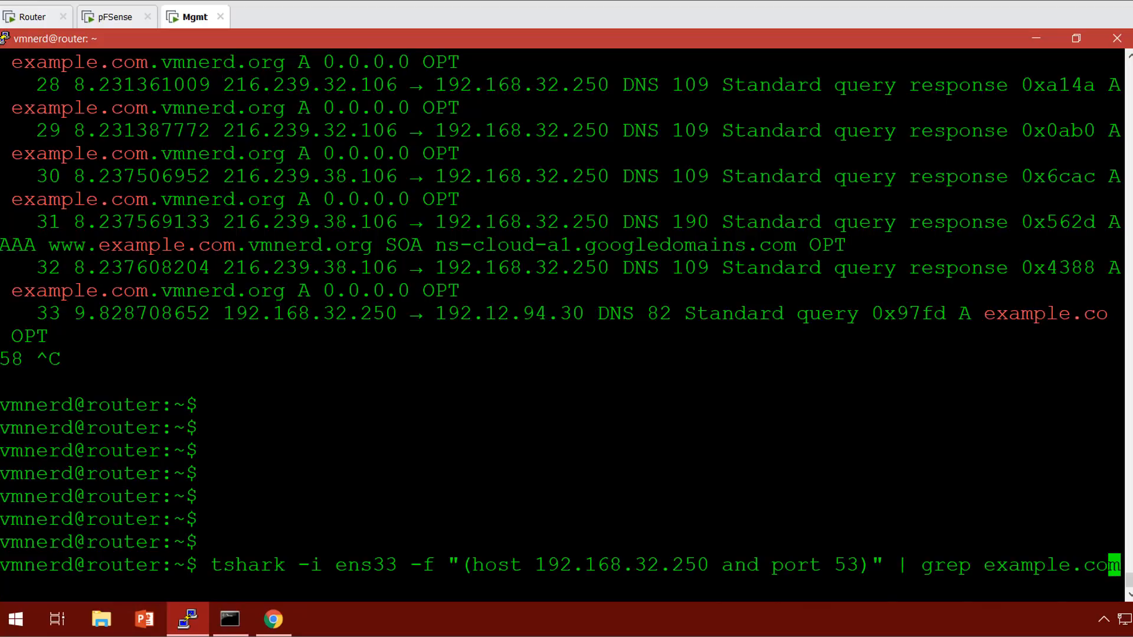
key("BackSpace")
key("BackSpace")
key("BackSpace")
key("BackSpace")
key("BackSpace")
key("BackSpace")
key("BackSpace")
key("BackSpace")
key("BackSpace")
key("BackSpace")
key("BackSpace")
key("BackSpace")
key("BackSpace")
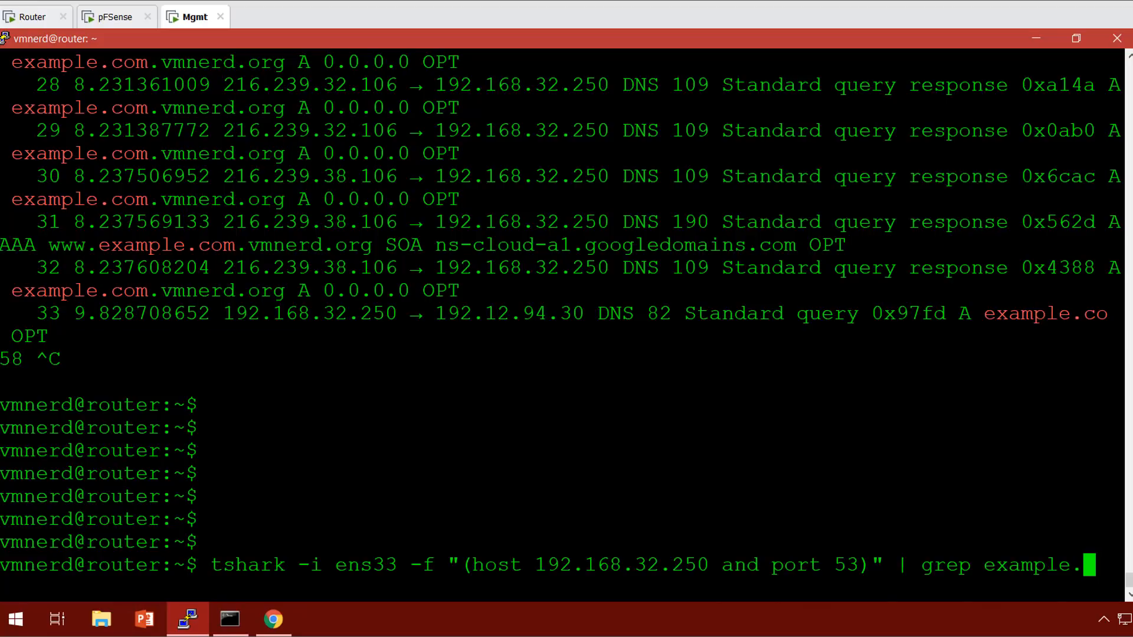
key("BackSpace")
key("BackSpace")
key("BackSpace")
key("BackSpace")
key("BackSpace")
key("BackSpace")
key("BackSpace")
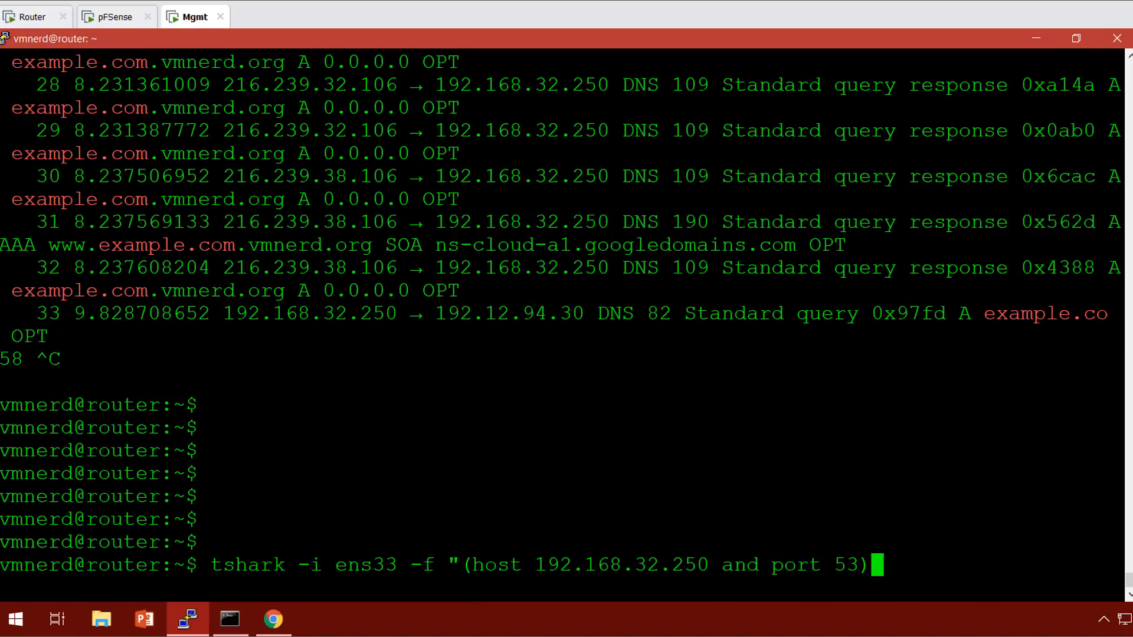
type("or ()")
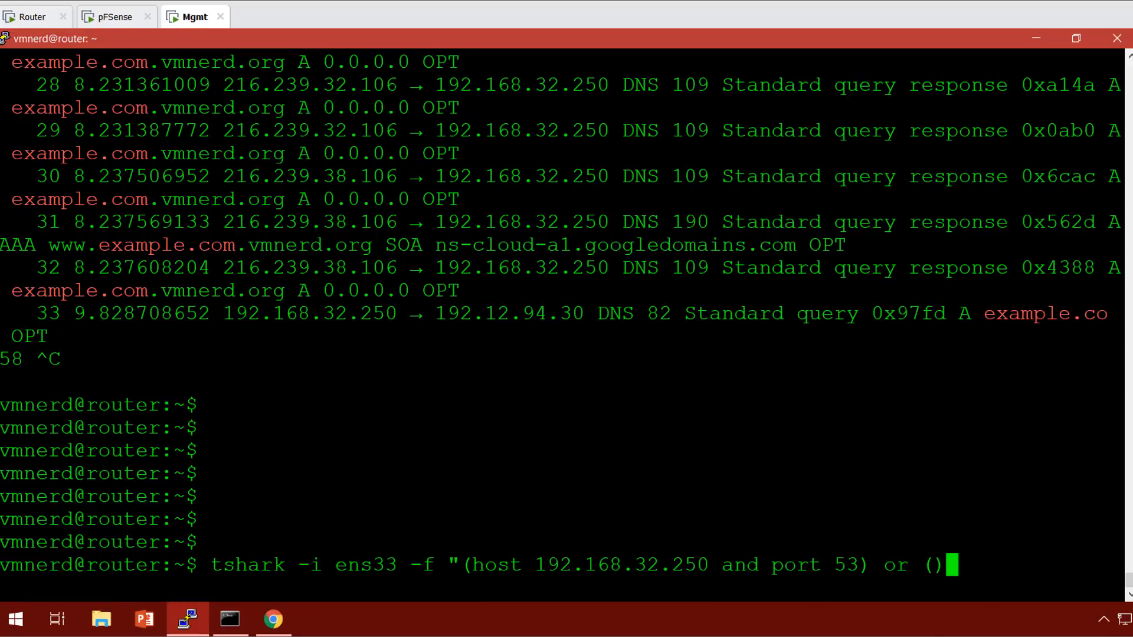
key("Left")
type("host ")
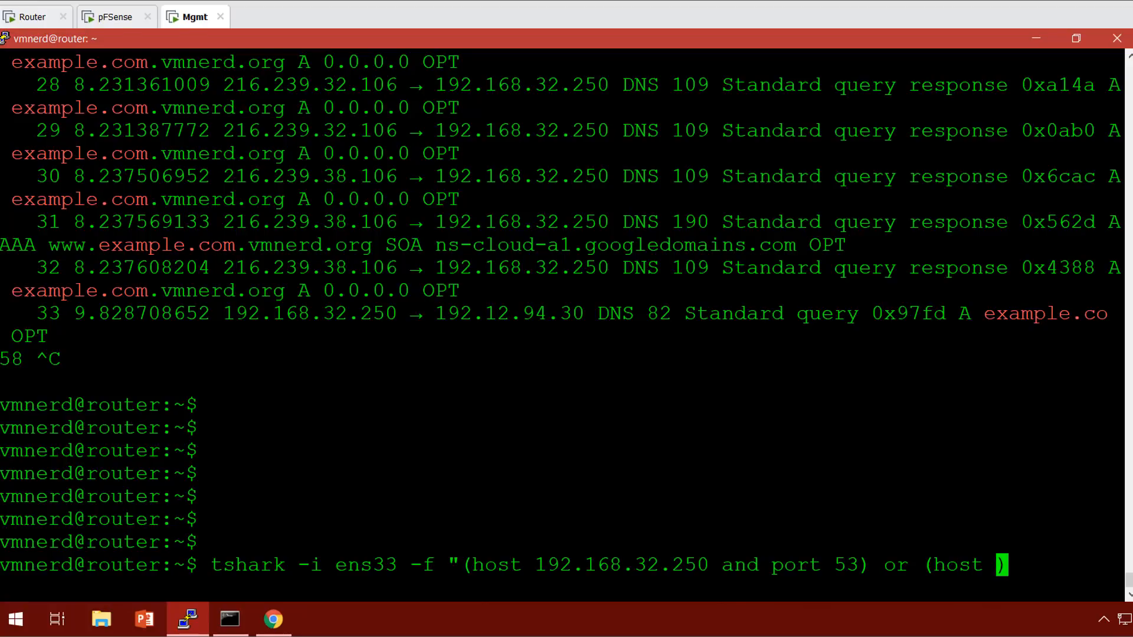
type("192.168")
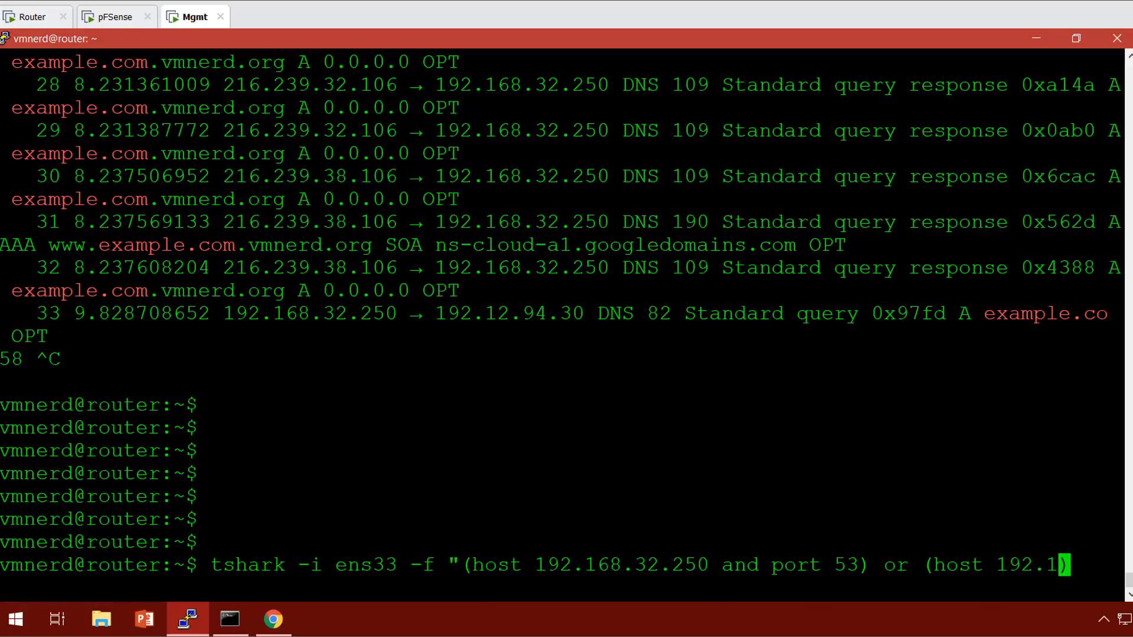
type(".32.")
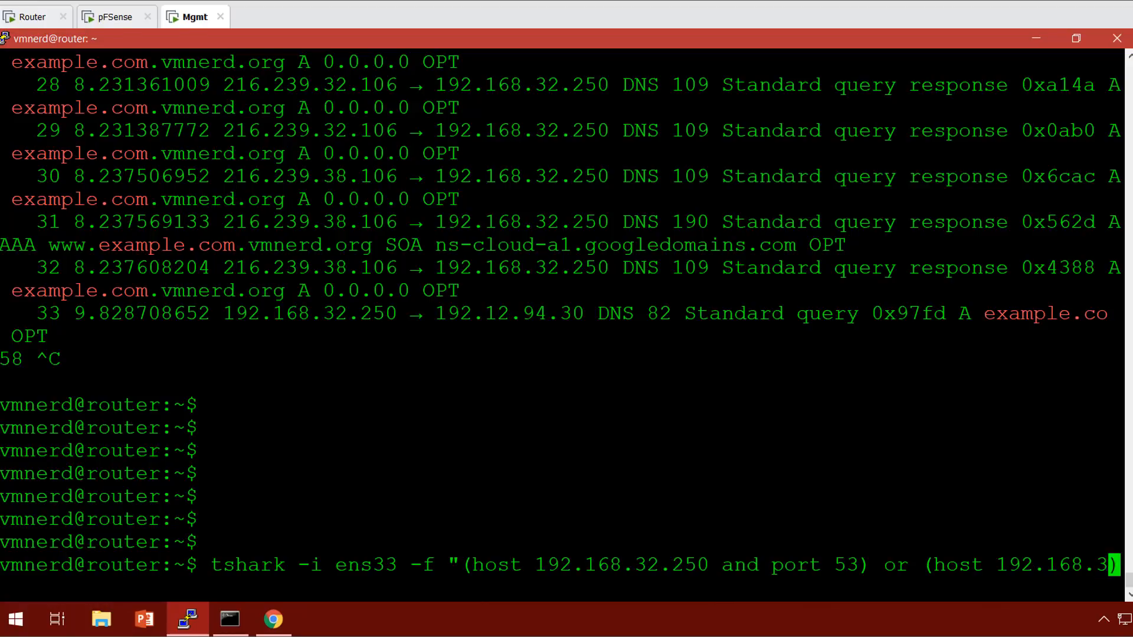
type("250 and ")
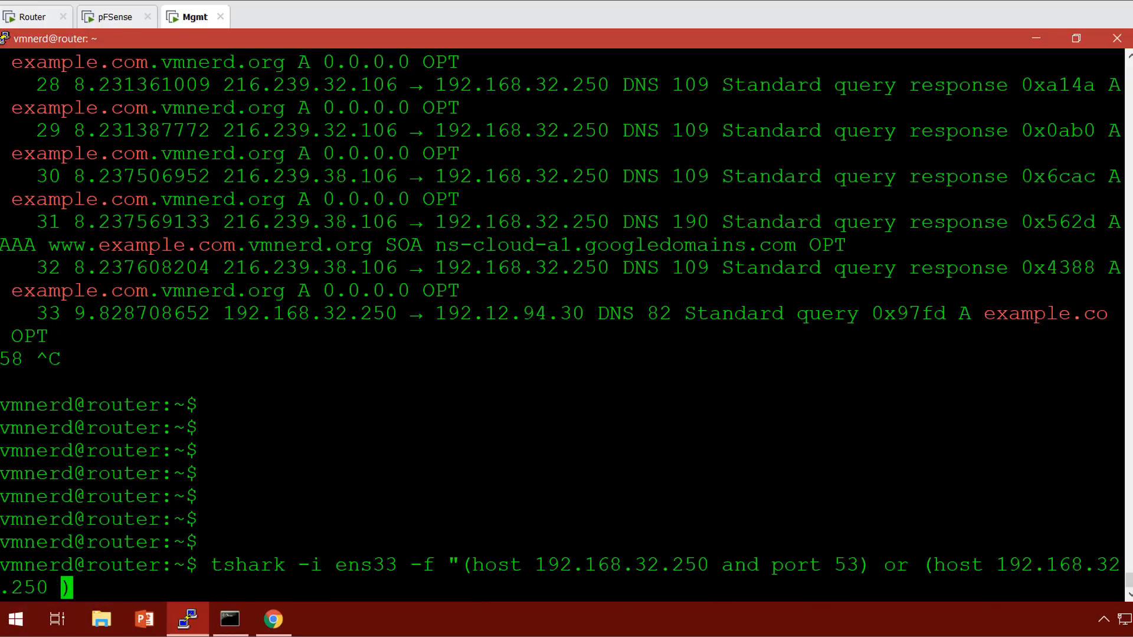
type("port ")
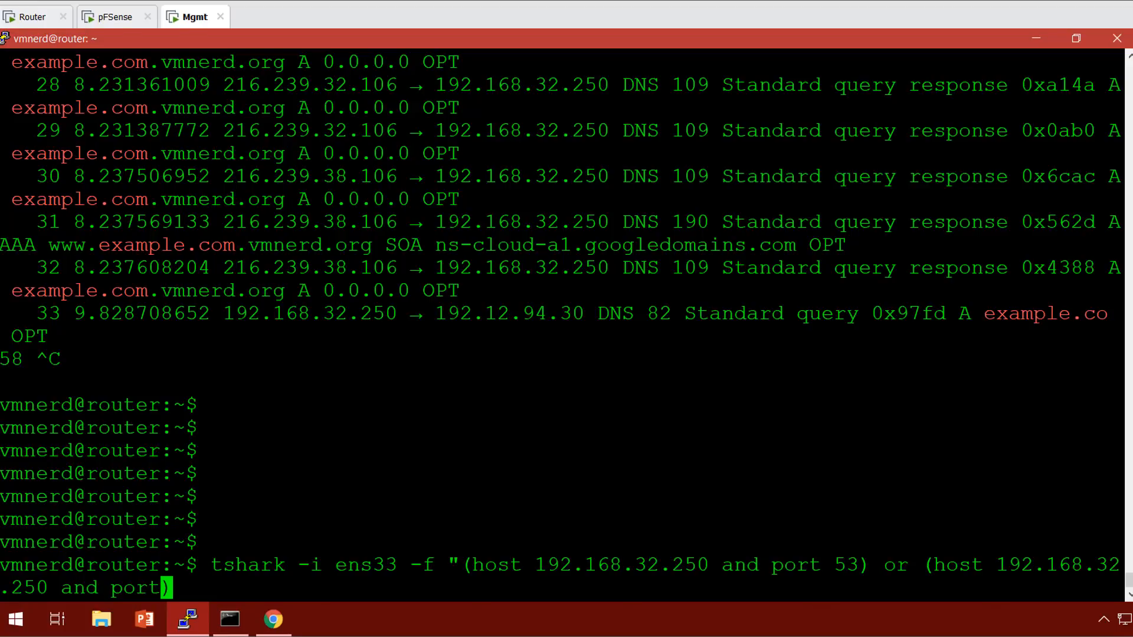
type("853")
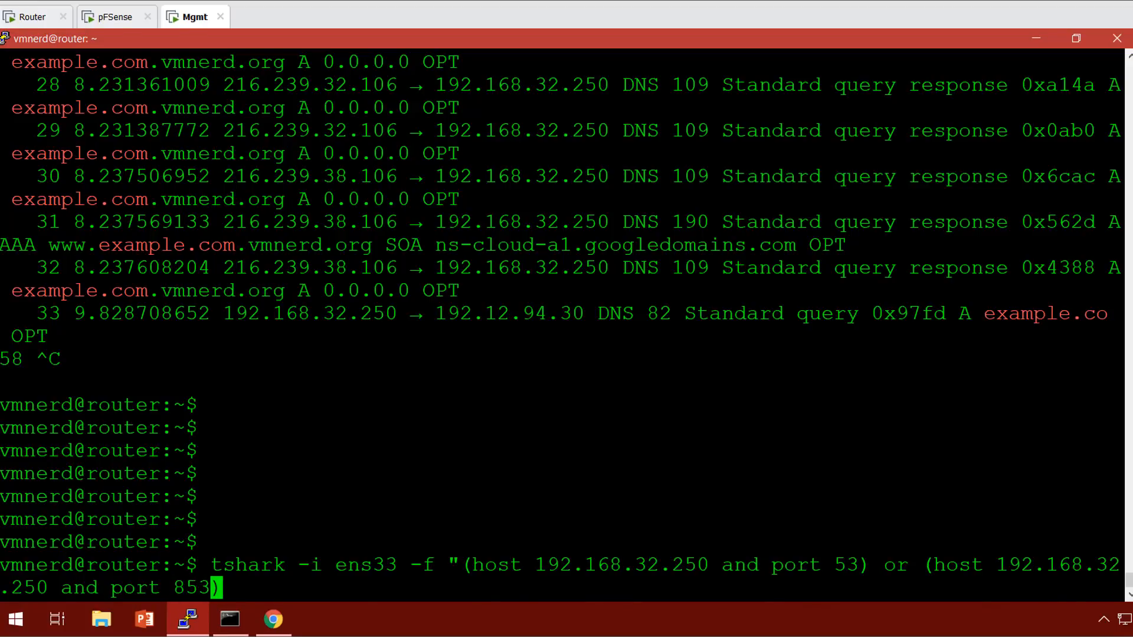
key("End")
type("\"")
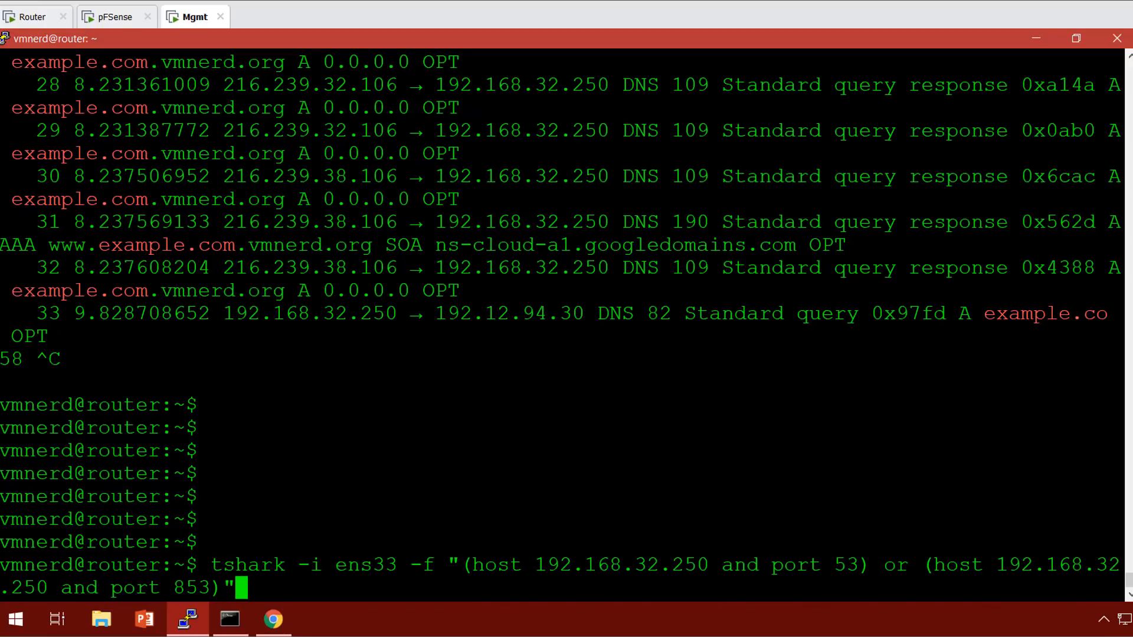
key("Return")
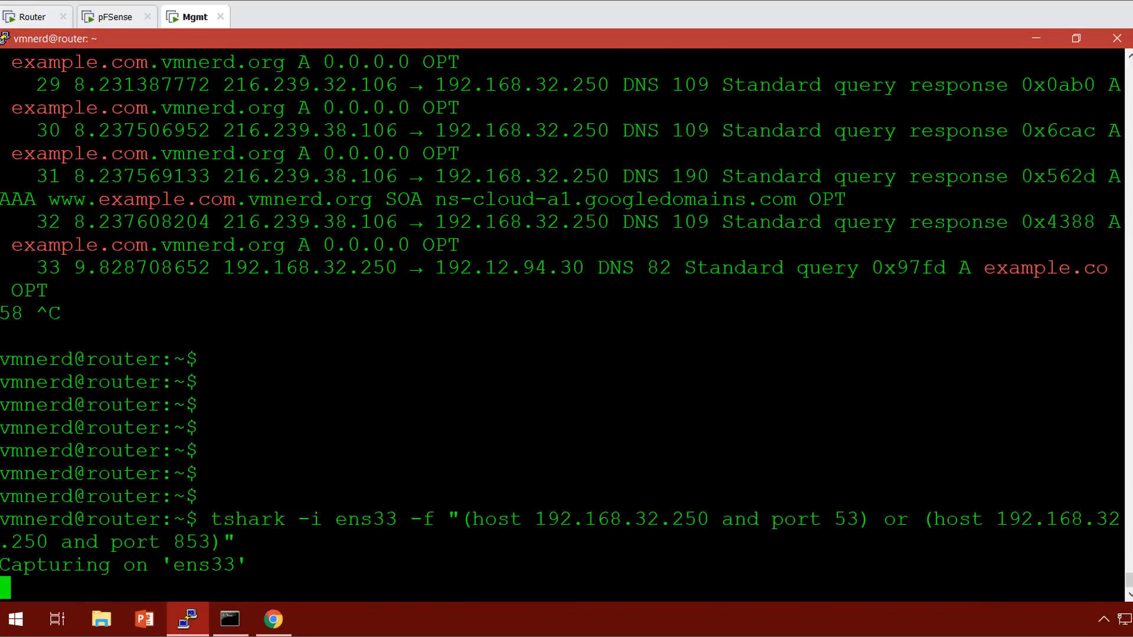
Look up msn.com in the nslookup console.
left_click(230, 619)
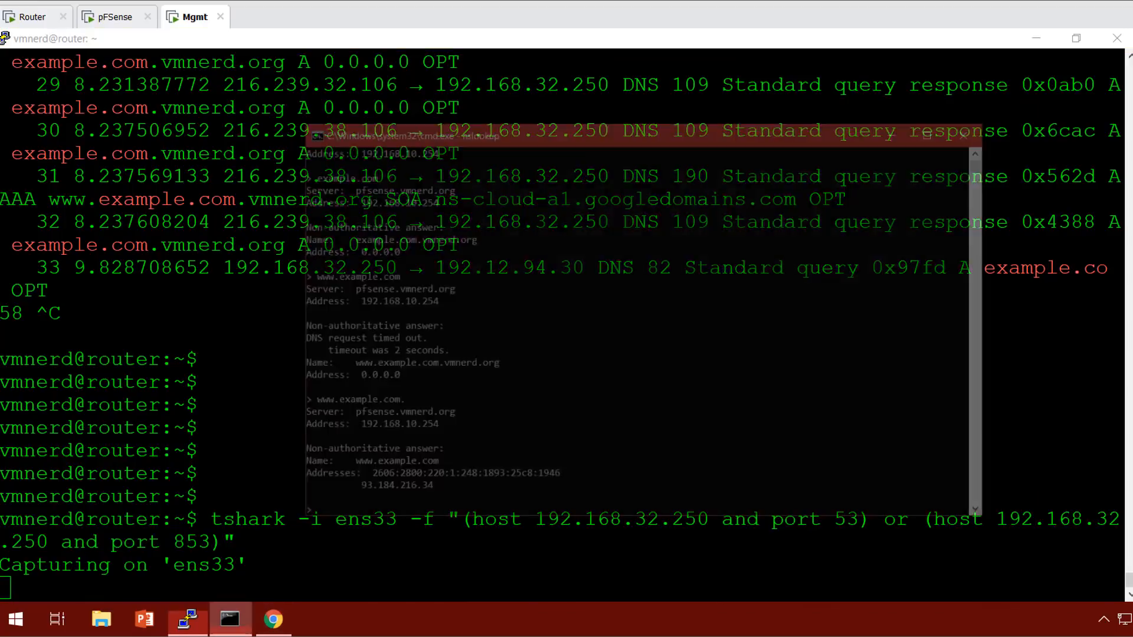
scroll(694, 280, "down", 1)
scroll(694, 281, "down", 2)
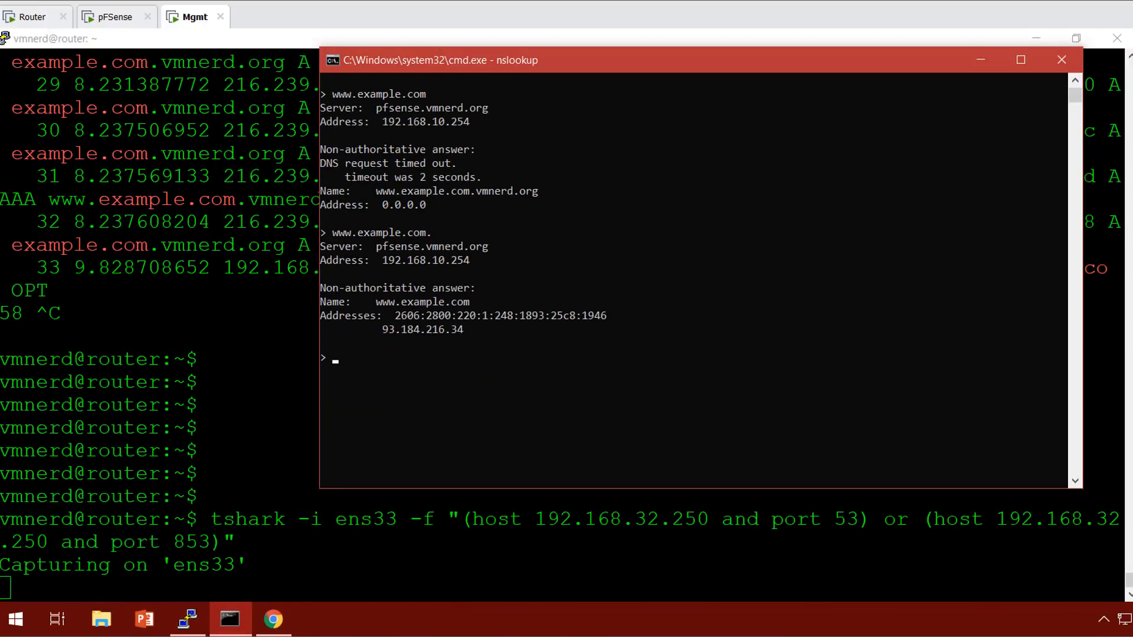
type("msn.com")
key("Return")
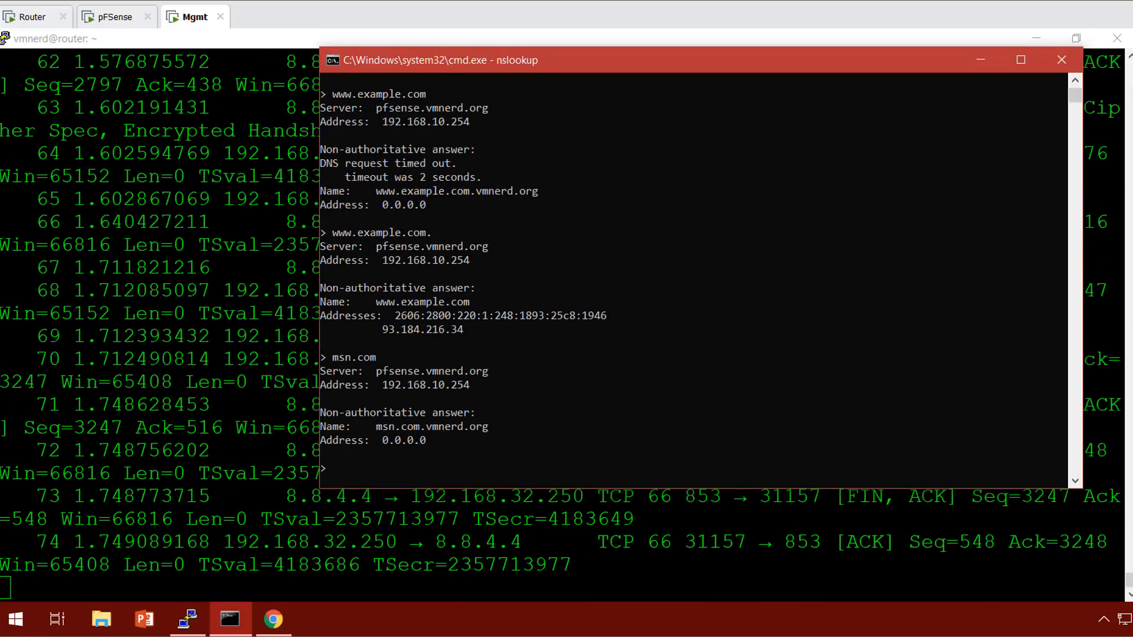
Minimize the console and highlight the TLSv1.2 protocol on packet 6 in the capture.
left_click_drag(664, 59, 477, 29)
left_click(1036, 39)
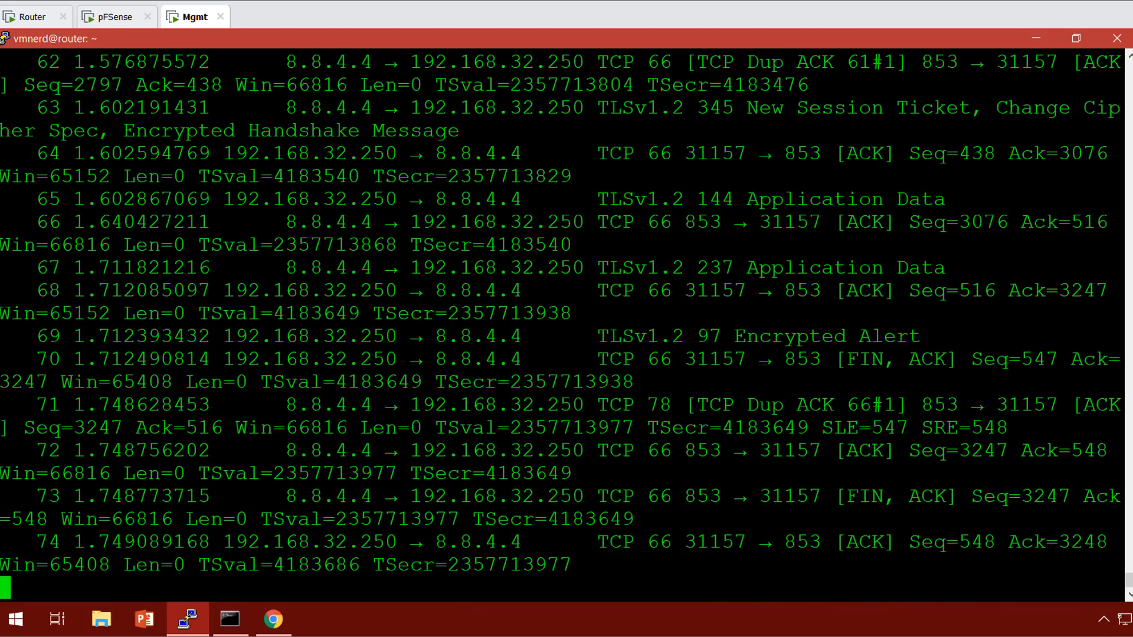
scroll(560, 325, "up", 20)
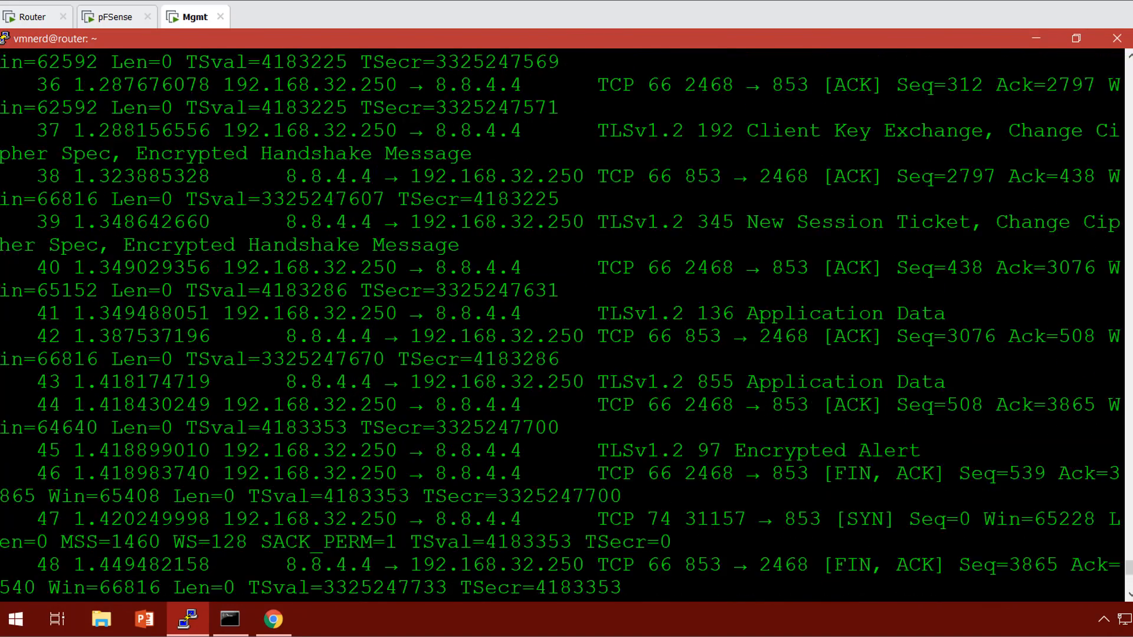
scroll(561, 325, "up", 20)
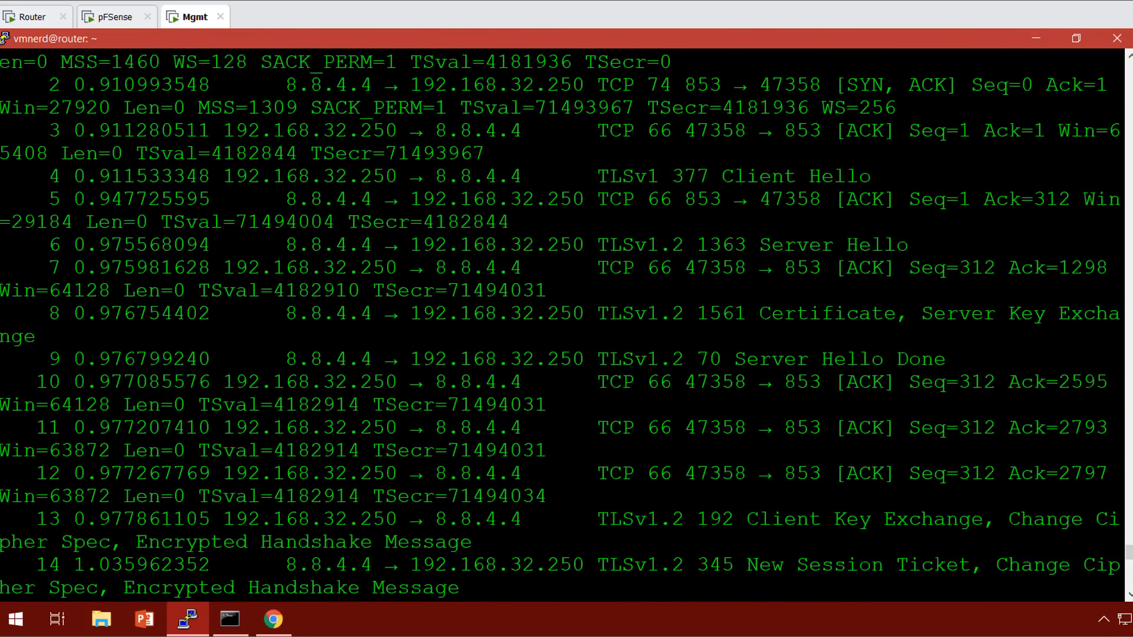
scroll(560, 325, "down", 4)
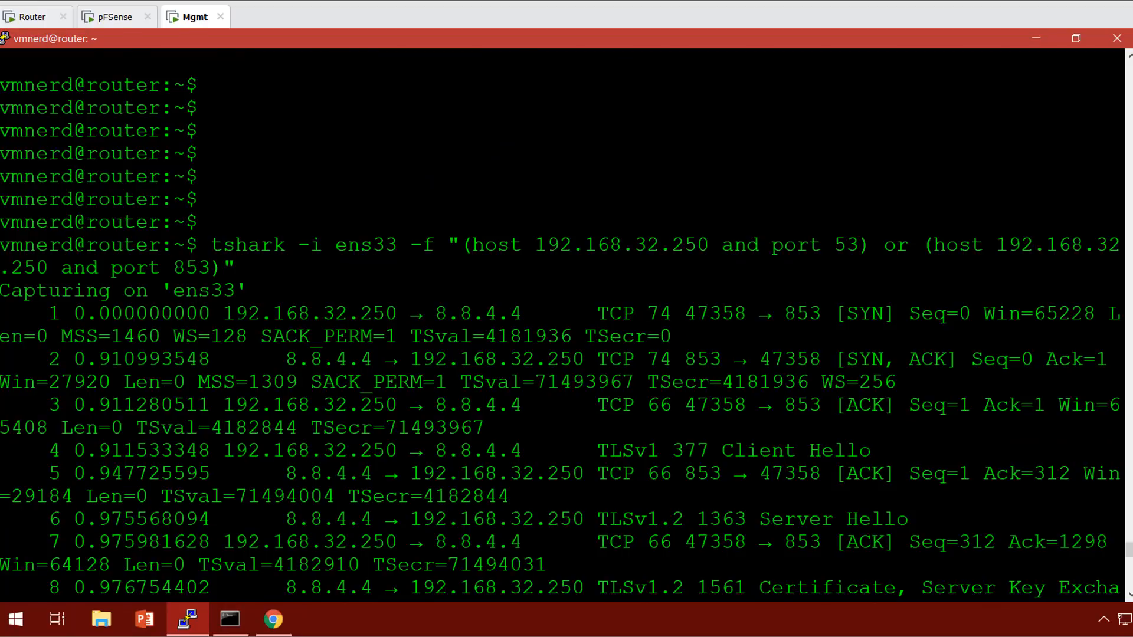
scroll(560, 325, "down", 4)
double_click(672, 245)
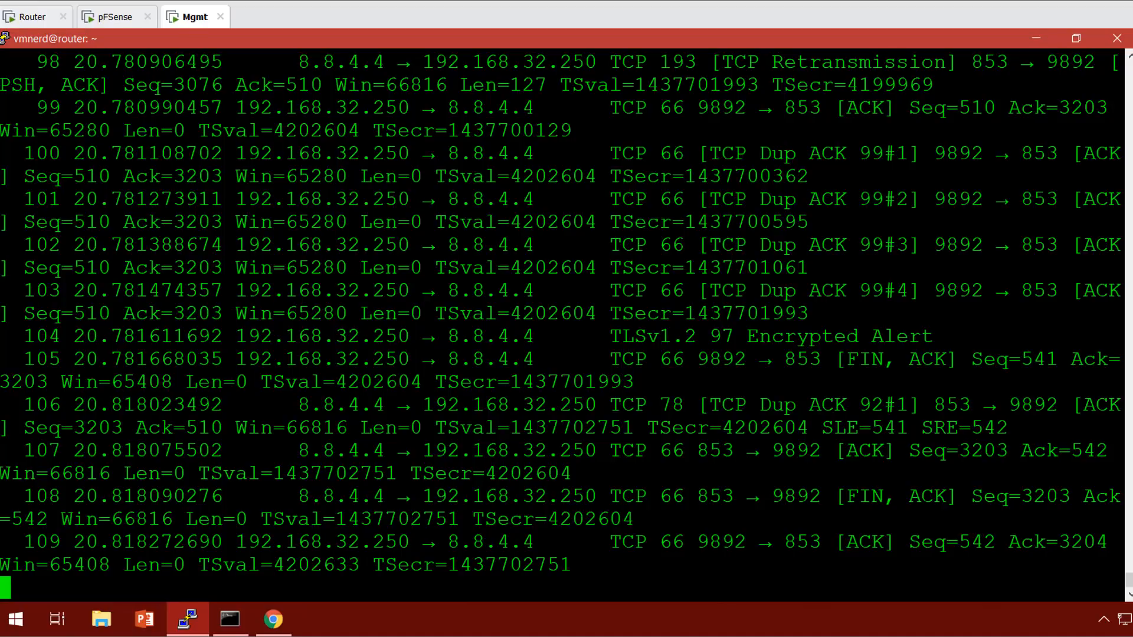
Look up the fully qualified msn.com. in nslookup.
left_click(229, 619)
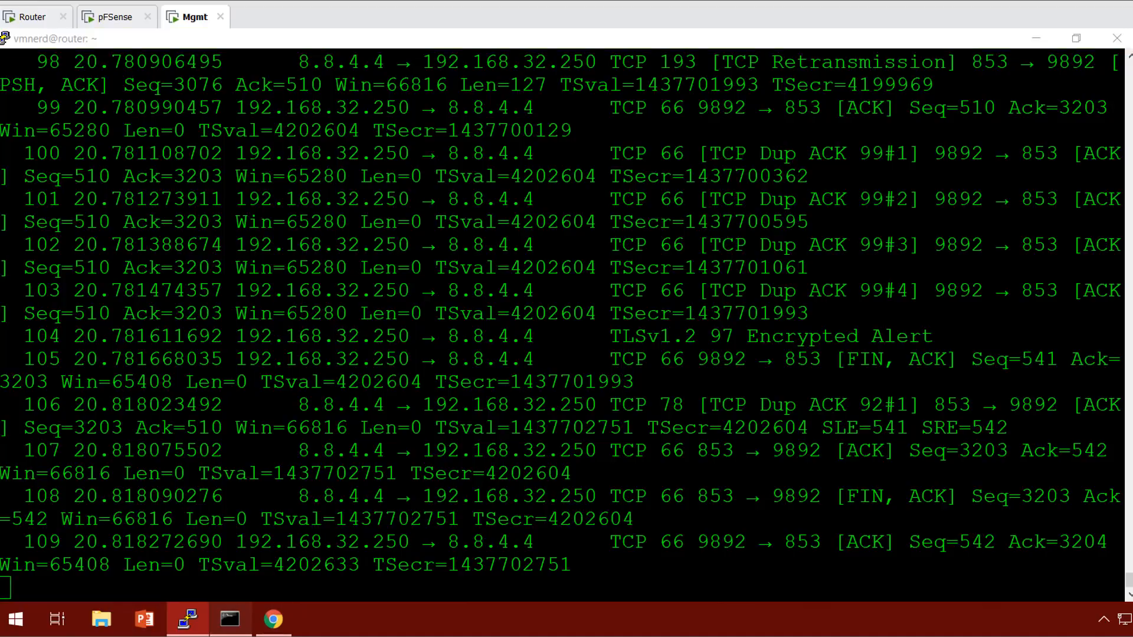
left_click(179, 443)
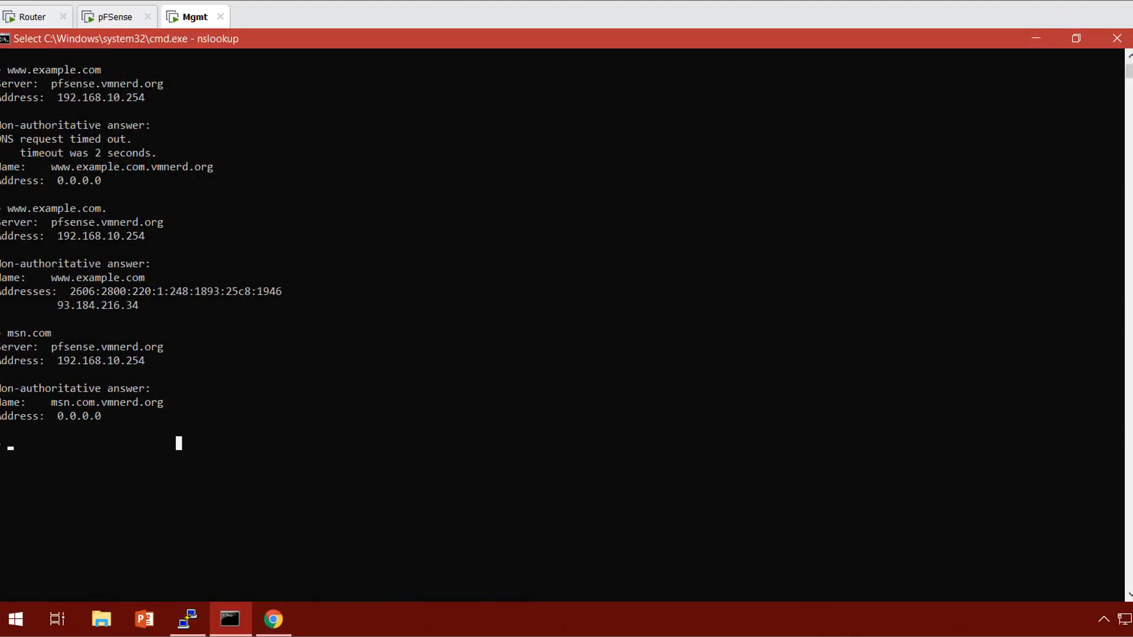
type("msn.com.")
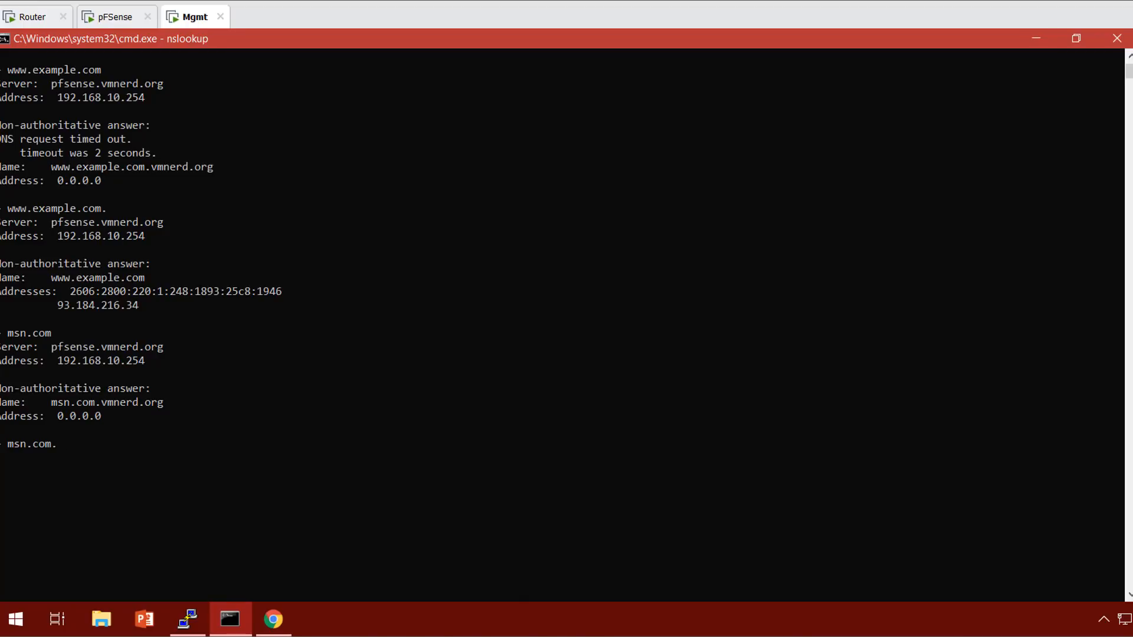
key("Return")
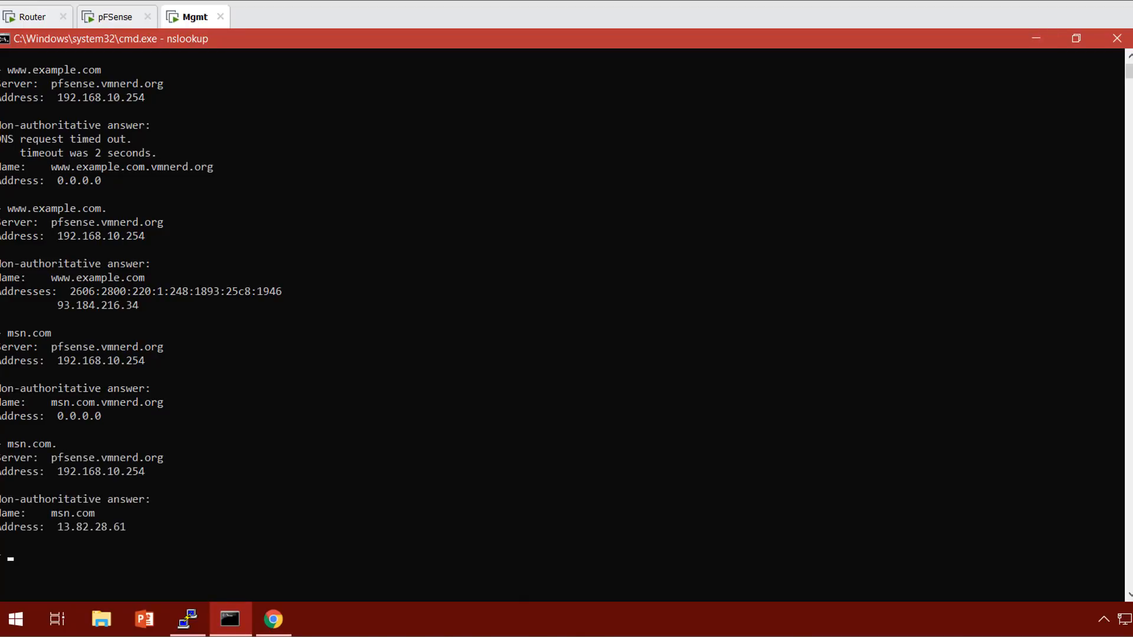
Hide the lookup window and highlight TLSv1.2 on the encrypted alert packet.
left_click(1037, 38)
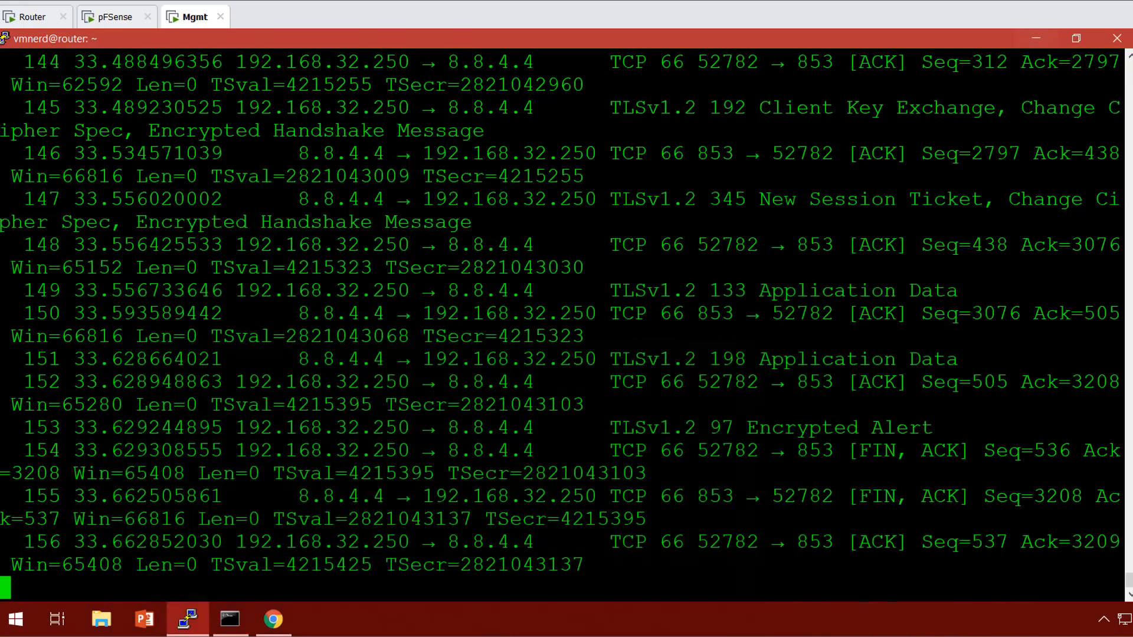
scroll(562, 325, "up", 1)
scroll(562, 325, "down", 1)
left_click_drag(611, 427, 696, 427)
scroll(563, 325, "up", 3)
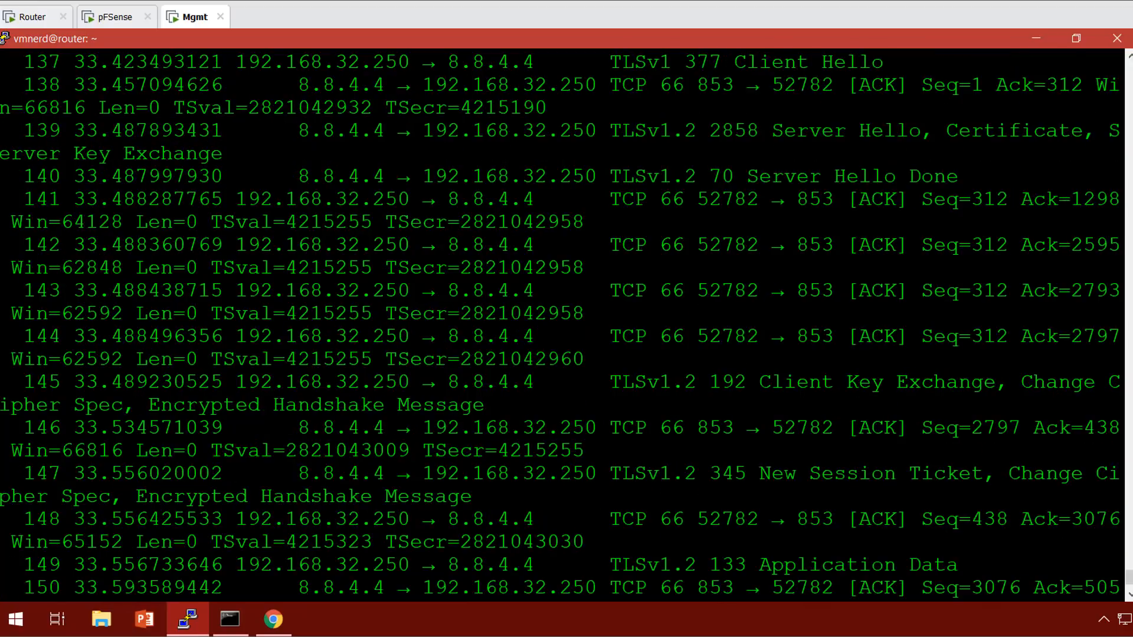
scroll(563, 324, "down", 1)
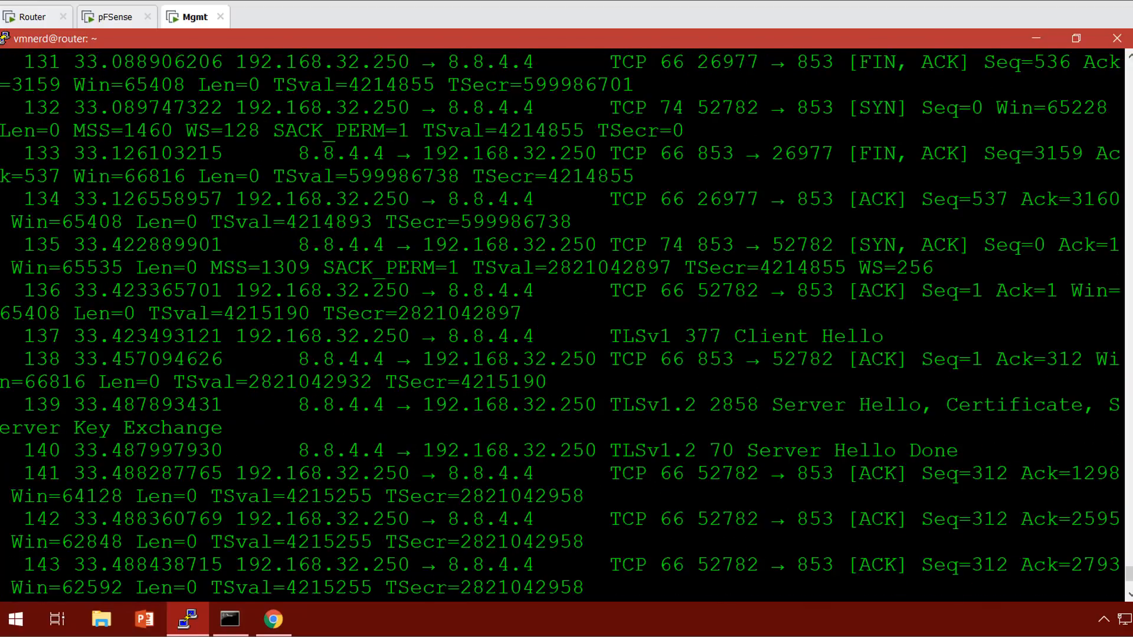
scroll(567, 325, "down", 8)
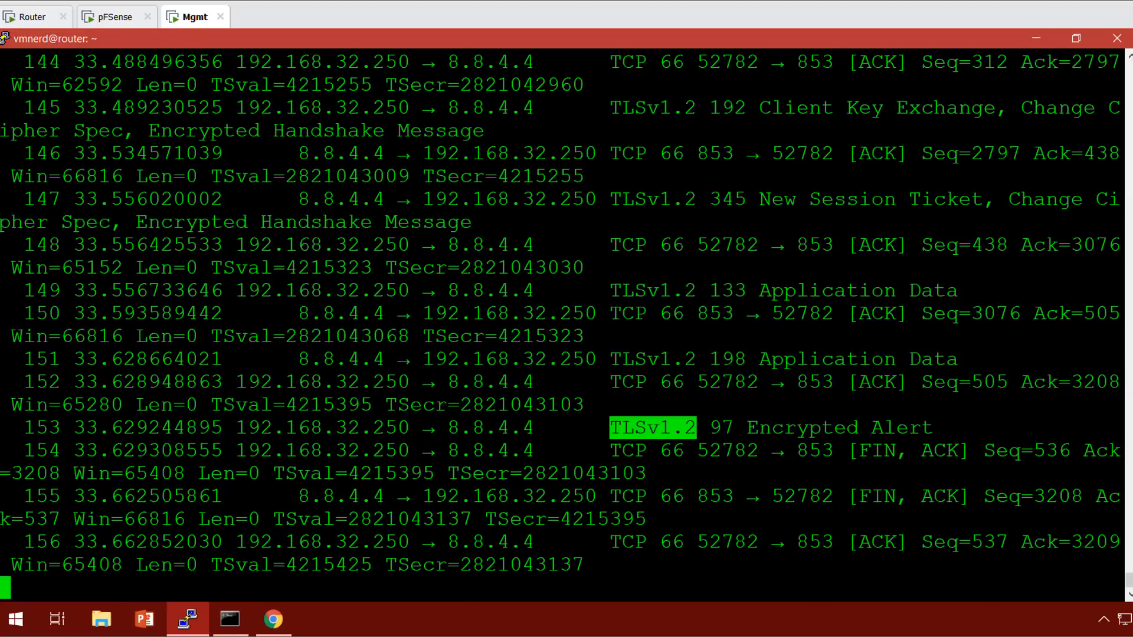
Highlight 192.168.32.250's address pair on packet 148 and TLSv1.2 on packet 149.
left_click_drag(236, 245, 448, 244)
left_click(534, 244)
left_click_drag(224, 244, 620, 245)
left_click_drag(609, 290, 709, 290)
left_click(710, 291)
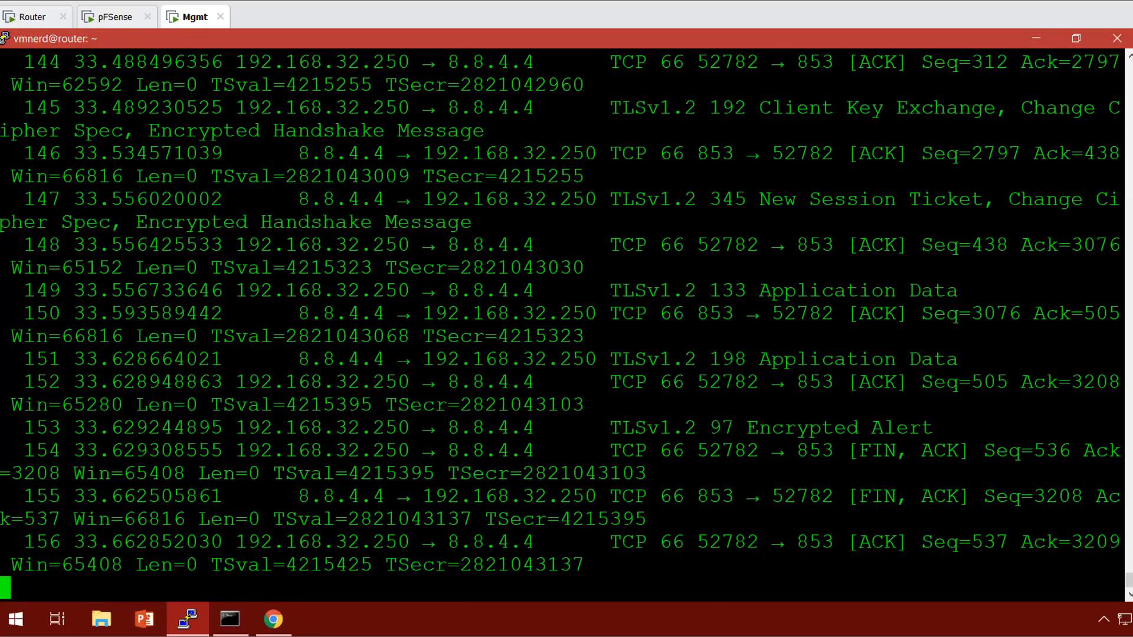
Review earlier packets 131–143, then stop the tshark capture.
key("shift+Page_Up")
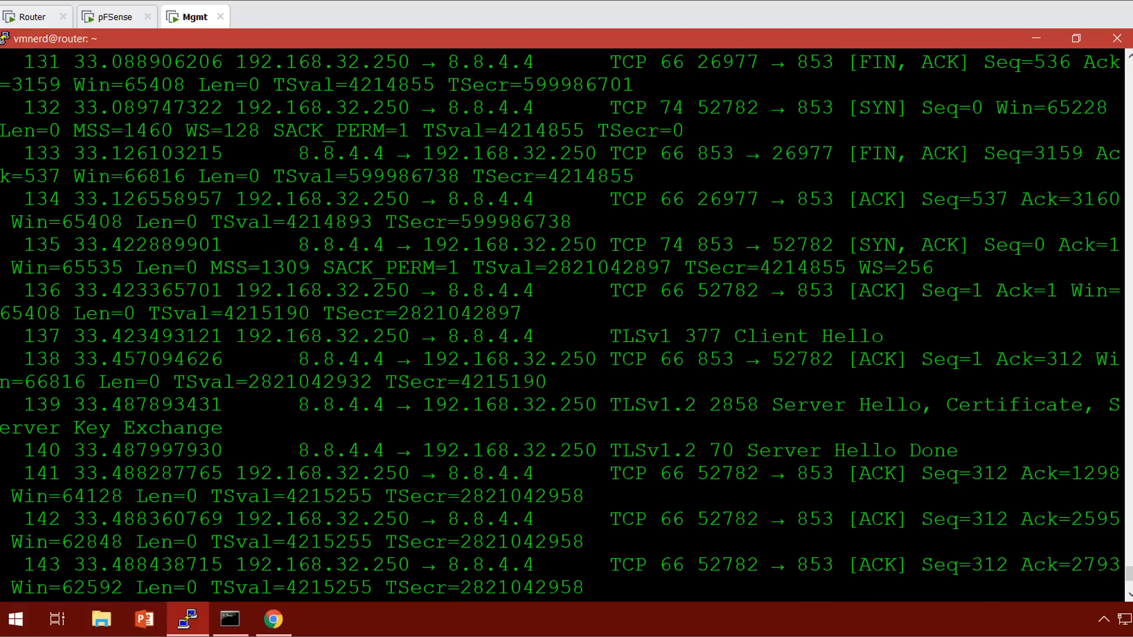
scroll(513, 255, "up", 4)
scroll(513, 255, "down", 4)
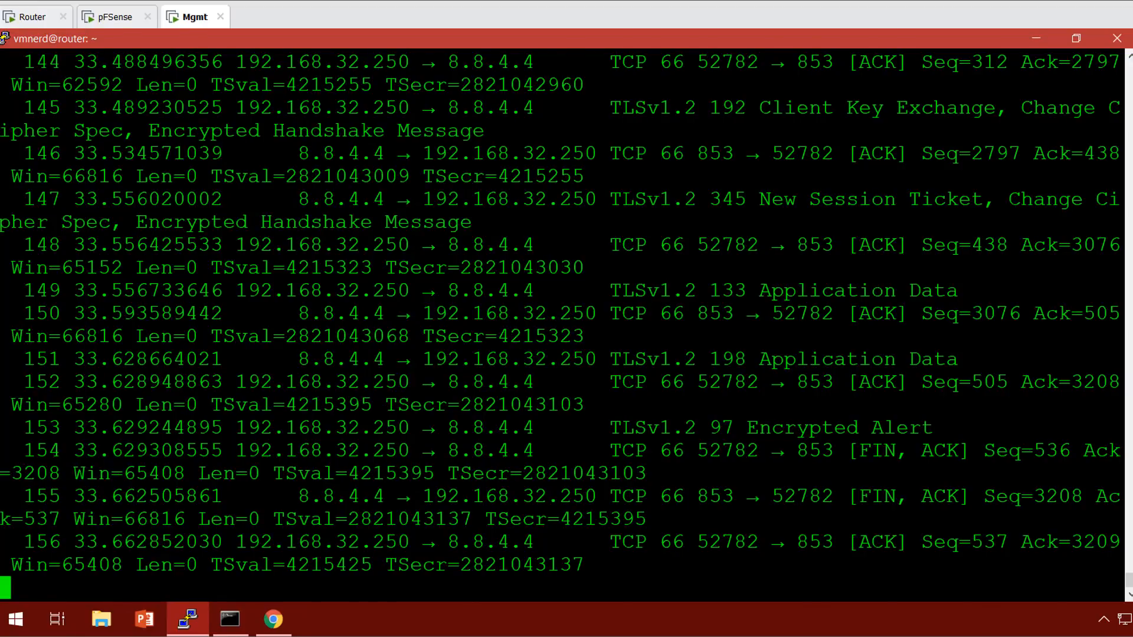
key("ctrl+c")
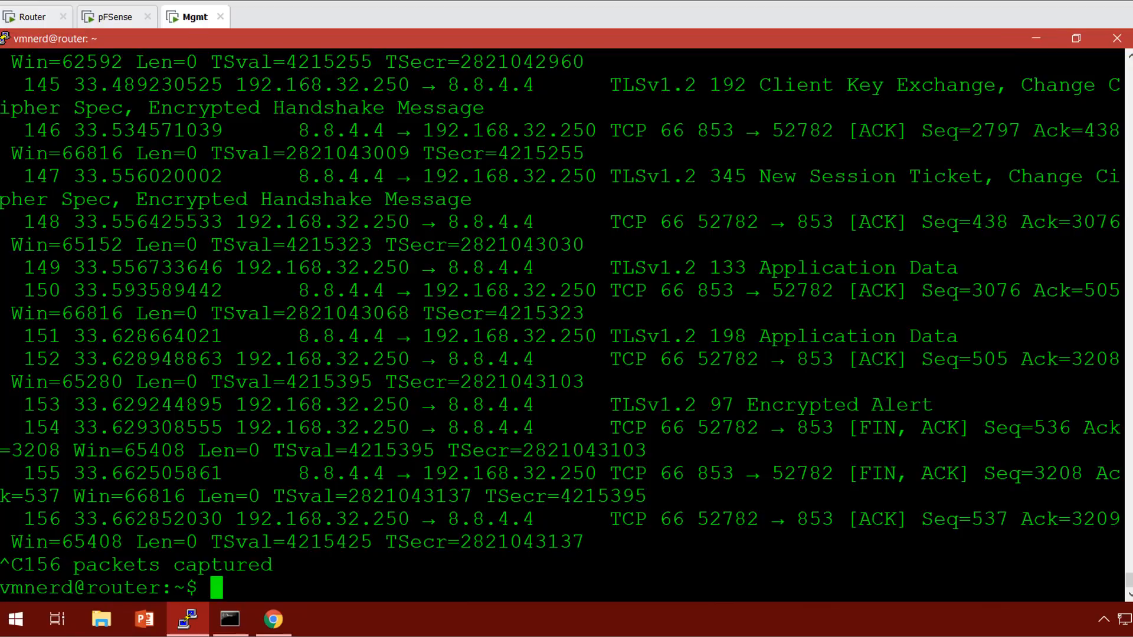
Restart the tshark capture on ens33 in the router terminal.
left_click(1036, 37)
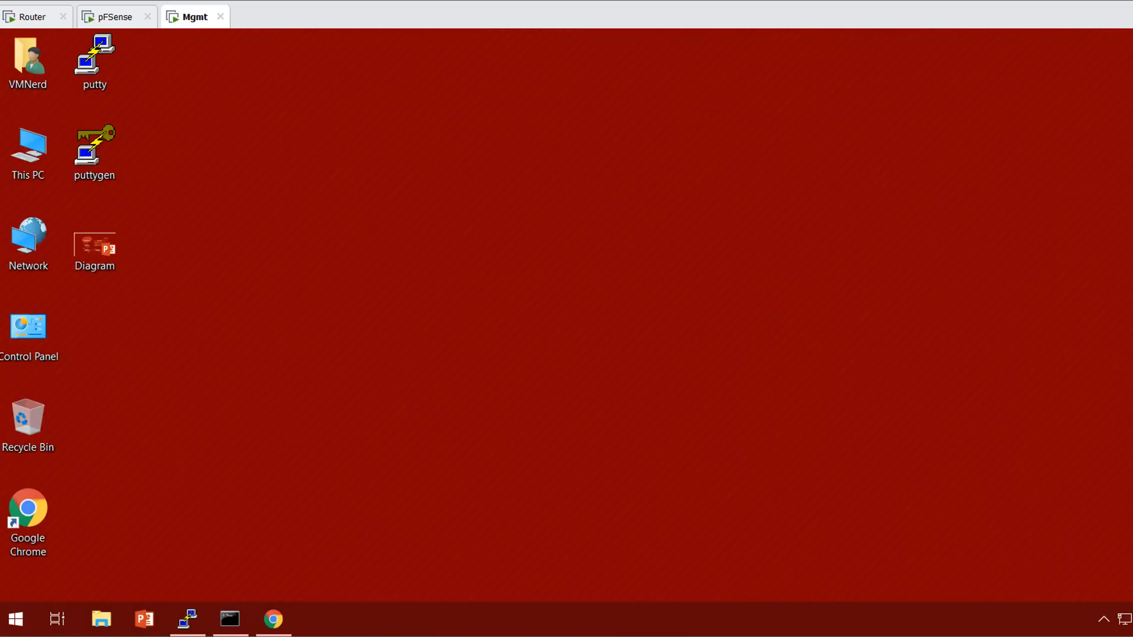
mouse_move(188, 619)
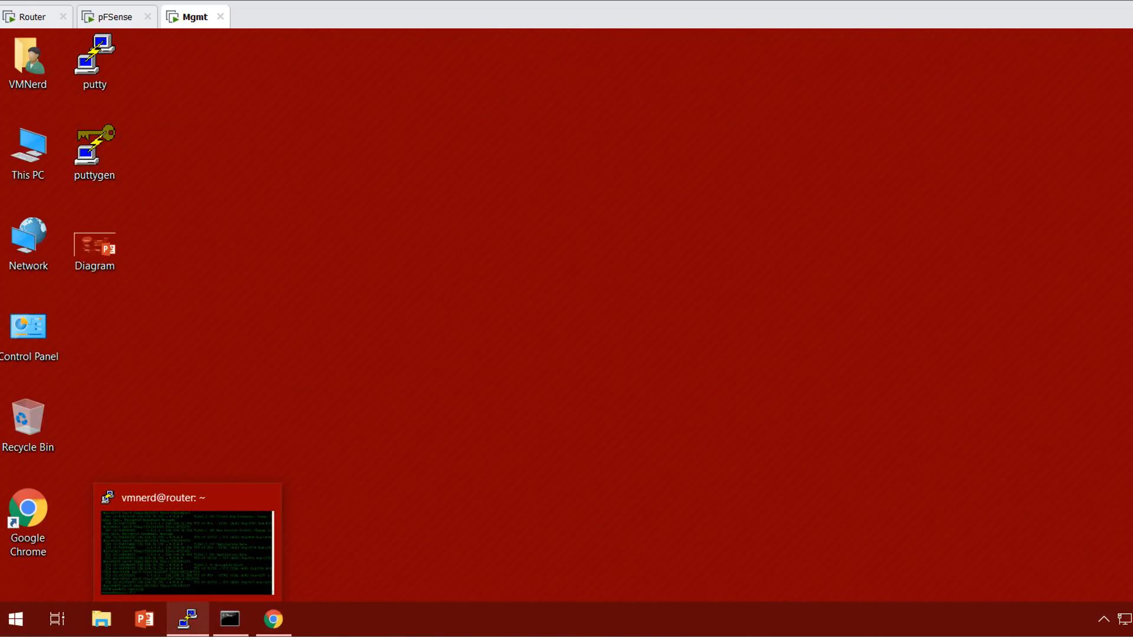
left_click(187, 552)
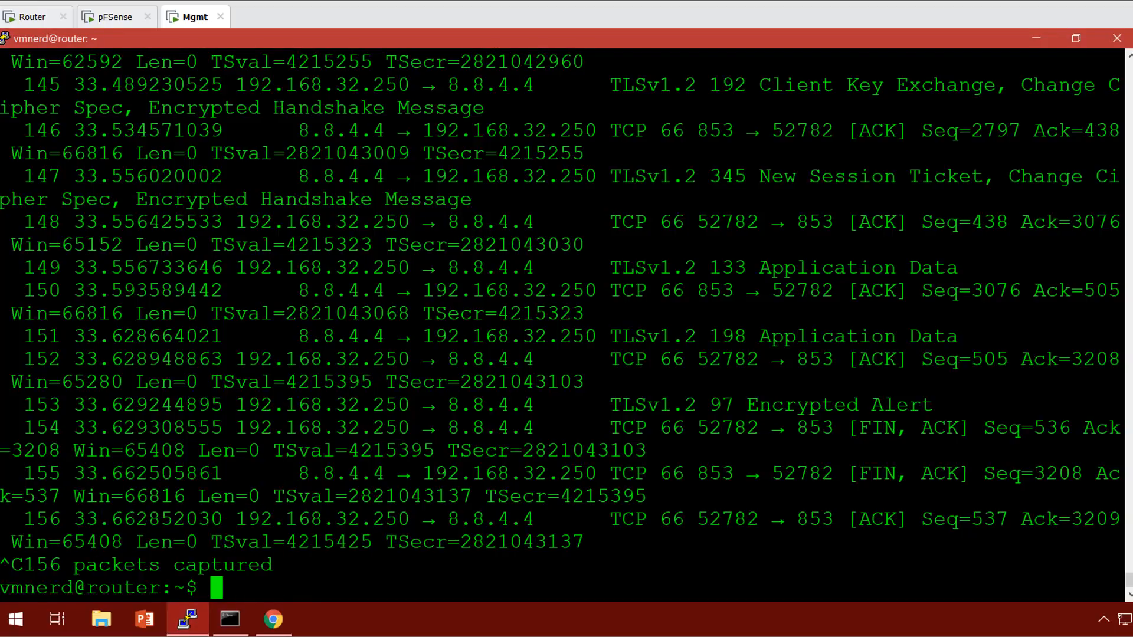
key("Up")
key("Return")
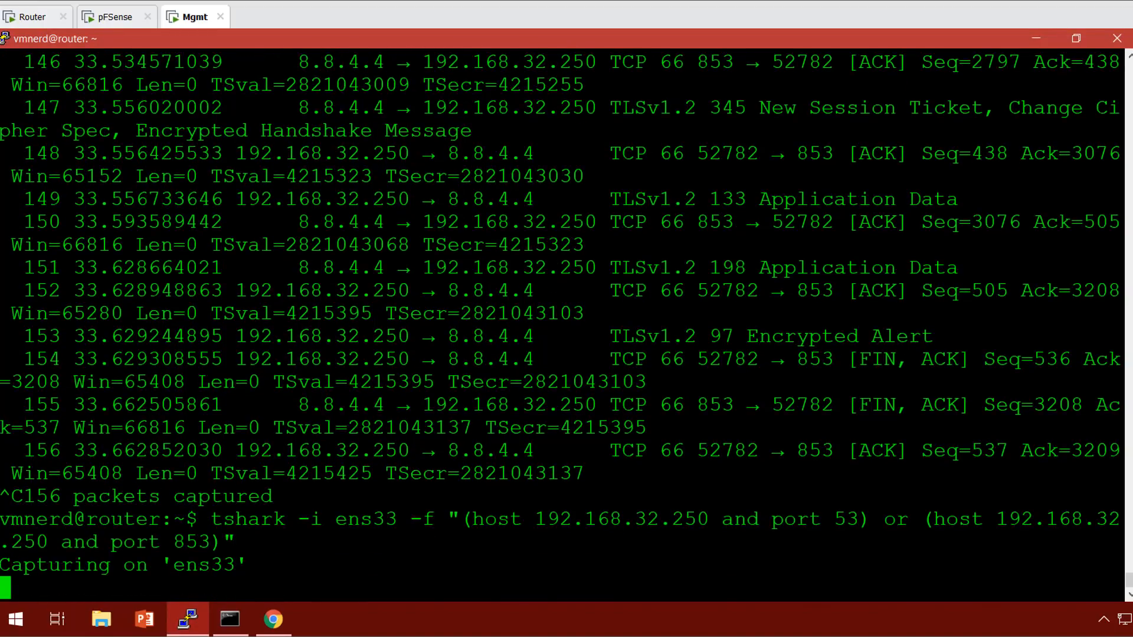
Shrink the nslookup console and switch its server to 8.8.8.8.
left_click(230, 619)
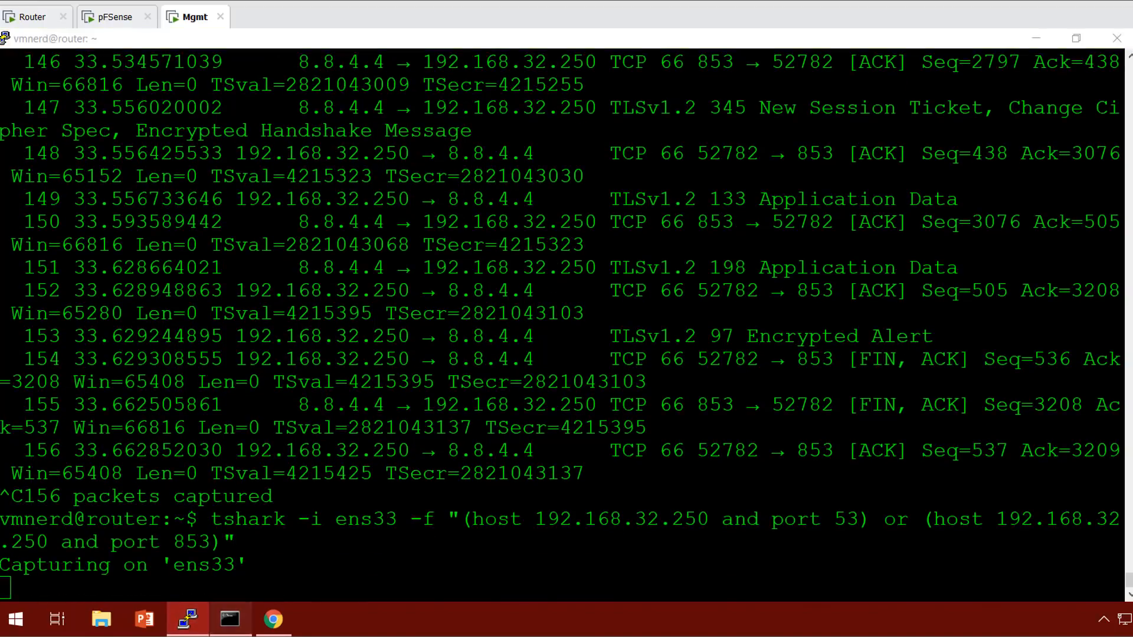
key("super+Down")
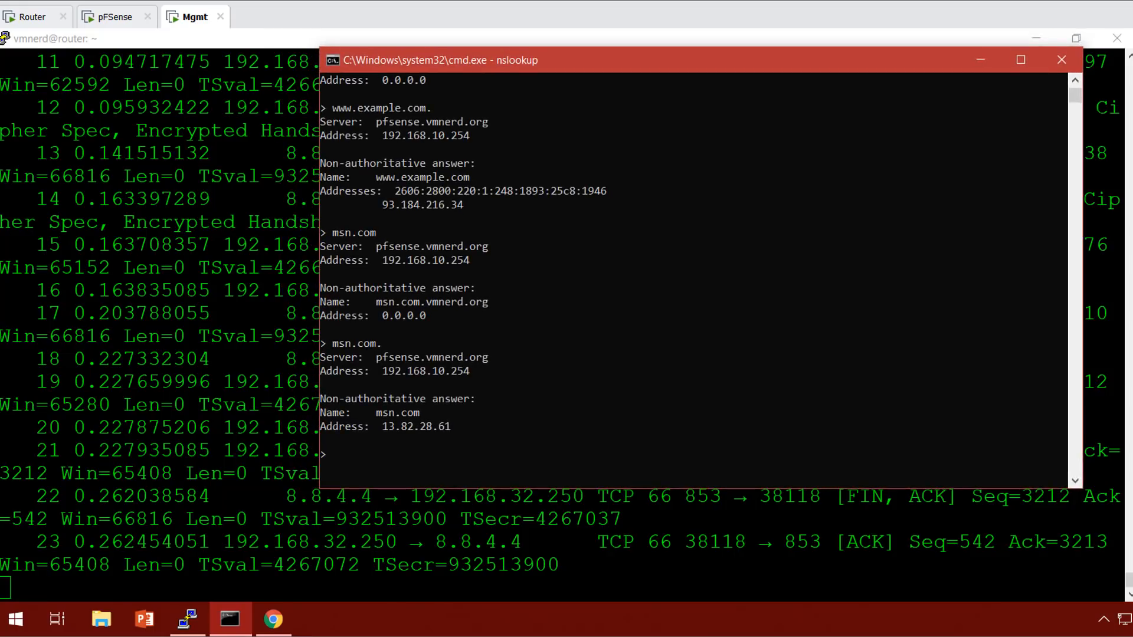
left_click_drag(480, 48, 558, 56)
type("server 8.8.8.8")
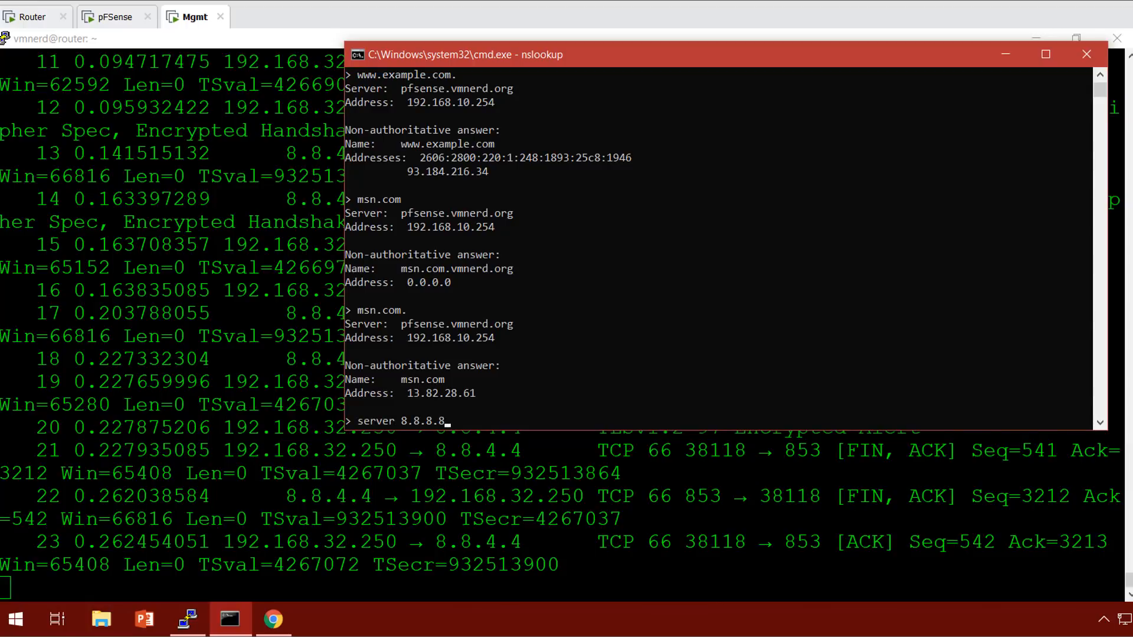
key("Return")
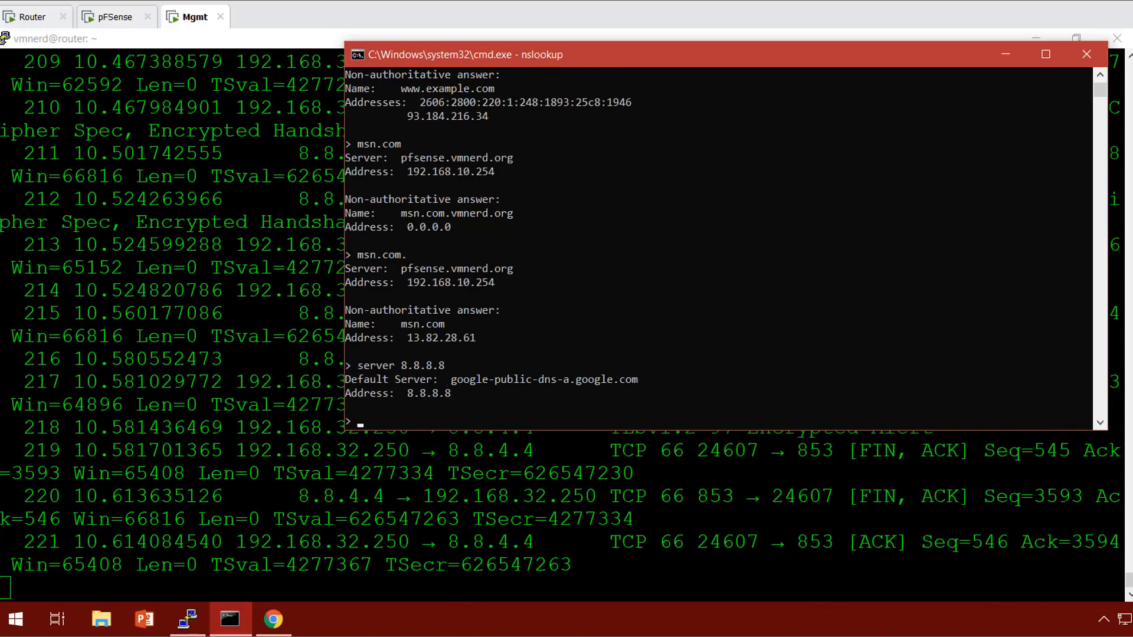
Look up yahoo.com and yahoo.com. via 8.8.8.8, then minimize the console.
type("yahoo.com")
key("Return")
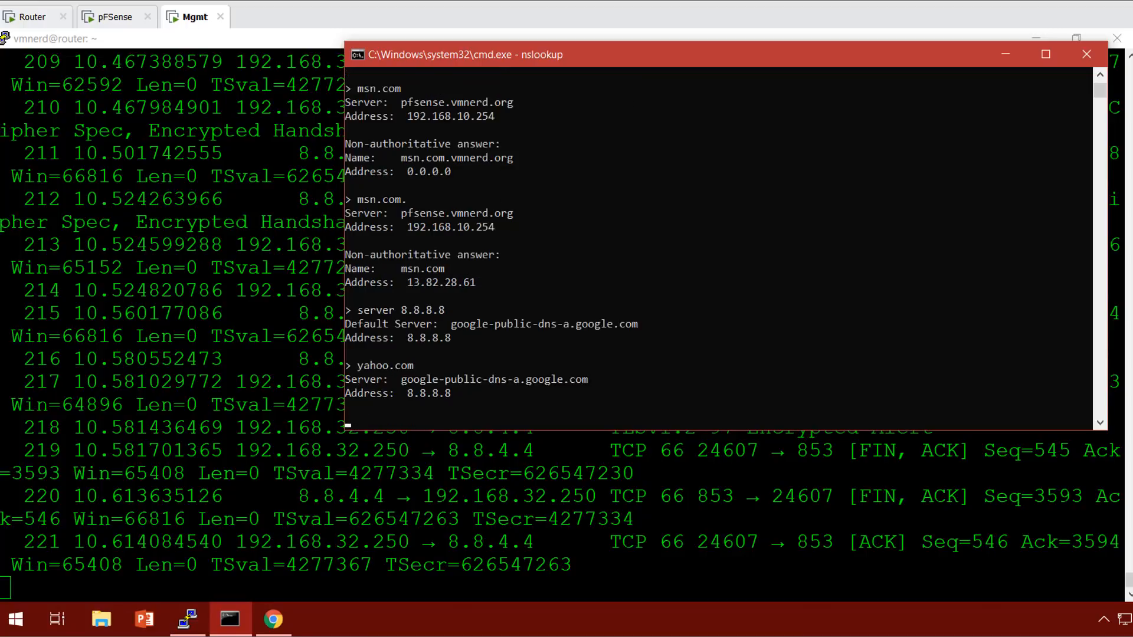
type("yahoo.com.")
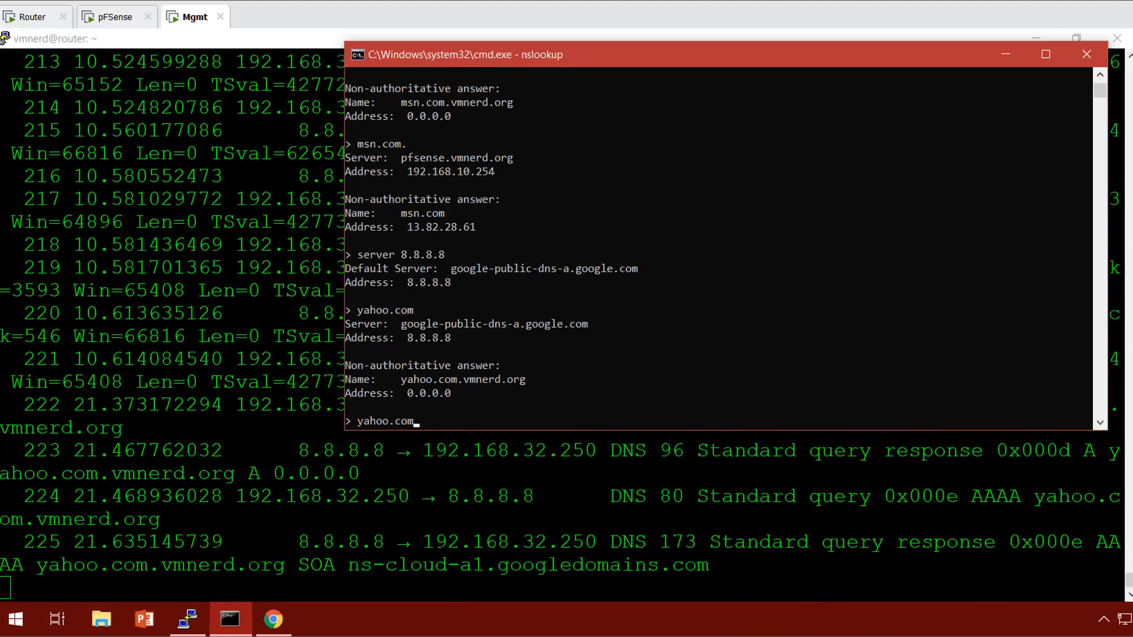
key("Return")
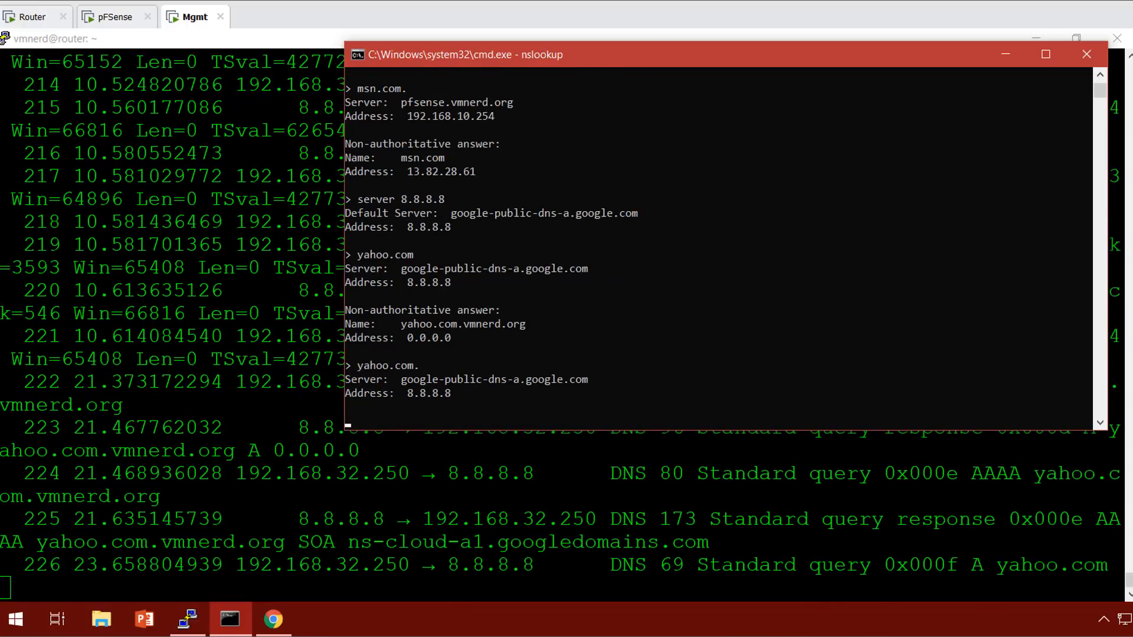
left_click_drag(884, 57, 754, 80)
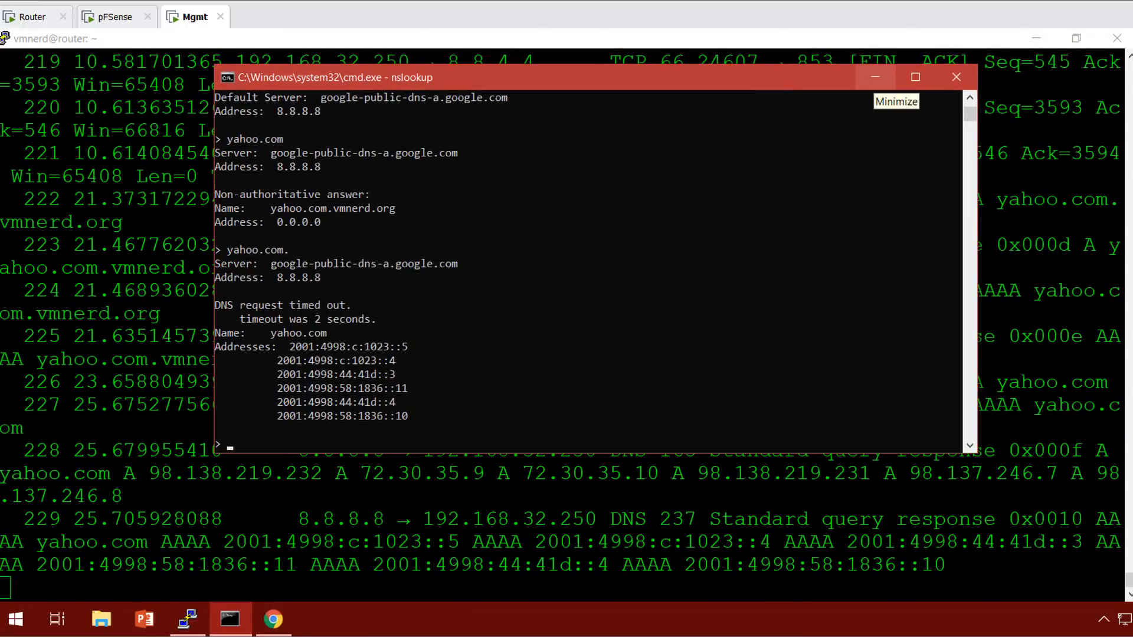
left_click(875, 78)
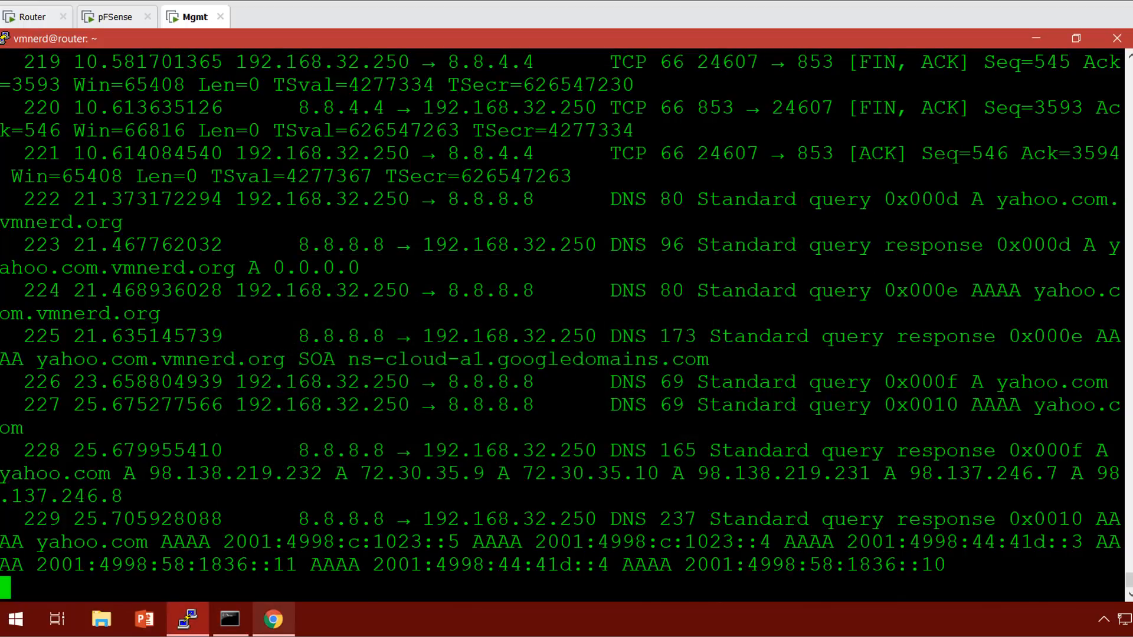
Stop the router capture at 419 packets.
mouse_move(273, 619)
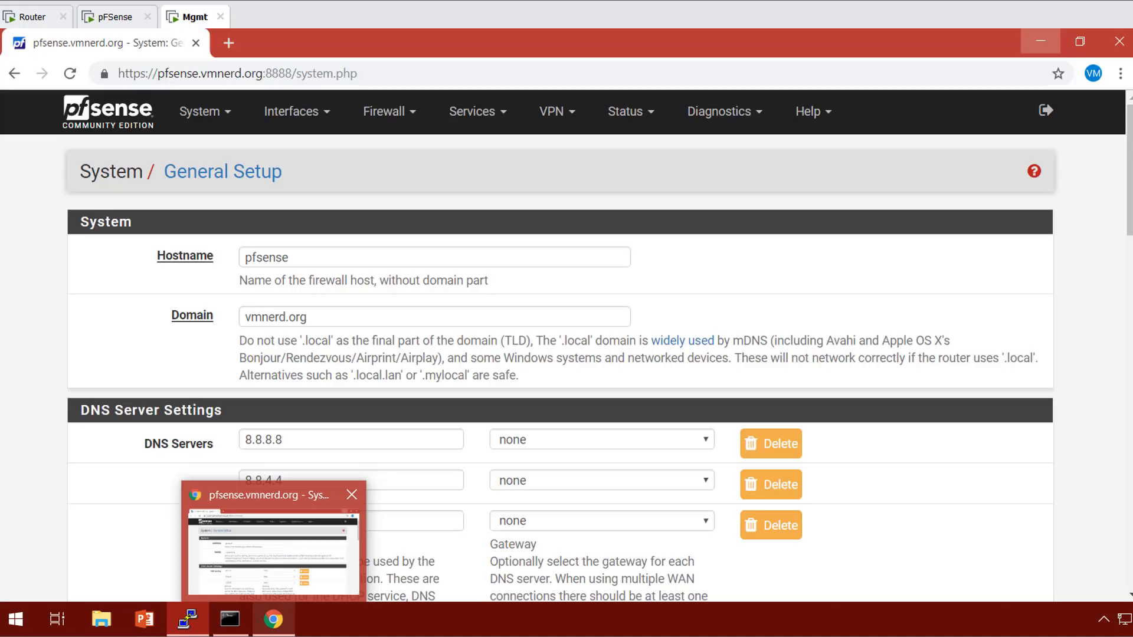
left_click(273, 554)
left_click(188, 620)
key("ctrl+c")
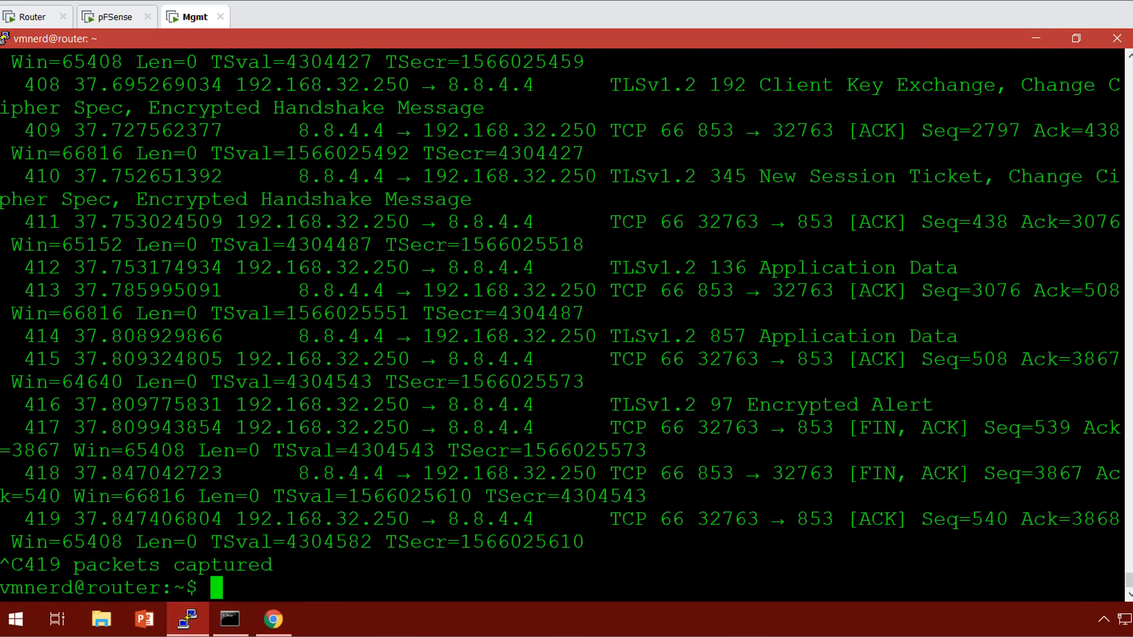
key("Return")
key("Return")
key("Return")
key("Return")
key("Return")
key("Return")
key("Return")
key("Return")
key("Return")
key("Return")
key("Return")
key("Return")
key("Return")
key("Return")
key("Return")
key("Return")
key("Return")
key("Return")
key("Return")
key("Return")
key("Return")
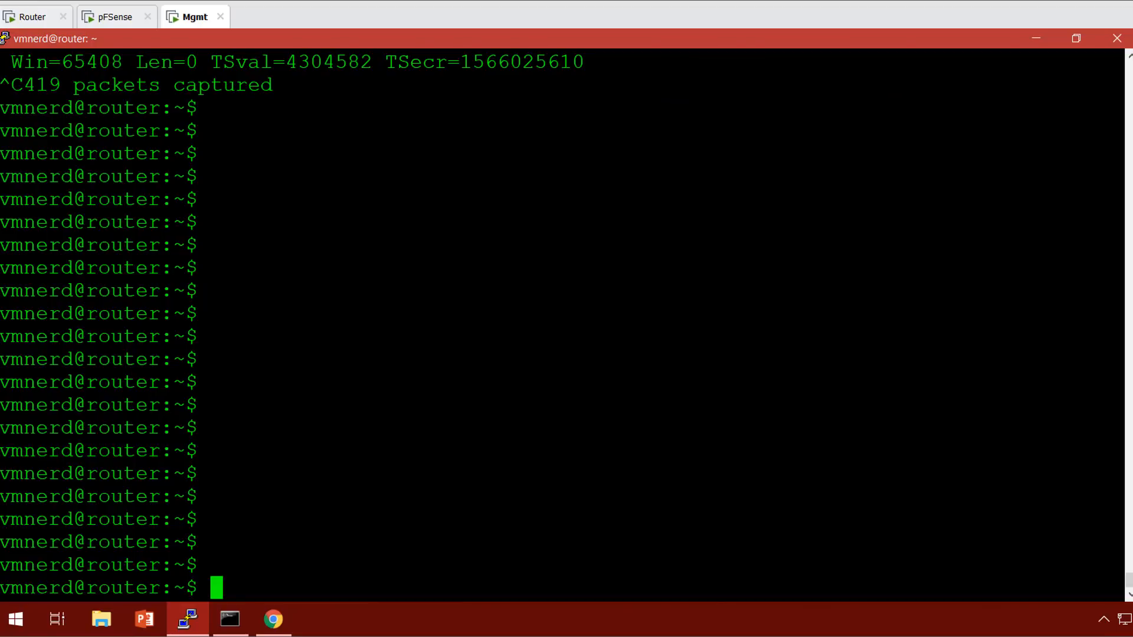
Go to pfSense's Firewall > NAT Port Forward page, which has no rules yet.
key("alt+Tab")
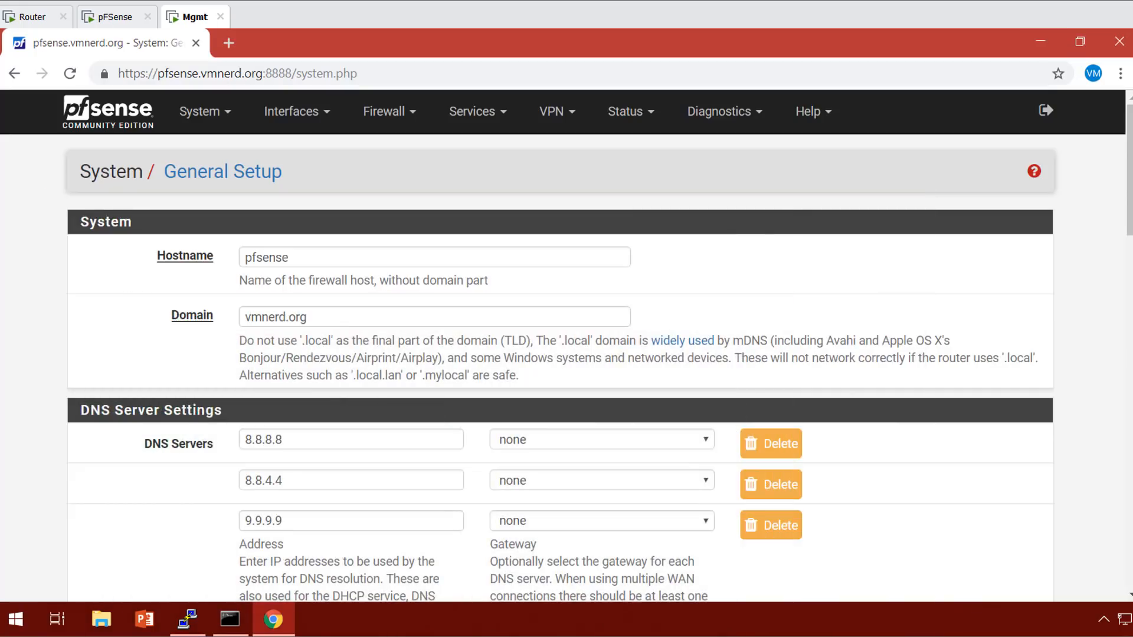
left_click(472, 111)
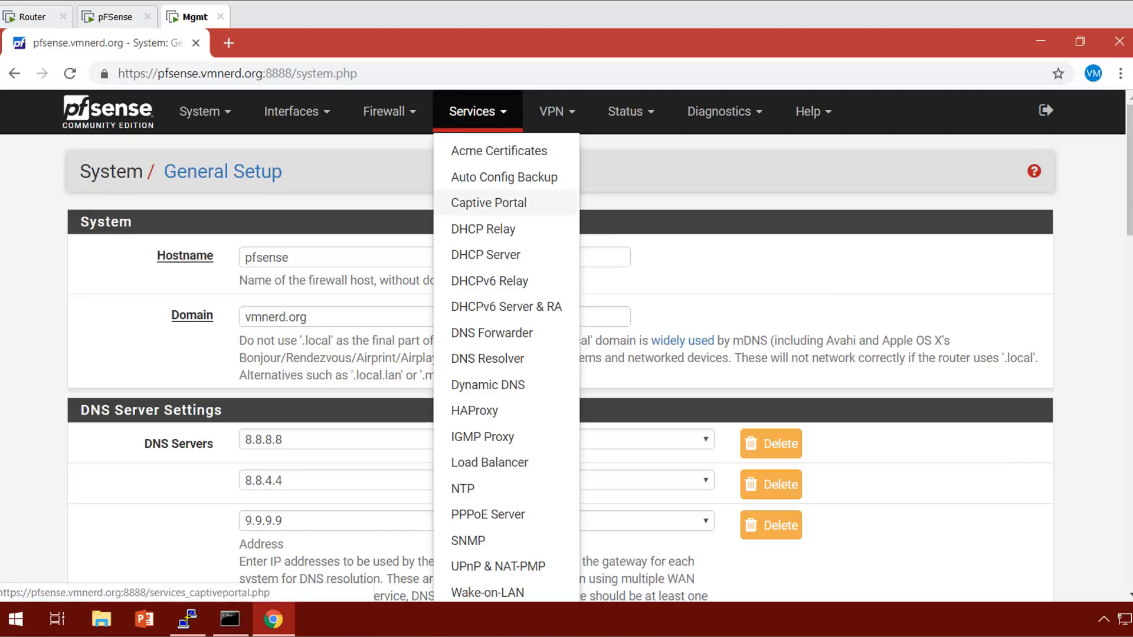
left_click(487, 359)
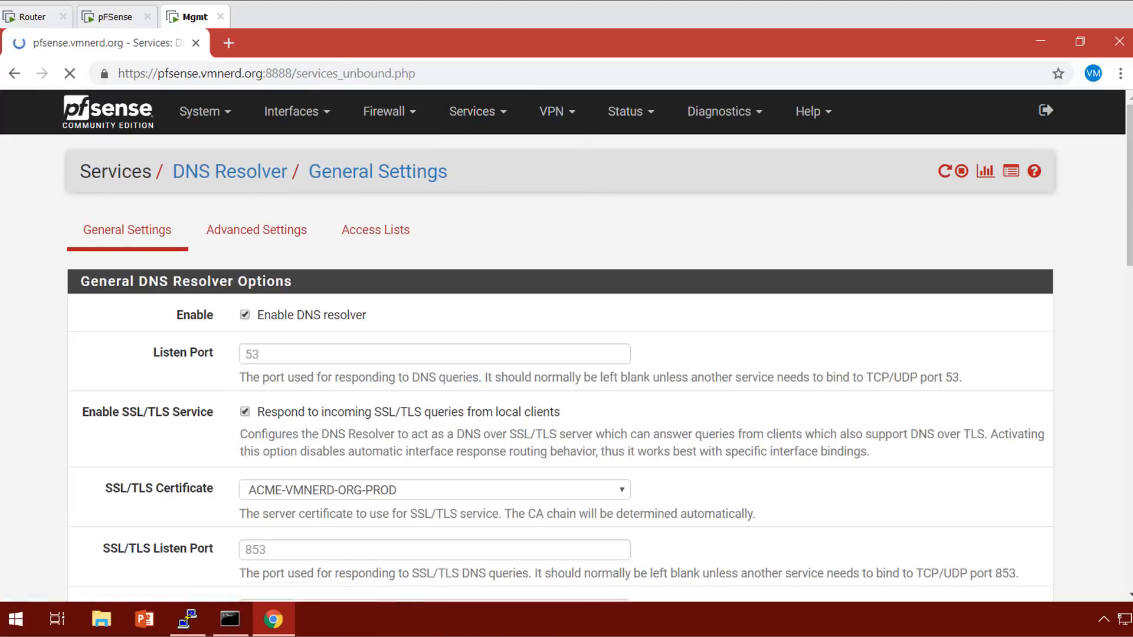
left_click(384, 111)
left_click(378, 177)
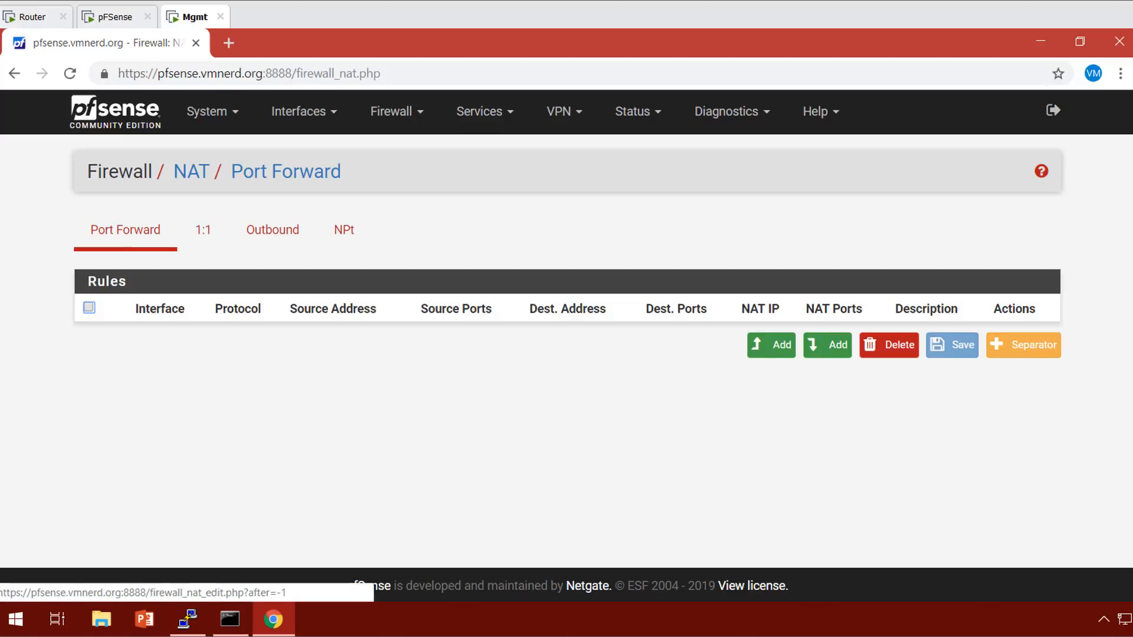
Start a new LAN port forward with inverted destination and destination port DNS.
left_click(823, 347)
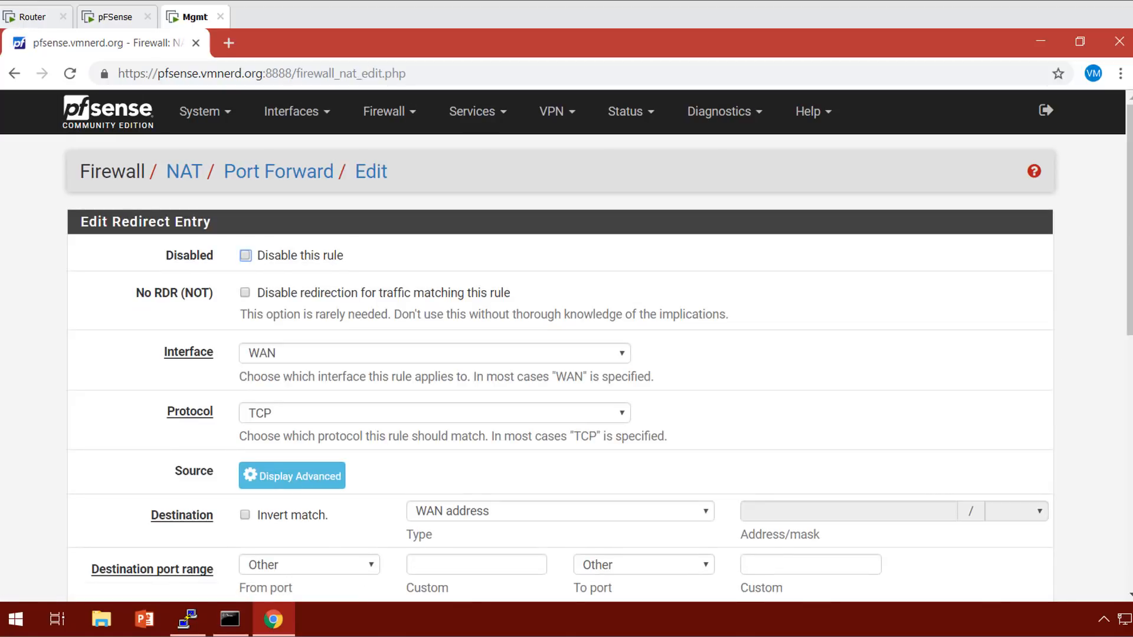
scroll(566, 366, "down", 3)
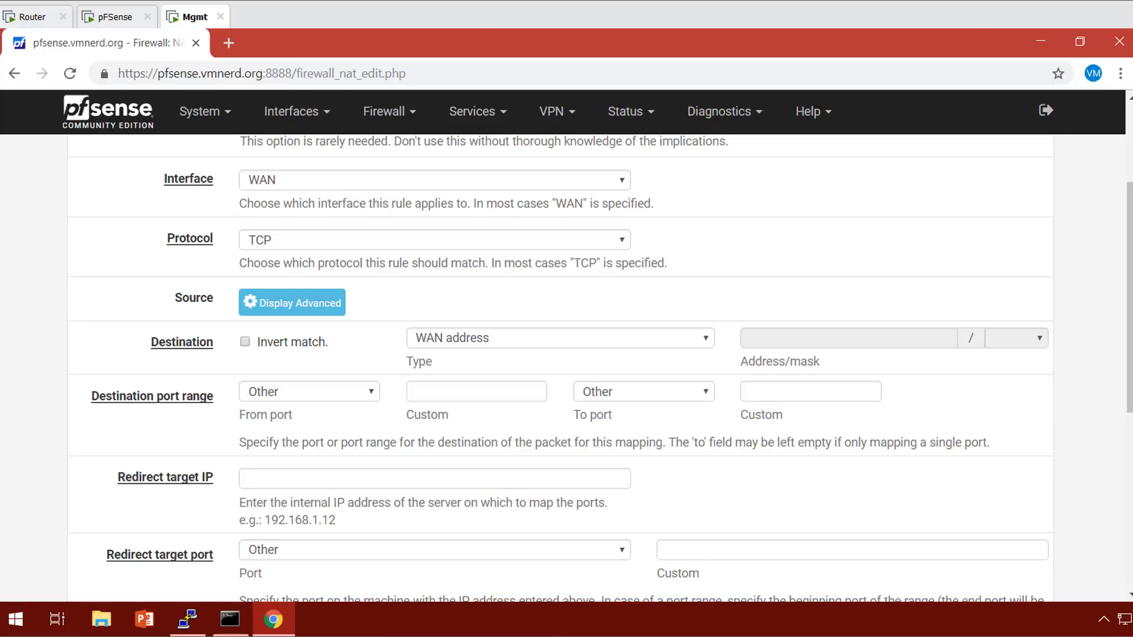
left_click(435, 180)
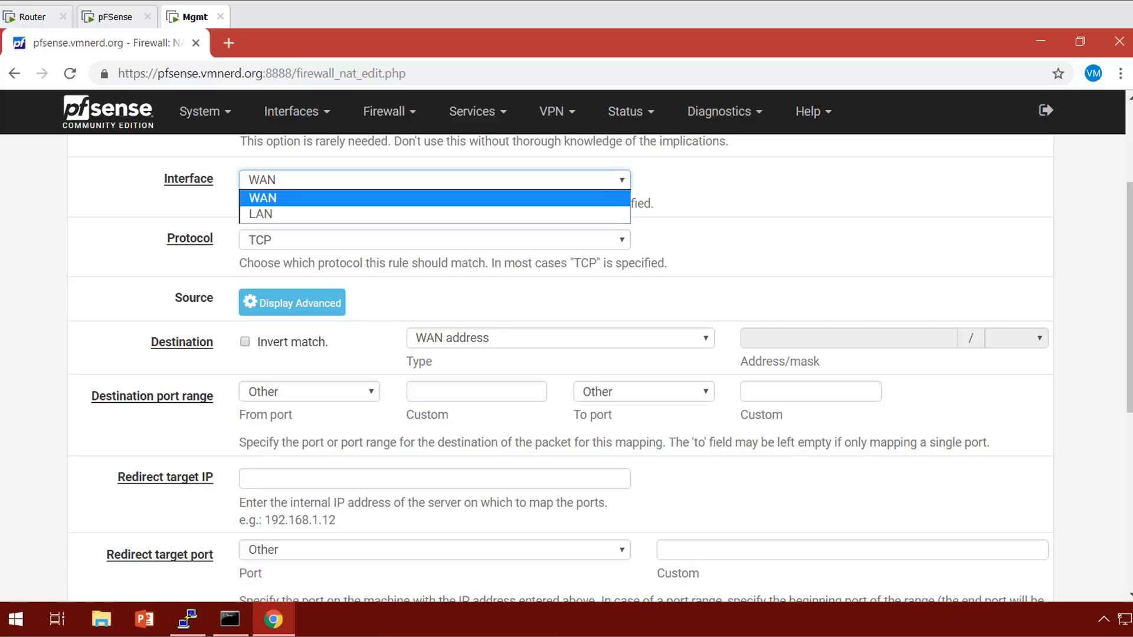
left_click(435, 215)
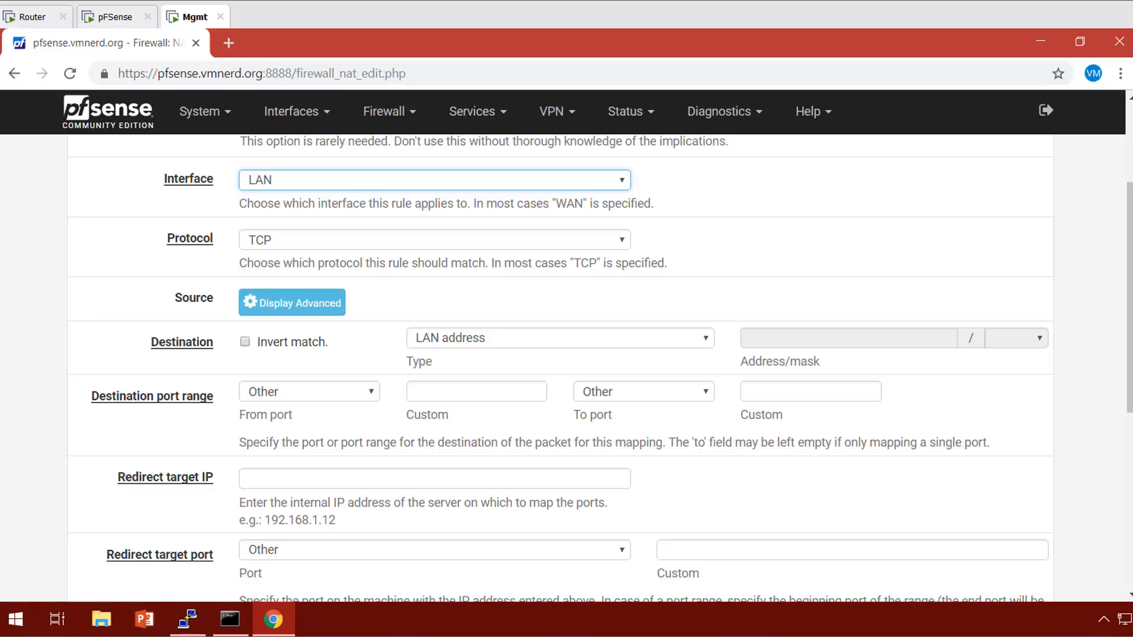
left_click(245, 342)
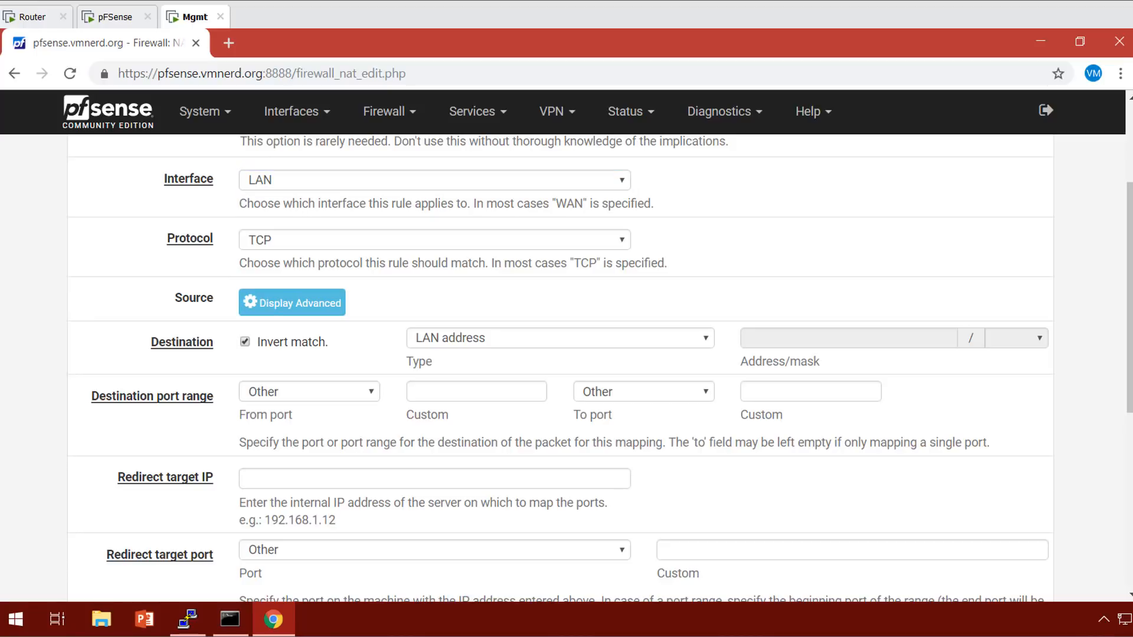
left_click(309, 392)
key("Up")
key("Return")
scroll(560, 366, "down", 1)
scroll(561, 366, "up", 1)
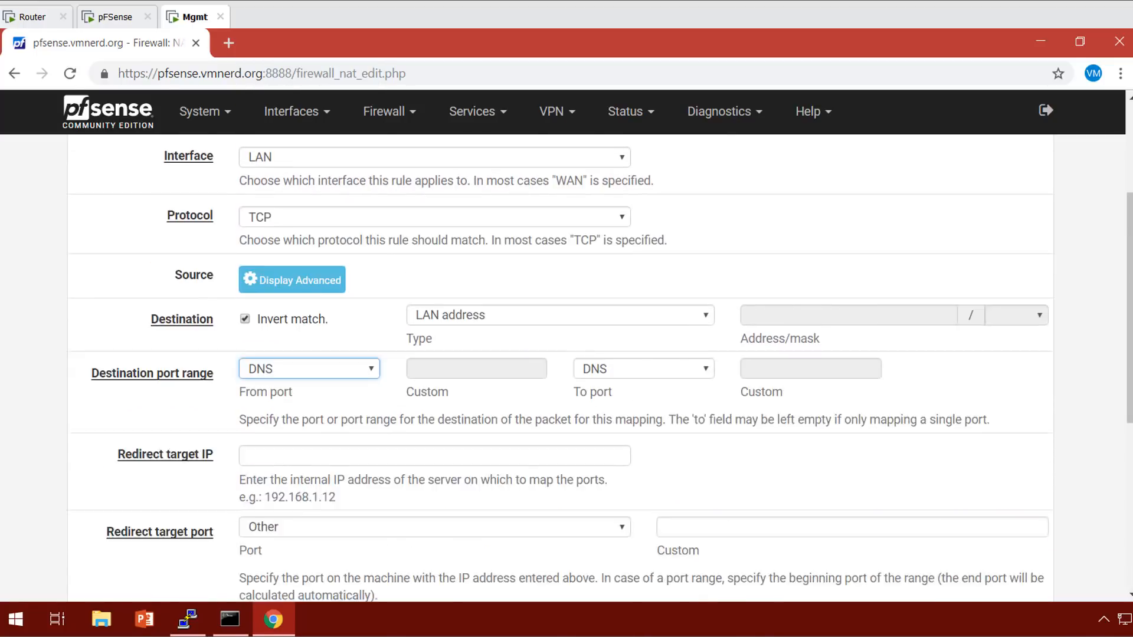
Set protocol TCP/UDP and redirect target 127.0.0.1 on the DNS port.
left_click(435, 240)
key("Return")
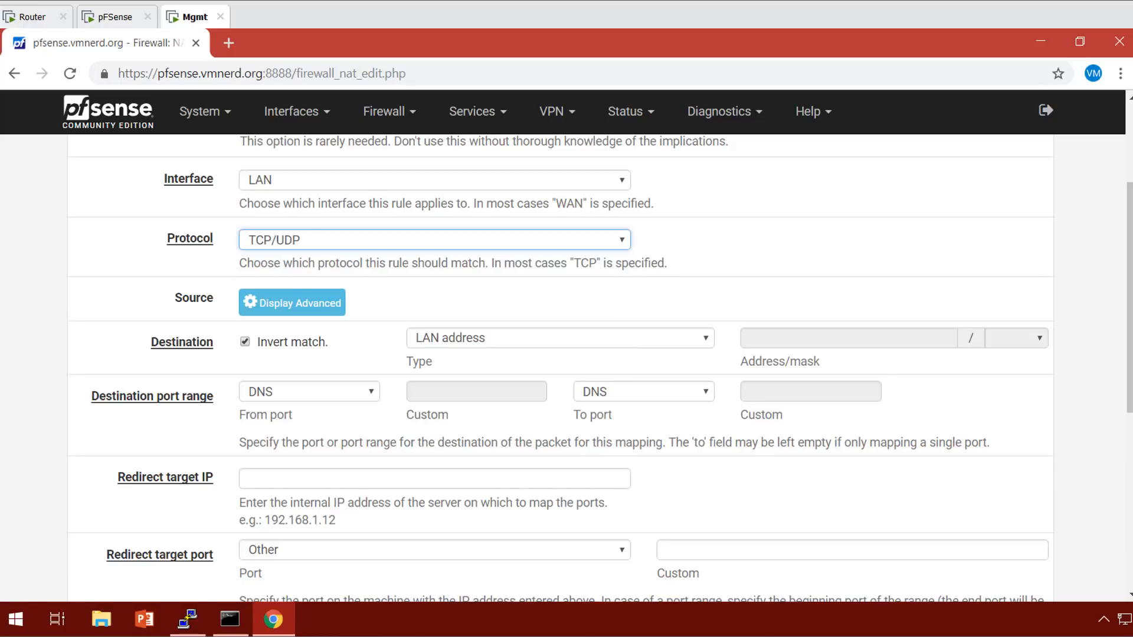
scroll(561, 366, "down", 3)
left_click(434, 305)
type("127.0.0.1")
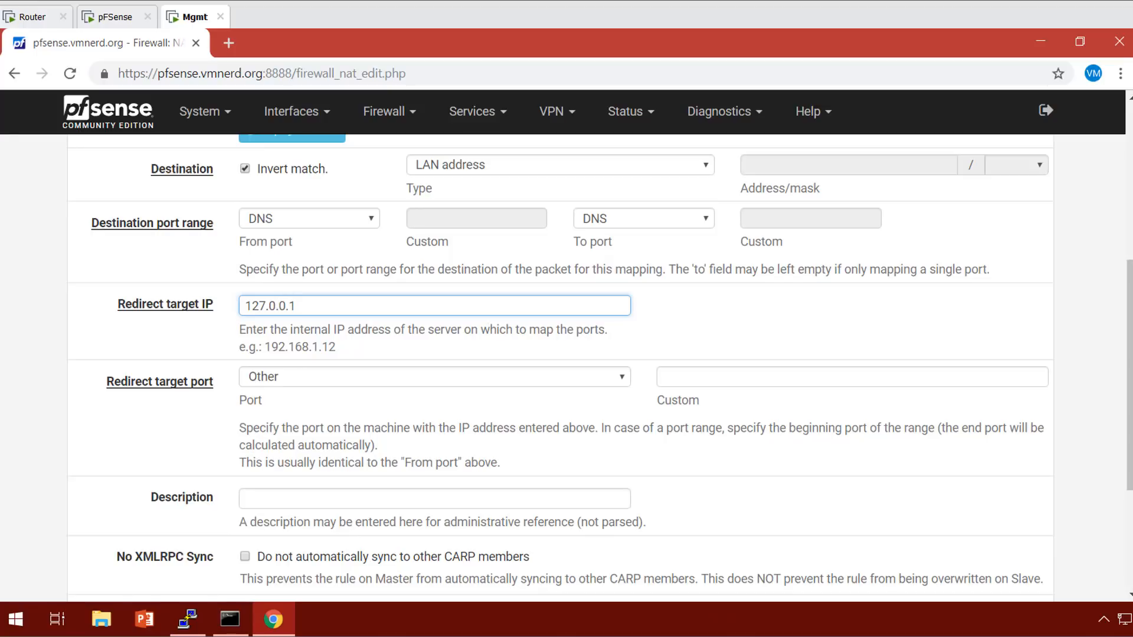
left_click(435, 377)
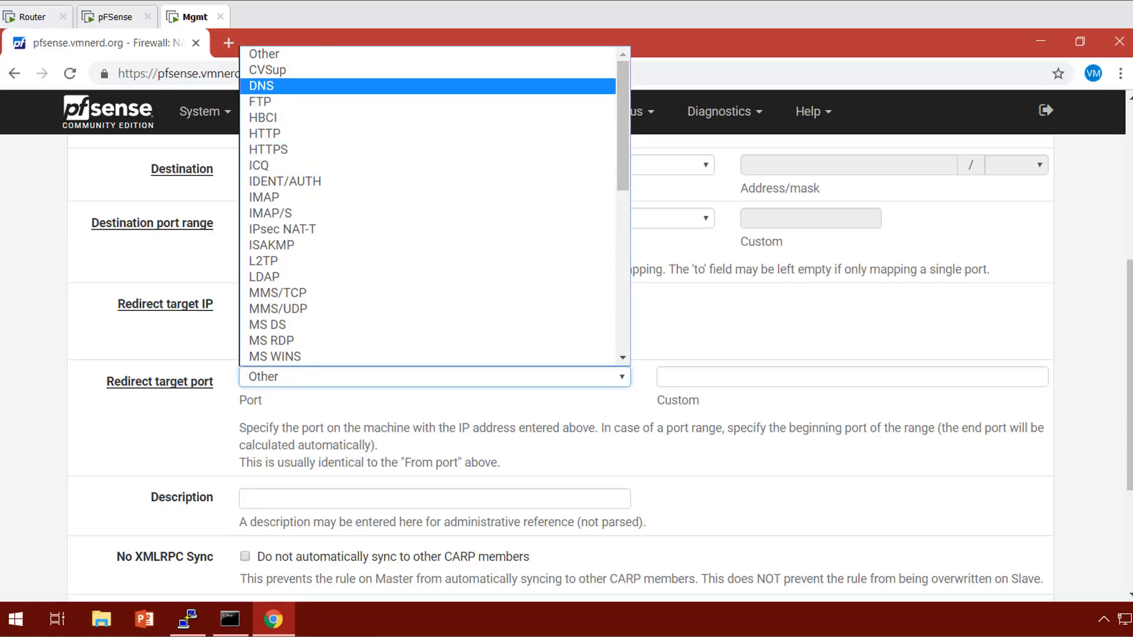
left_click(427, 86)
Save the port forward rule and apply the NAT changes.
scroll(561, 366, "down", 3)
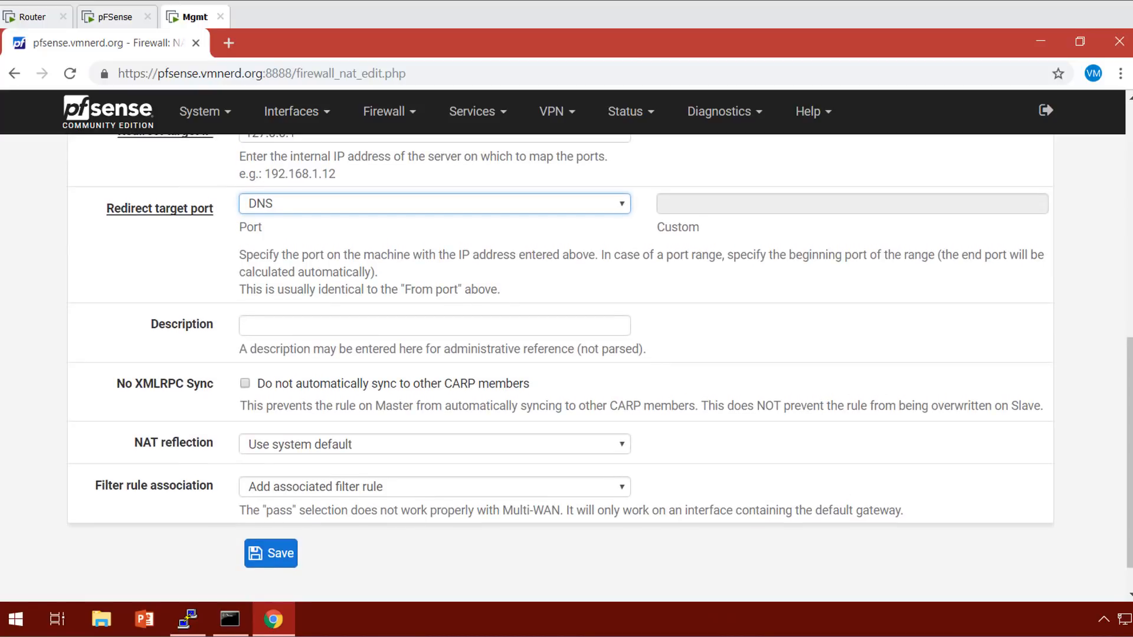
left_click(271, 553)
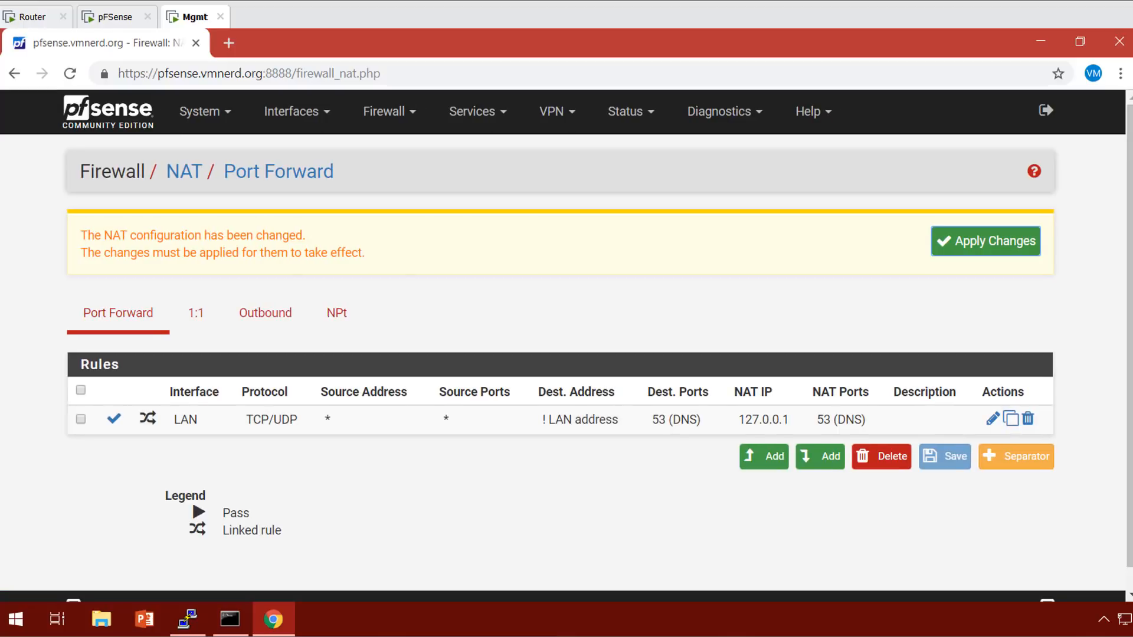
left_click(986, 242)
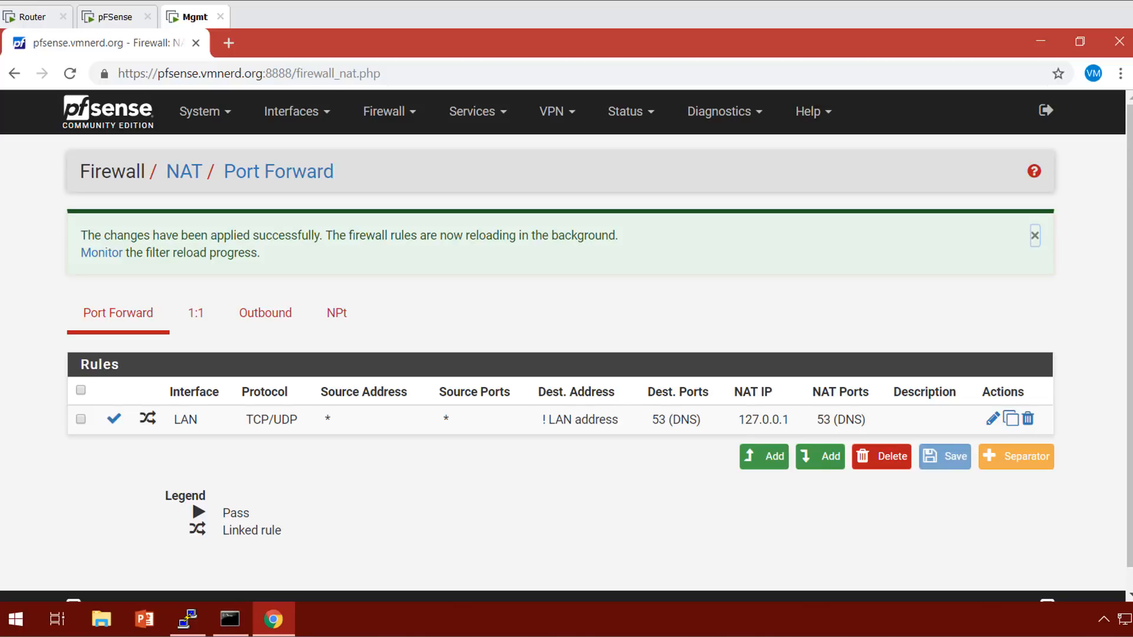
left_click(1035, 236)
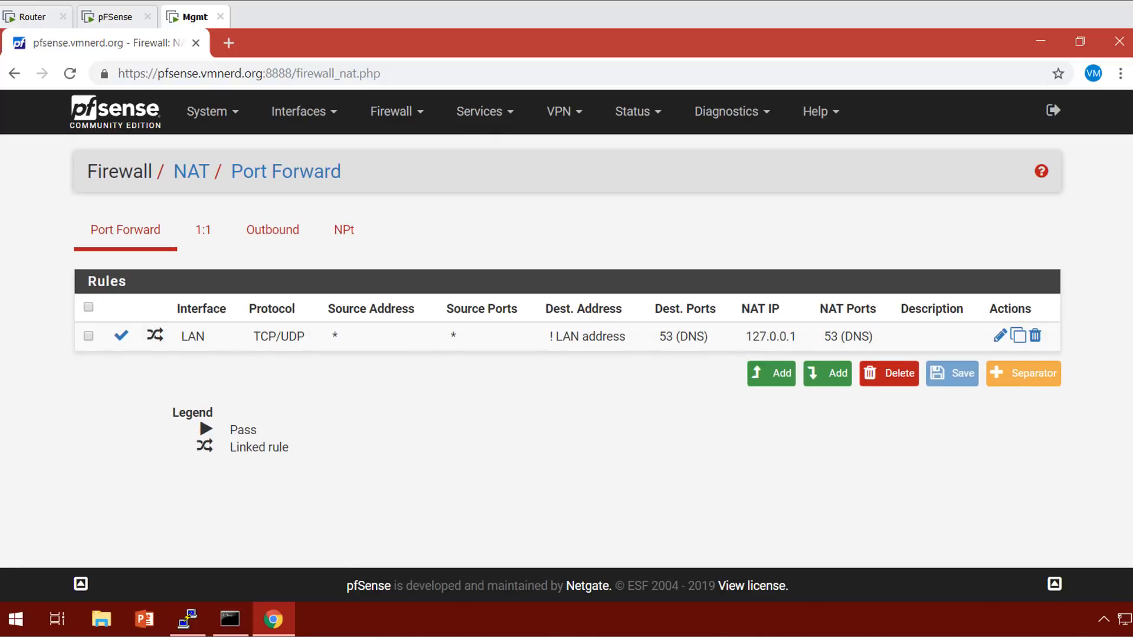
left_click(392, 111)
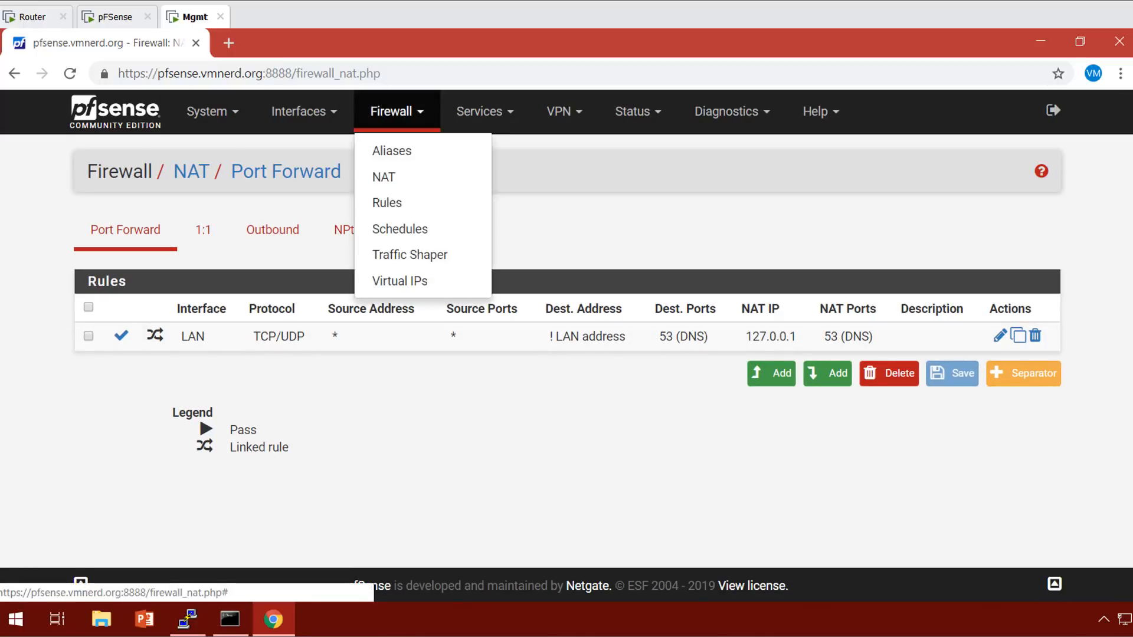
In LAN firewall rules, move the NAT DNS rule above Default allow LAN, save and apply.
left_click(387, 202)
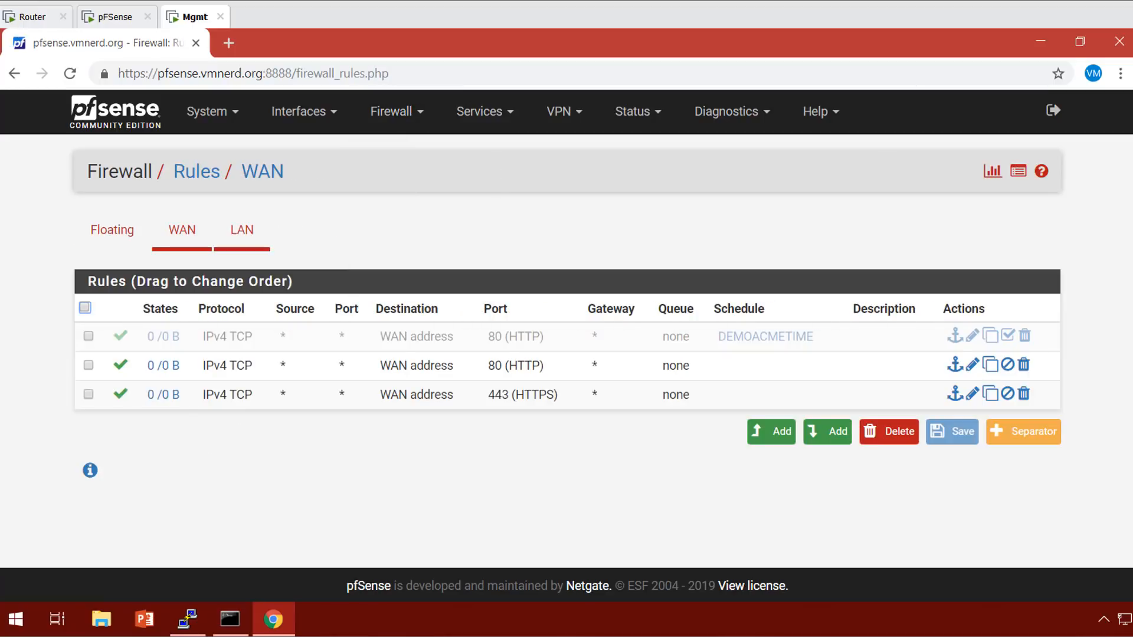
left_click(242, 230)
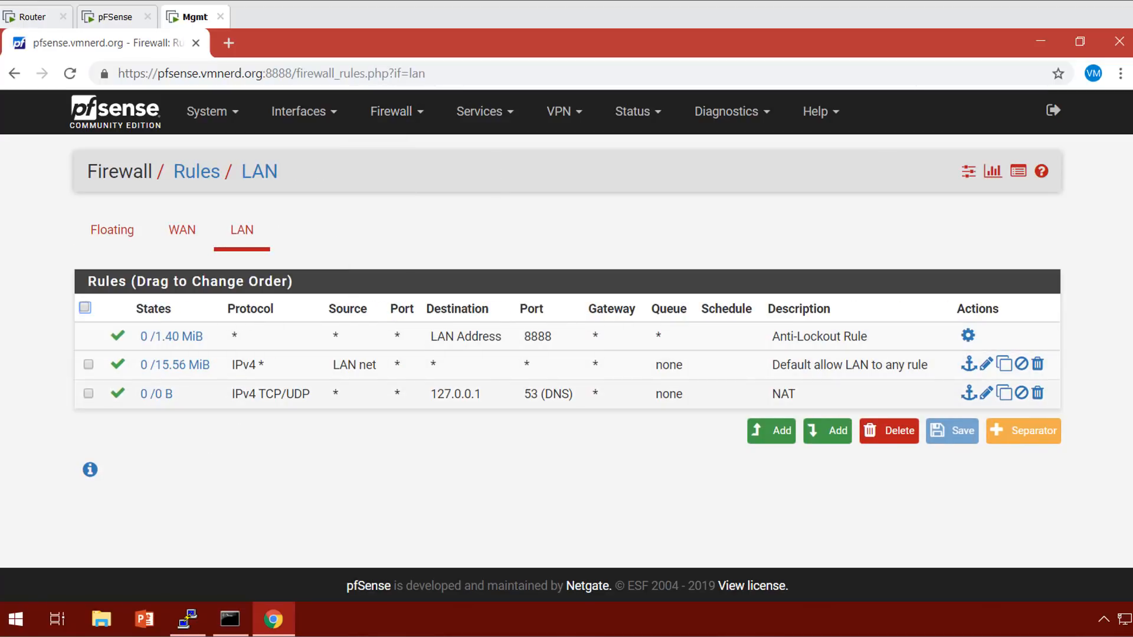
mouse_move(174, 364)
left_click_drag(277, 394, 277, 353)
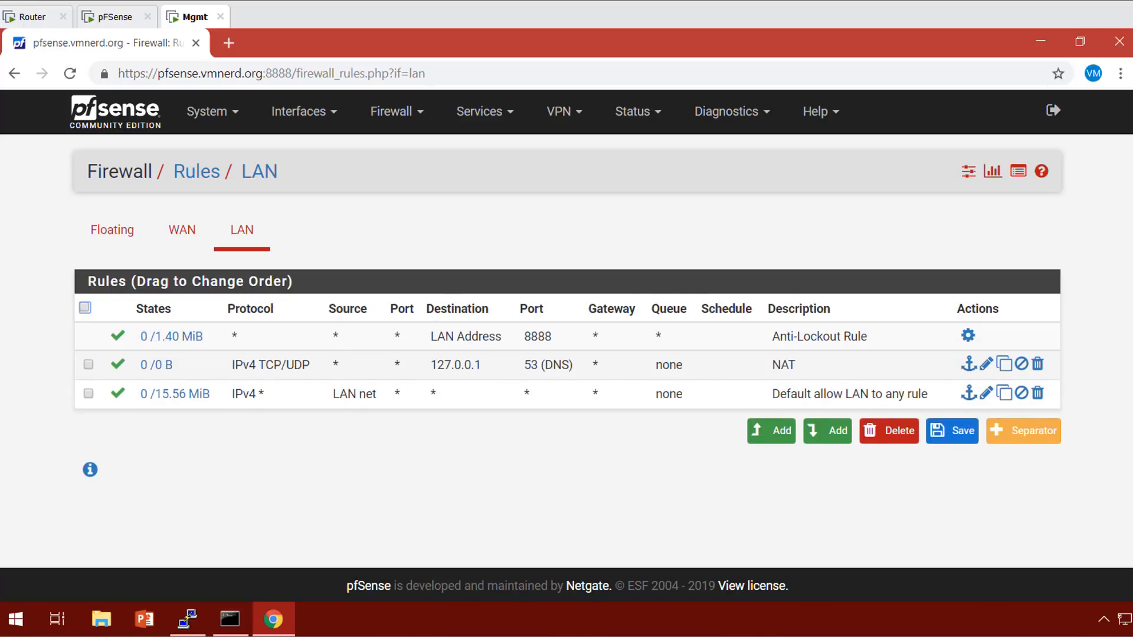
left_click(952, 431)
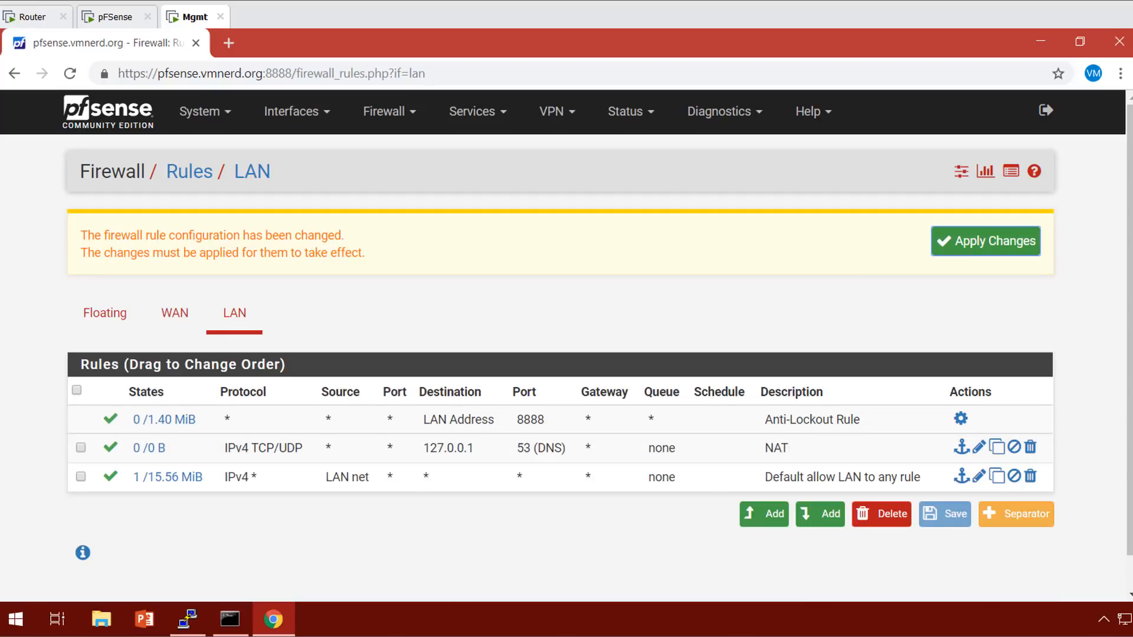
left_click(985, 241)
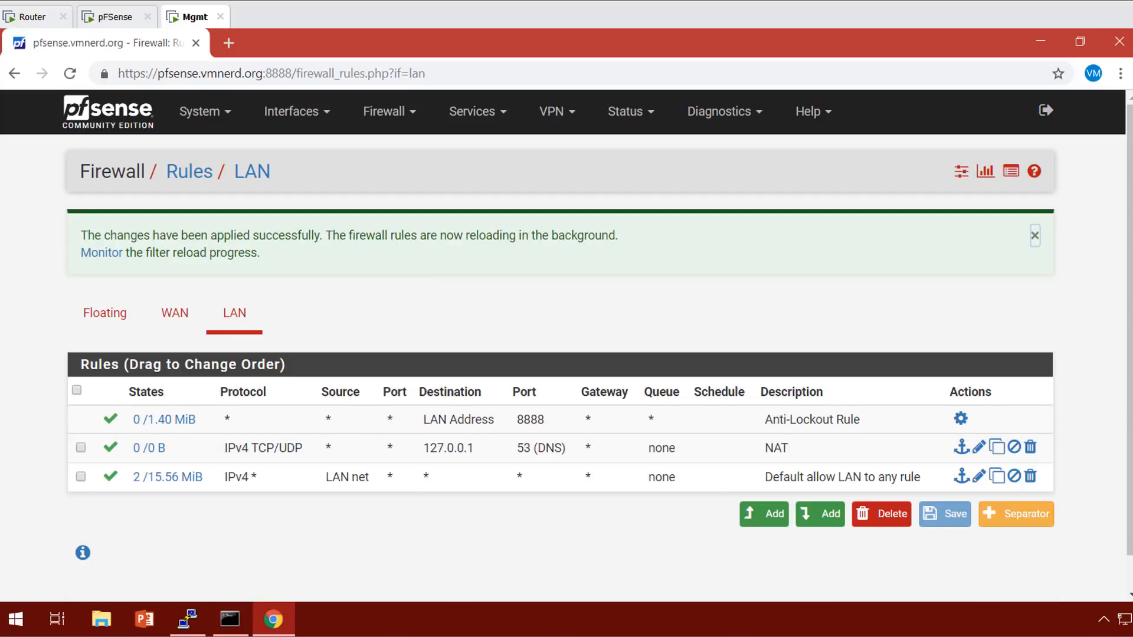
left_click(1035, 235)
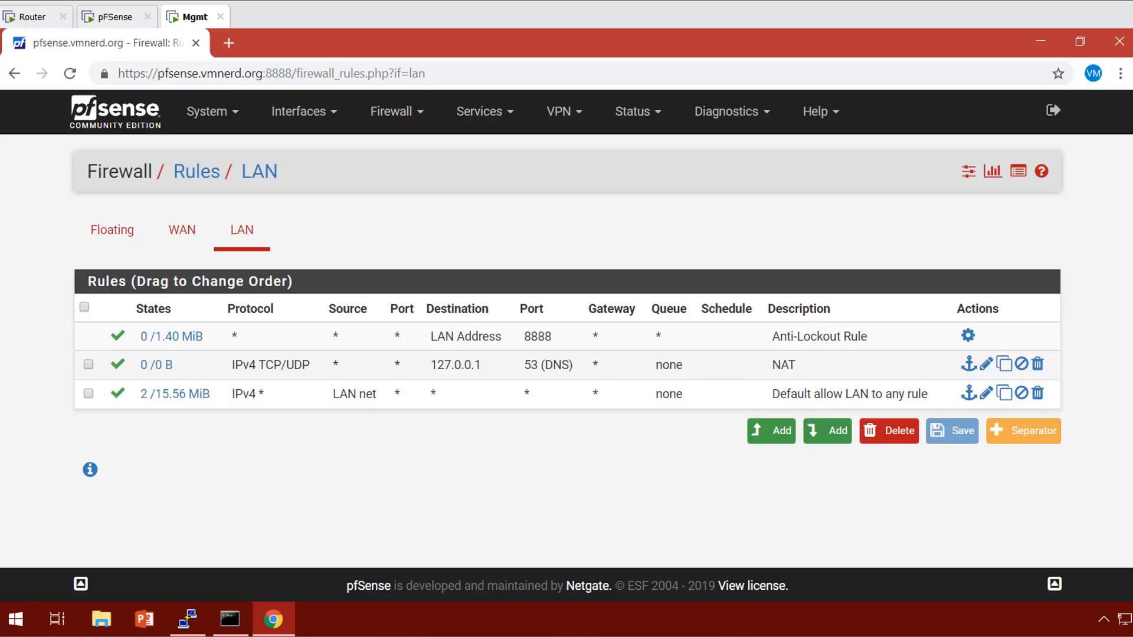
left_click(479, 111)
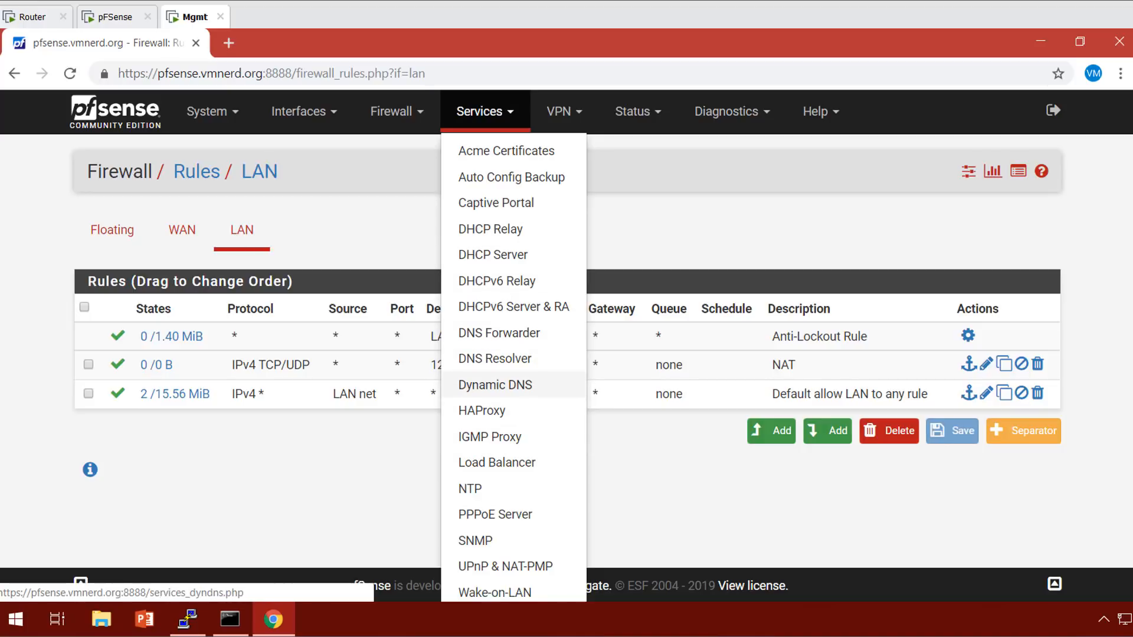
Add a DNS Resolver host override with host www and IP 192.168.10.254.
left_click(495, 358)
scroll(496, 359, "down", 15)
scroll(567, 366, "down", 7)
scroll(567, 366, "up", 2)
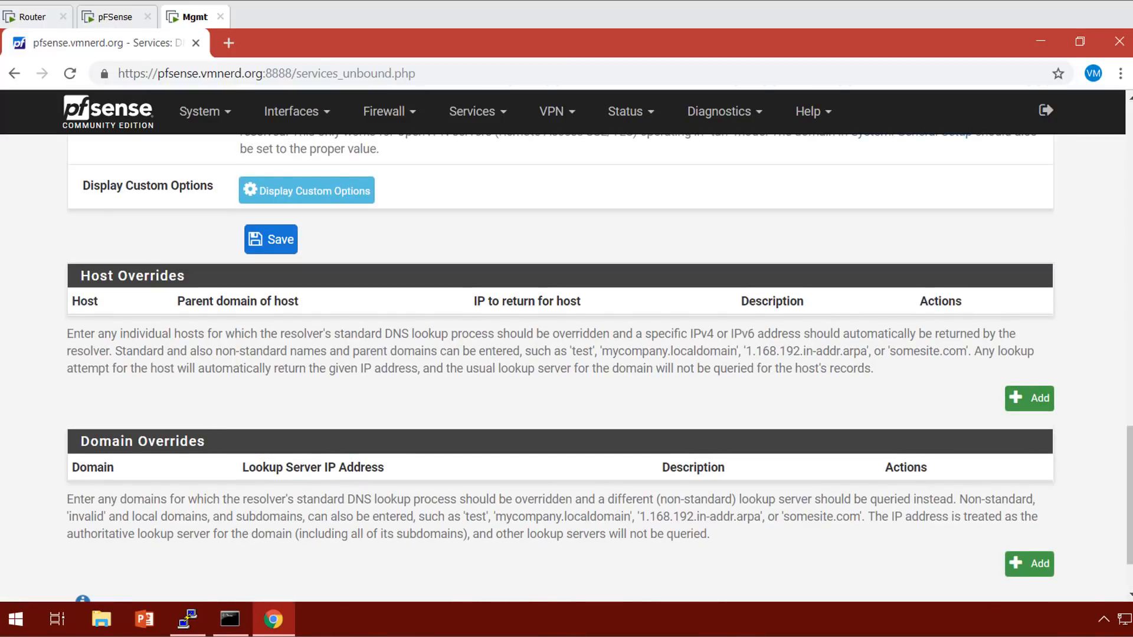
left_click(1030, 399)
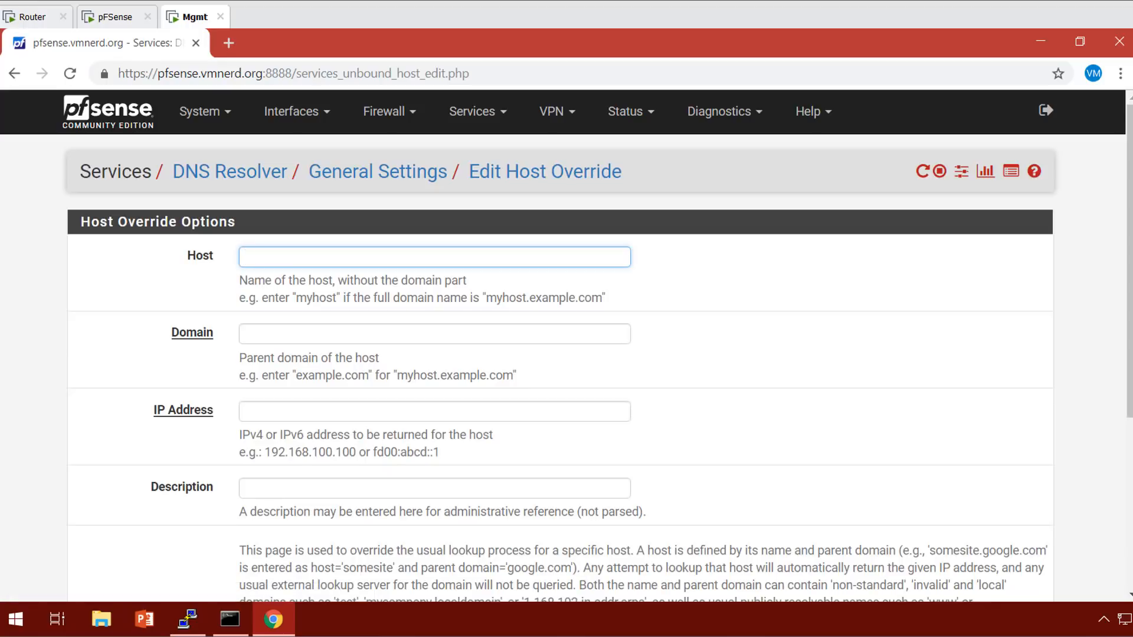
type("www")
key("Tab")
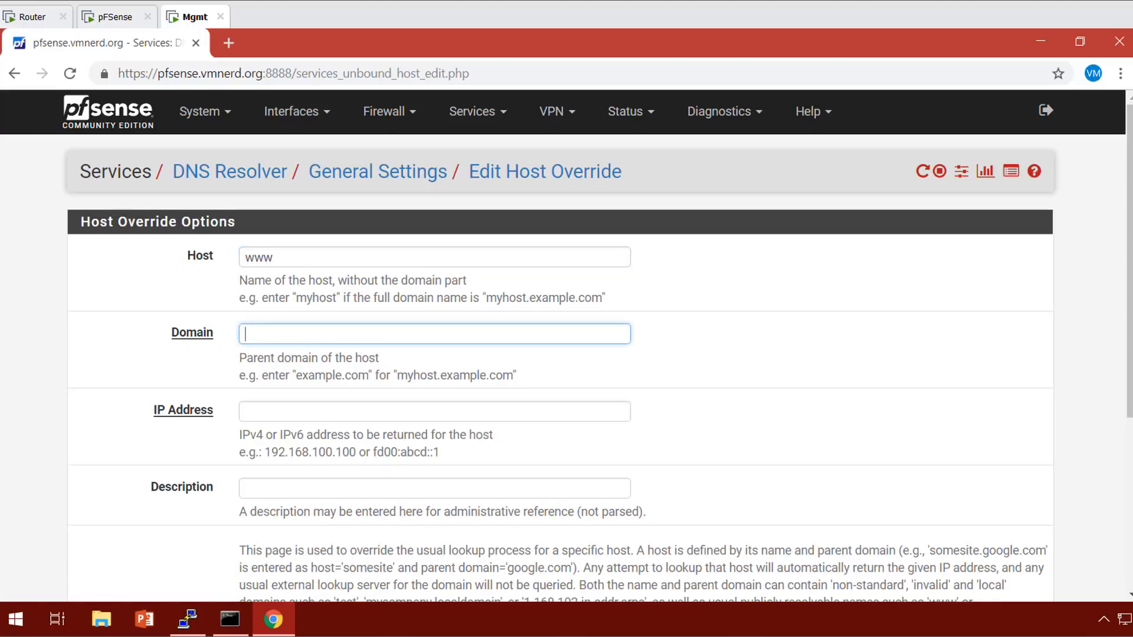
type("msn.com")
key("Tab")
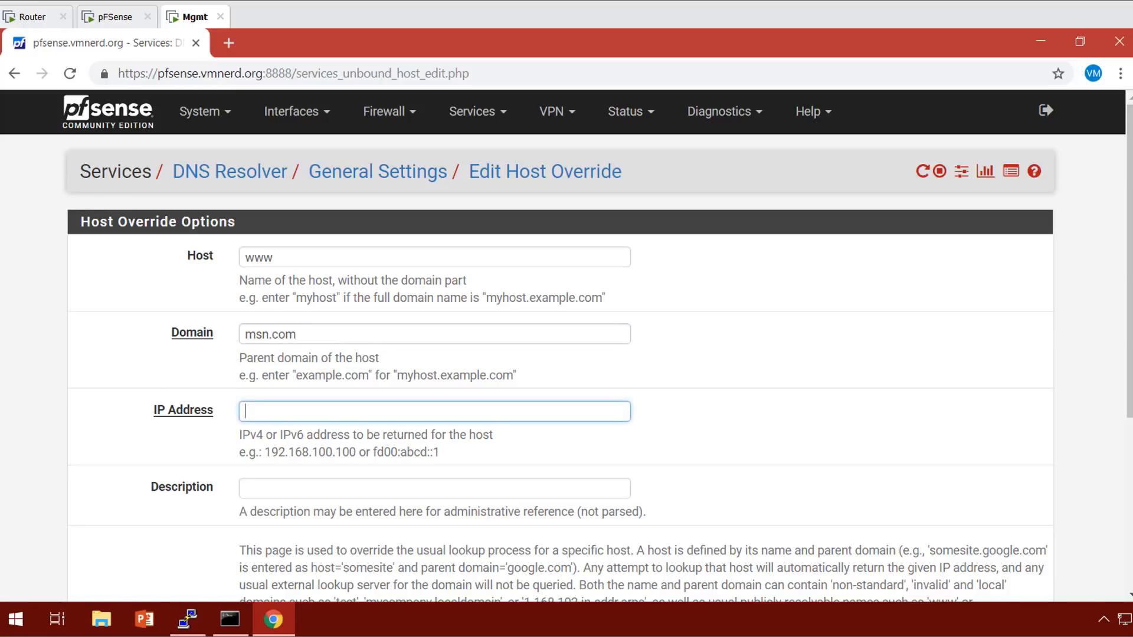
type("192.168.10.254")
Correct the override's domain from msn.com to blue.com and save it.
scroll(598, 354, "down", 1)
scroll(561, 354, "down", 2)
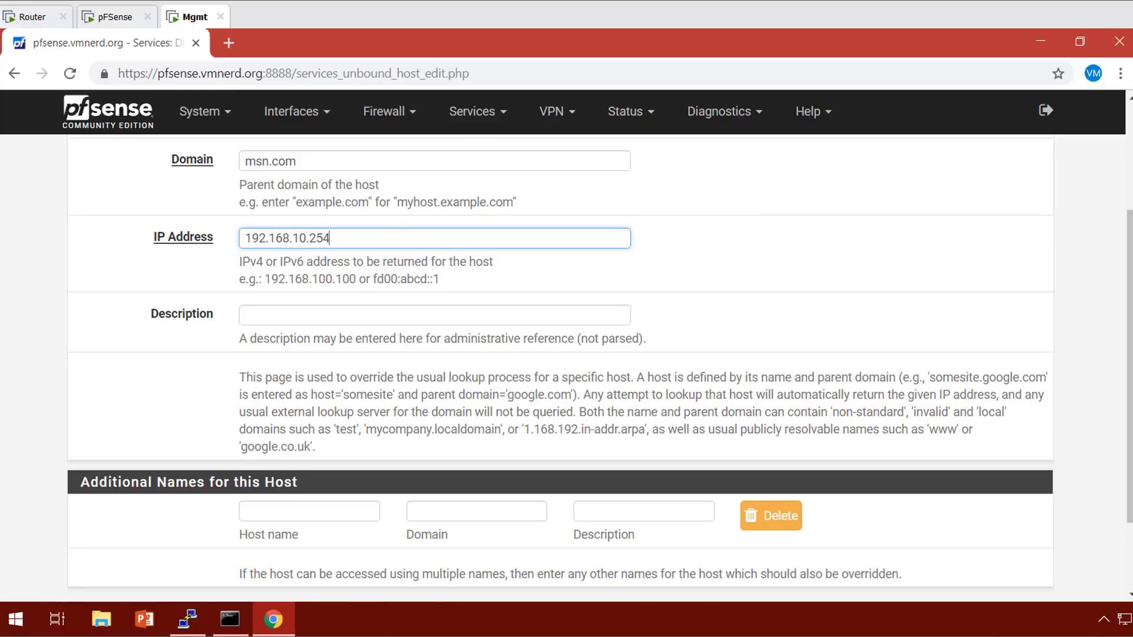
scroll(561, 354, "up", 1)
key("shift+Tab")
key("shift+Tab")
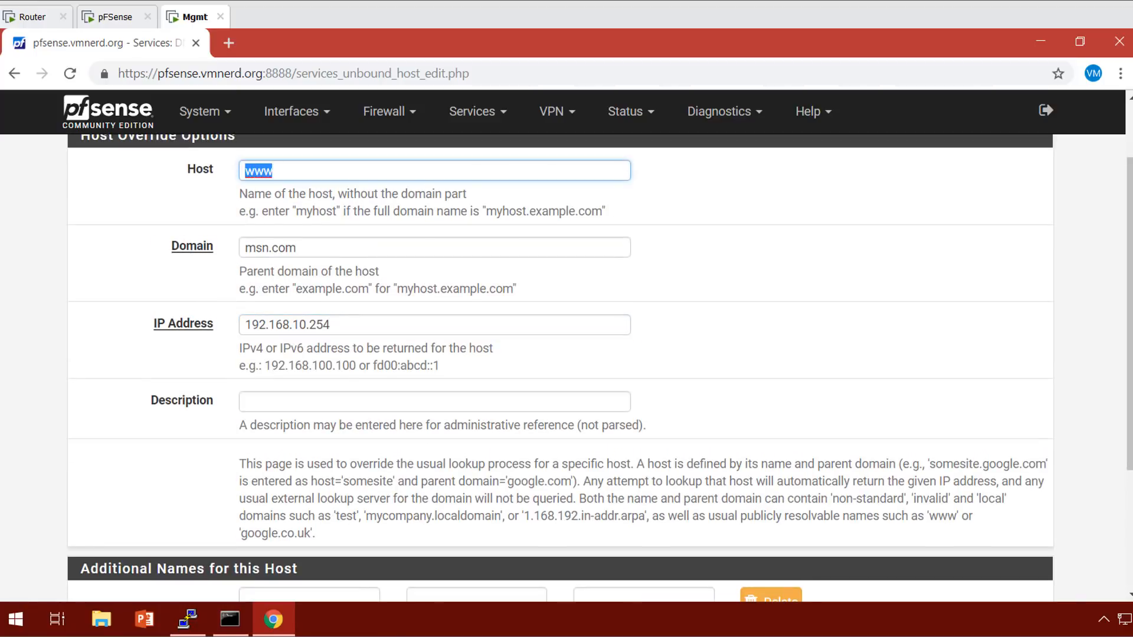
key("Tab")
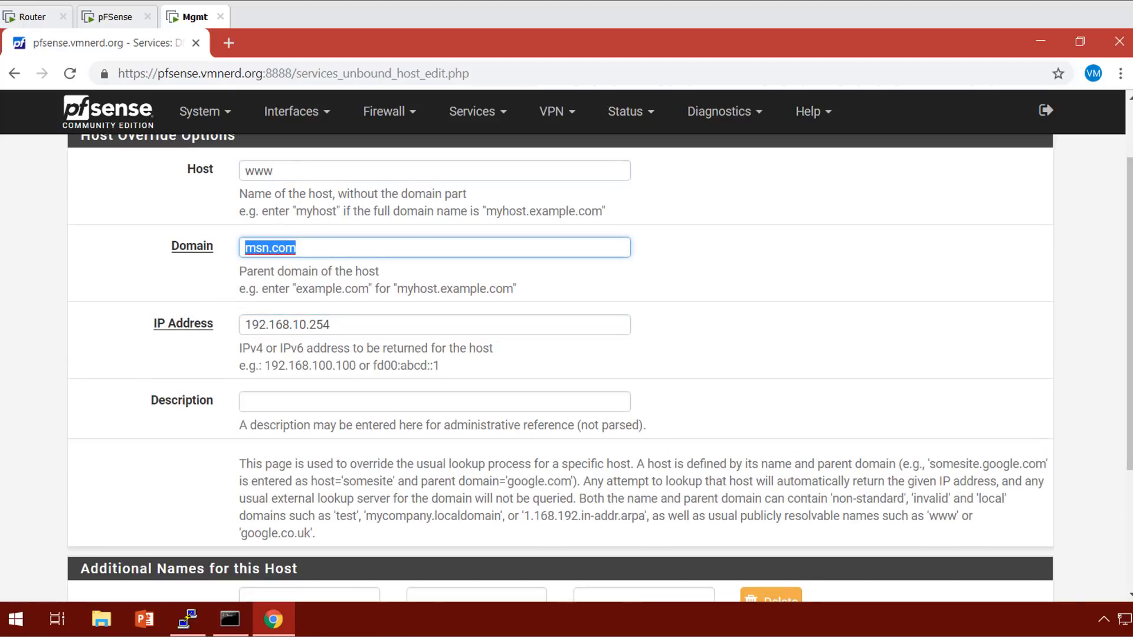
type("blue.com")
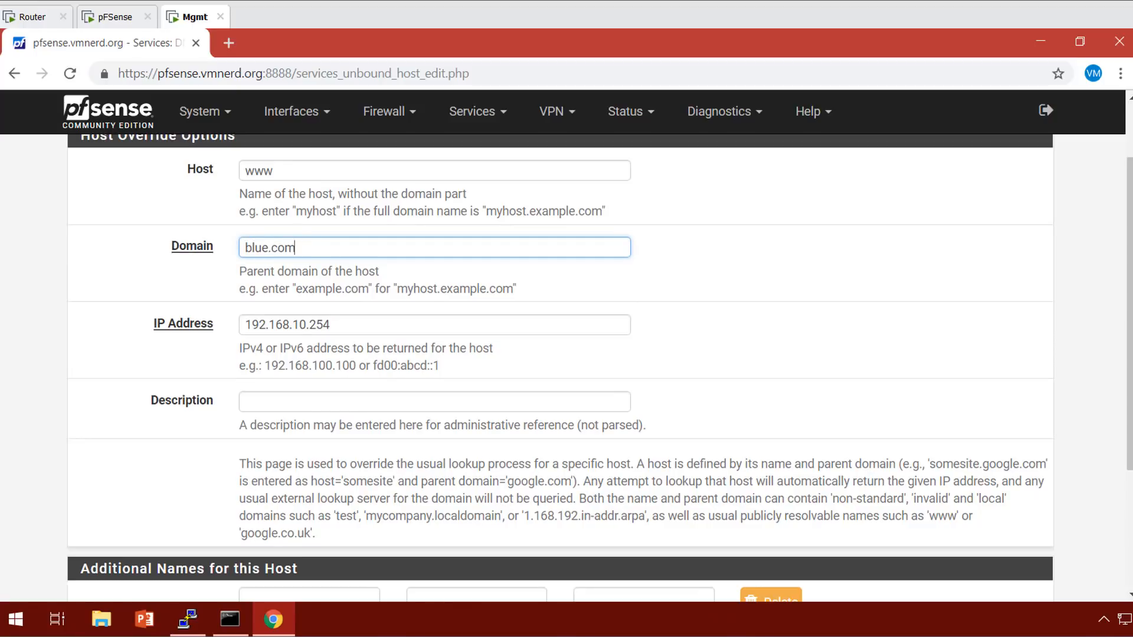
scroll(560, 369, "down", 3)
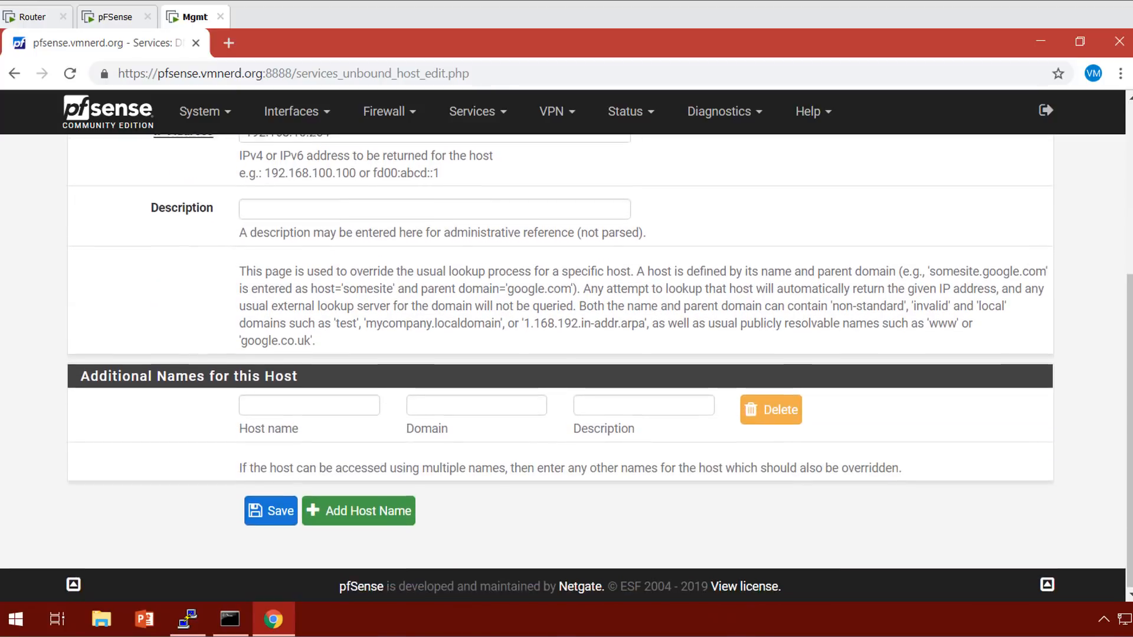
left_click(271, 510)
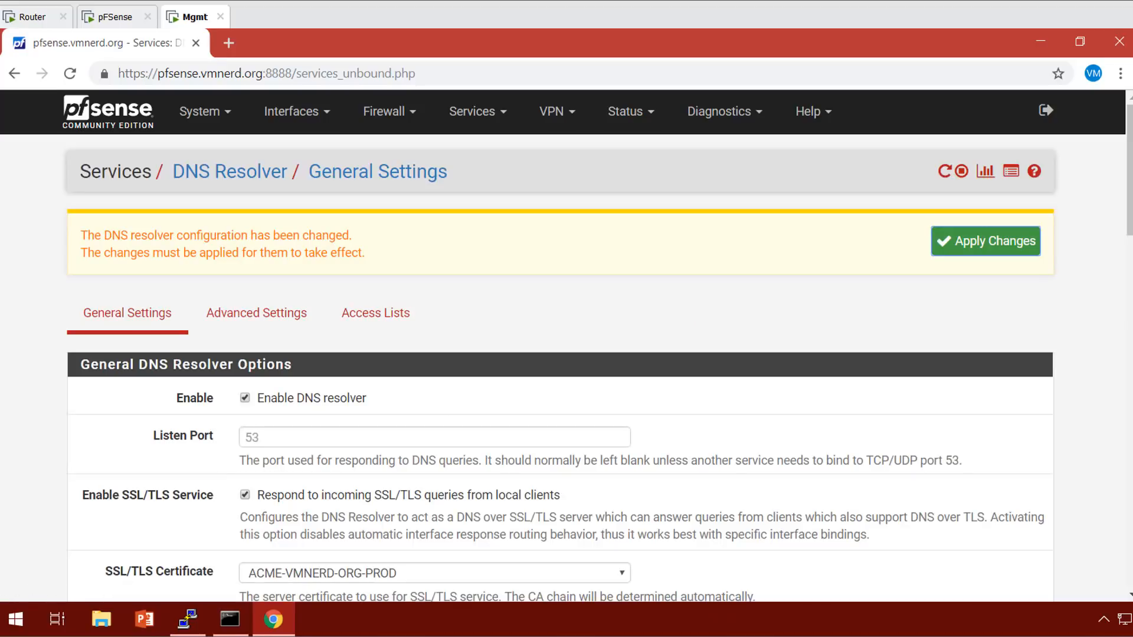
left_click(986, 241)
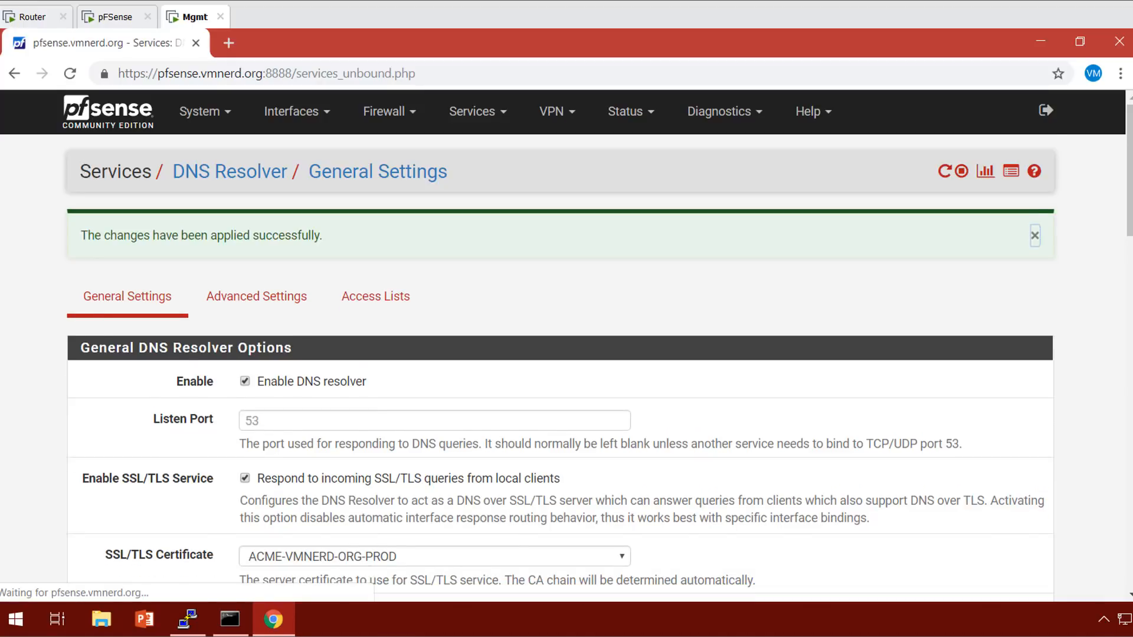
scroll(561, 366, "down", 10)
scroll(561, 366, "down", 14)
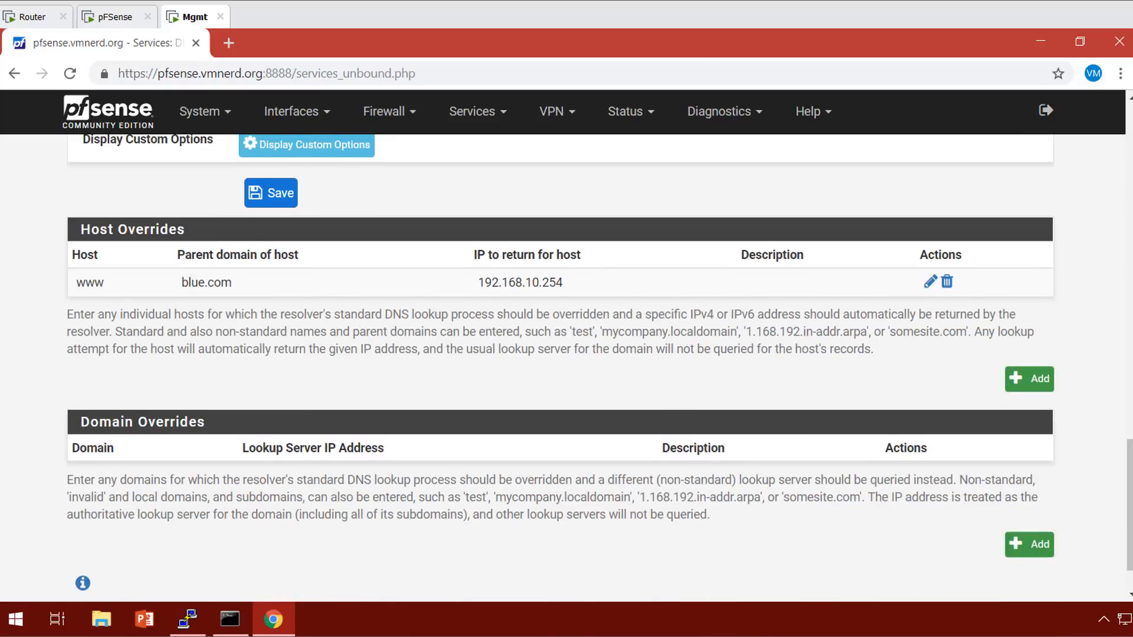
left_click(1041, 41)
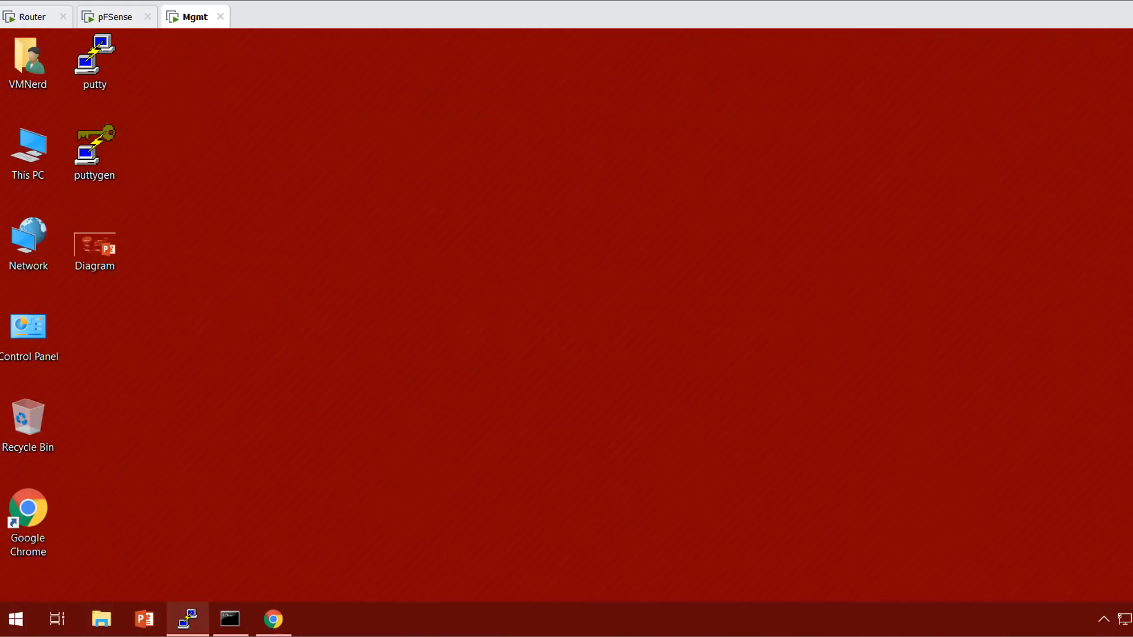
Restart the DNS/port 853 capture and relaunch nslookup using pfSense as server.
left_click(188, 619)
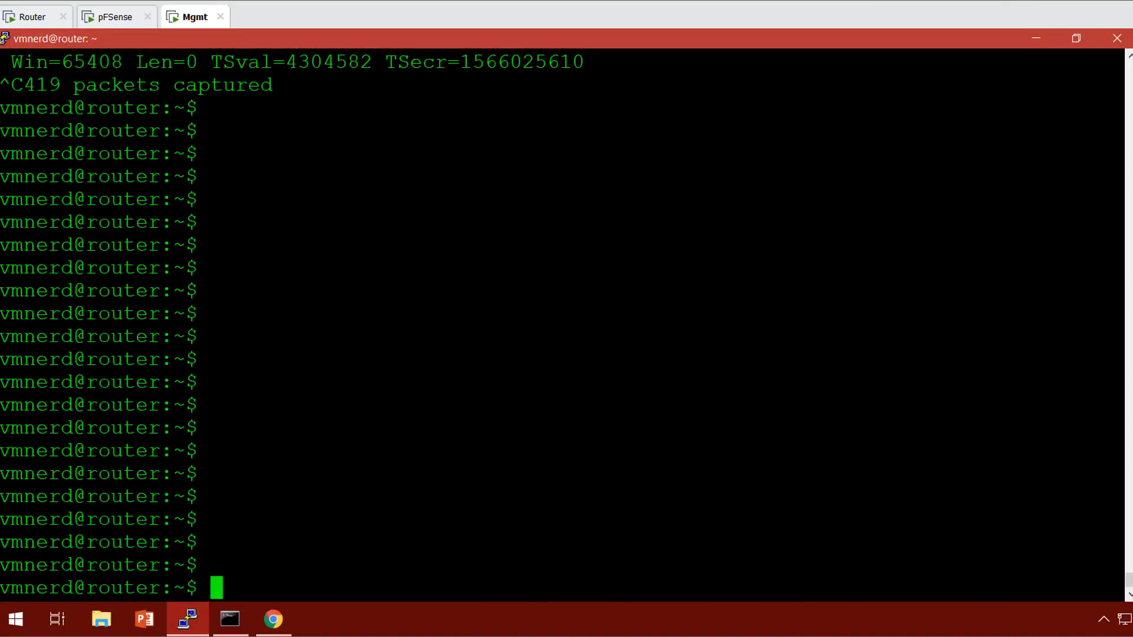
key("Up")
key("Return")
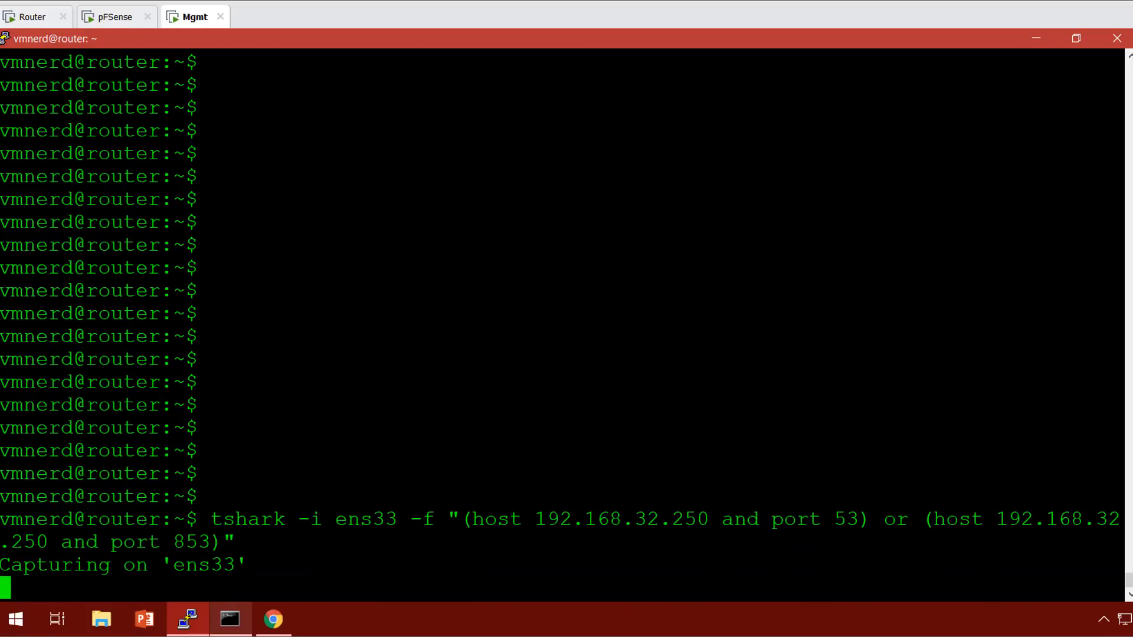
left_click(229, 619)
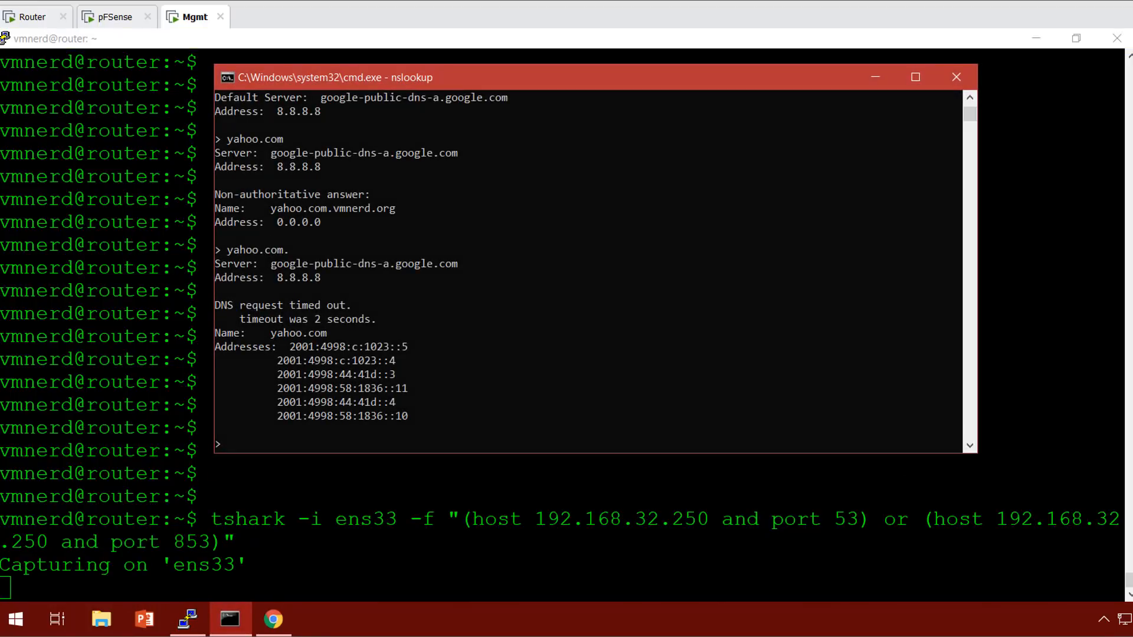
type("exit")
key("Return")
type("nslookup")
key("Return")
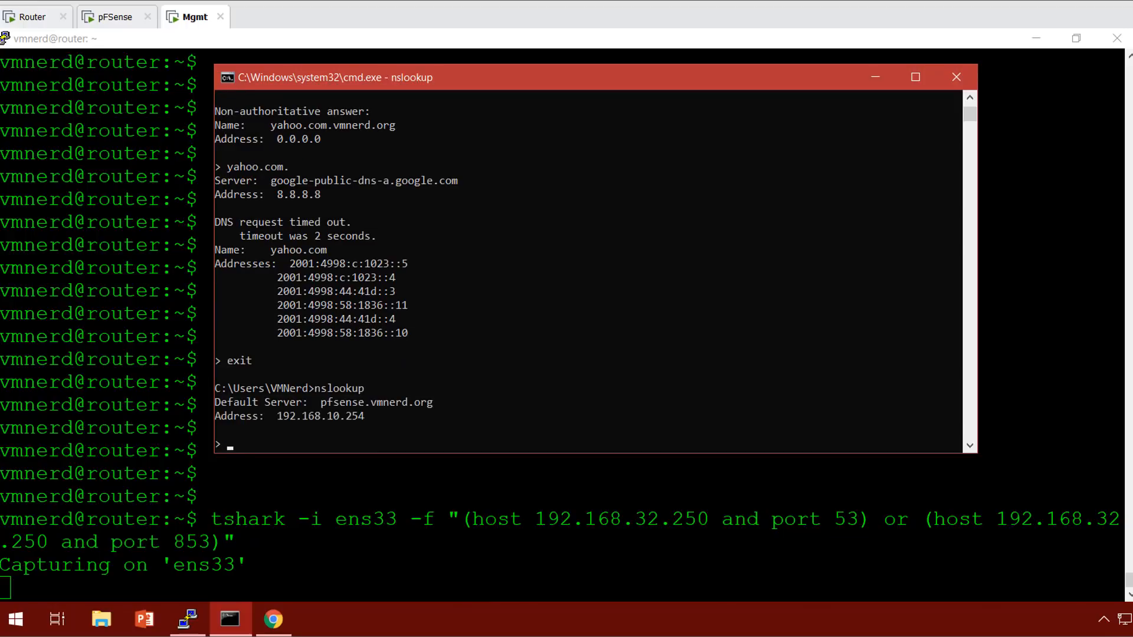
type("www.blue.com.")
key("Return")
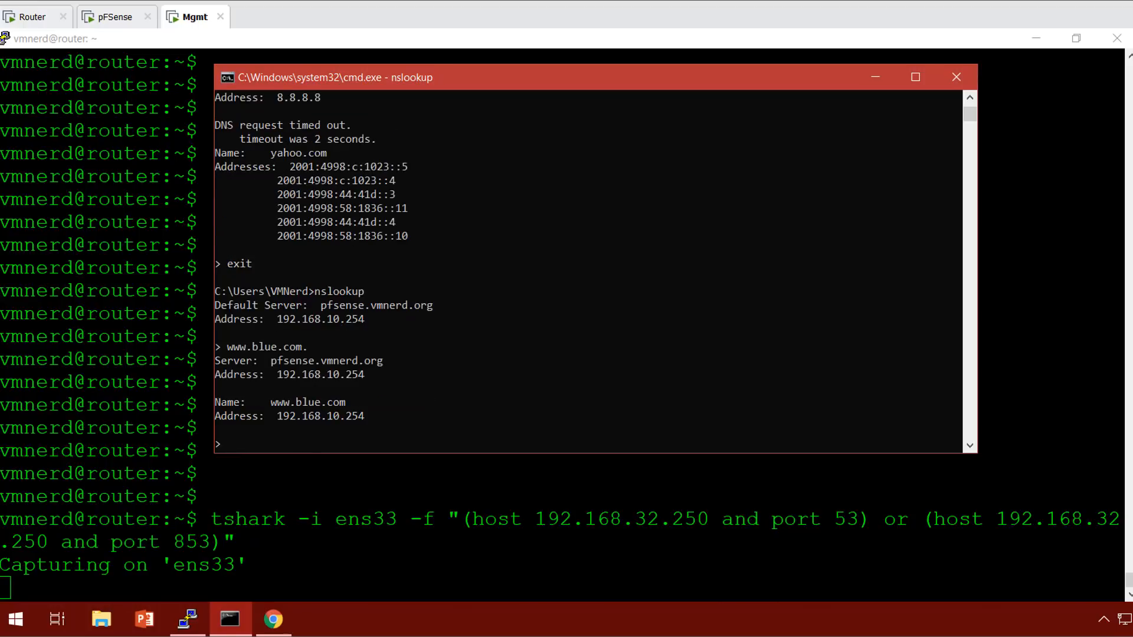
left_click_drag(557, 76, 581, 75)
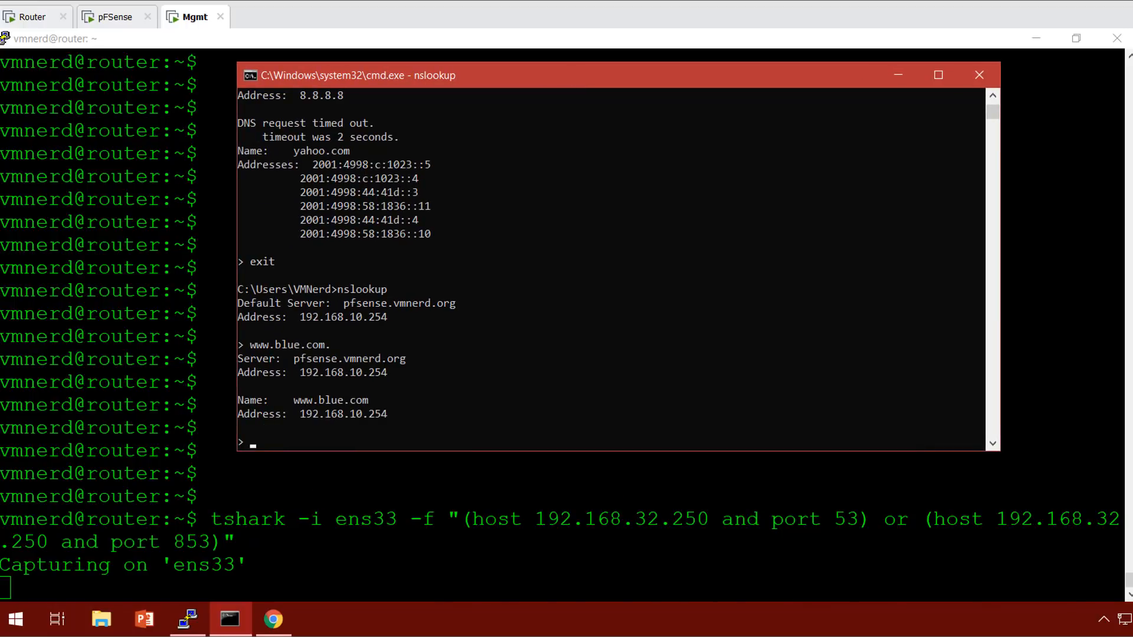
key("Up")
key("Left")
key("Left")
key("Left")
key("Left")
key("Left")
key("Left")
key("Left")
key("Left")
key("Left")
key("BackSpace")
key("BackSpace")
key("BackSpace")
key("BackSpace")
key("Return")
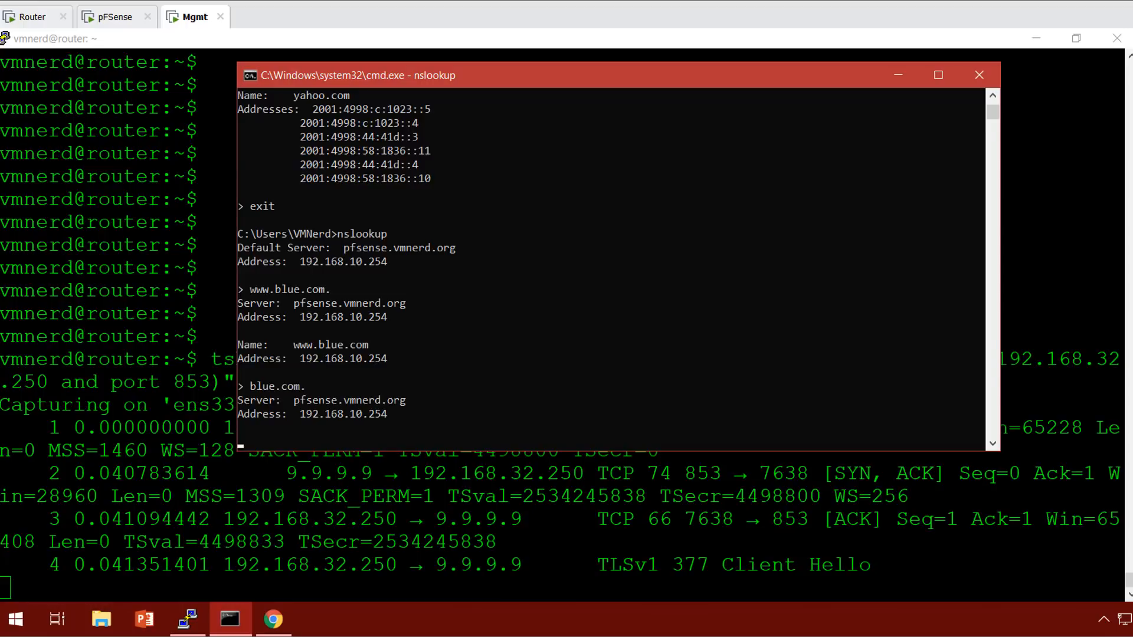
left_click_drag(797, 80, 735, 93)
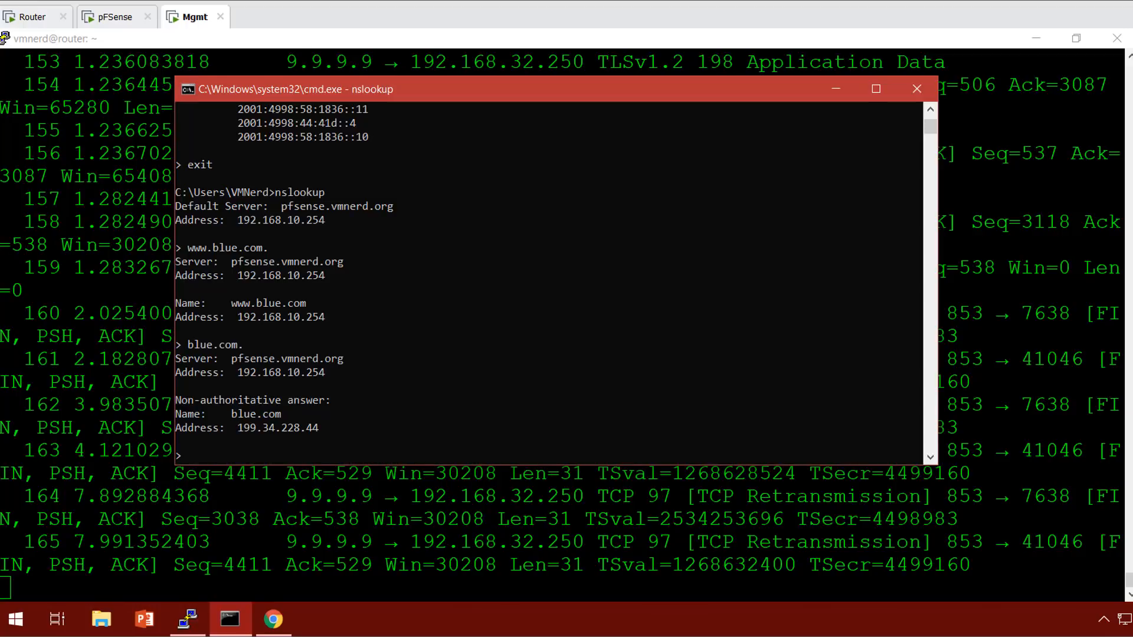
type("server 8.8.8.8")
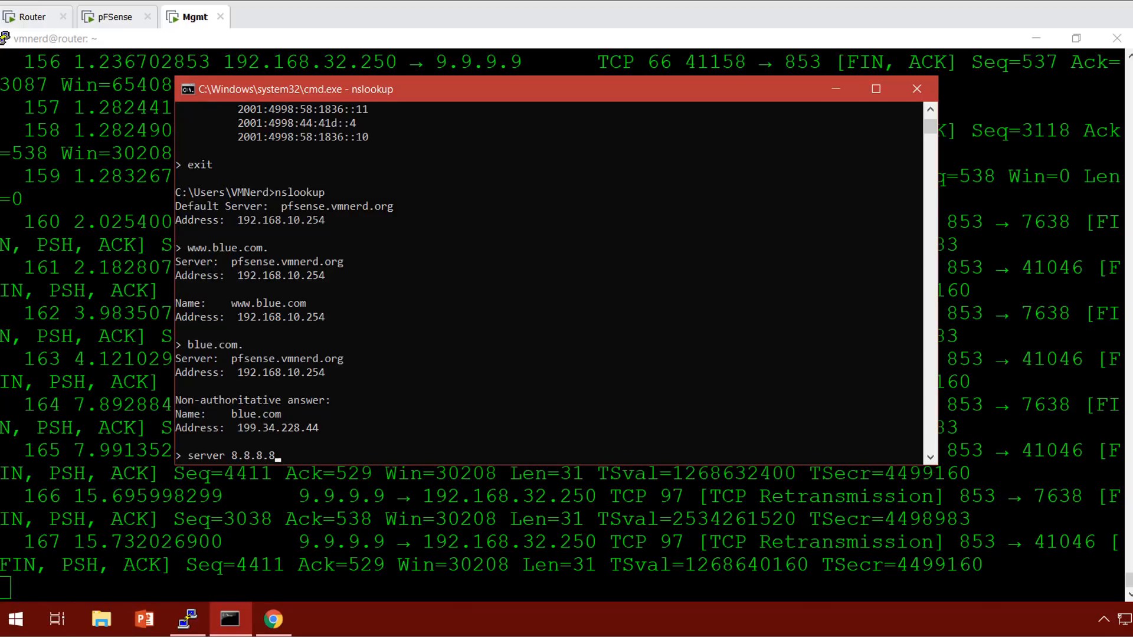
key("Return")
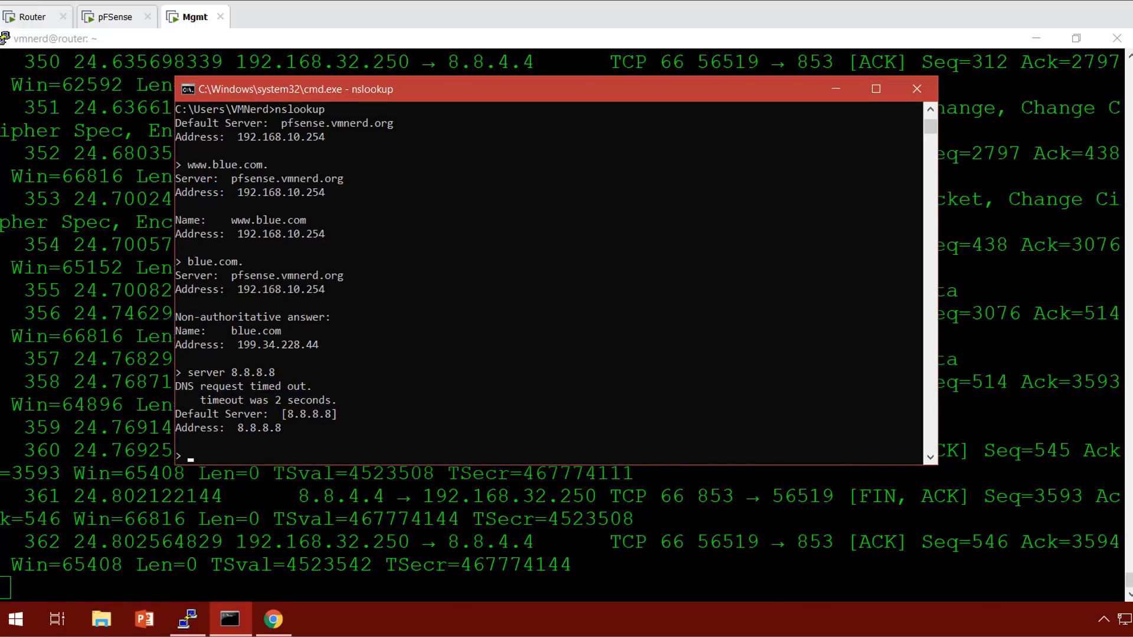
type("www.blue.com.")
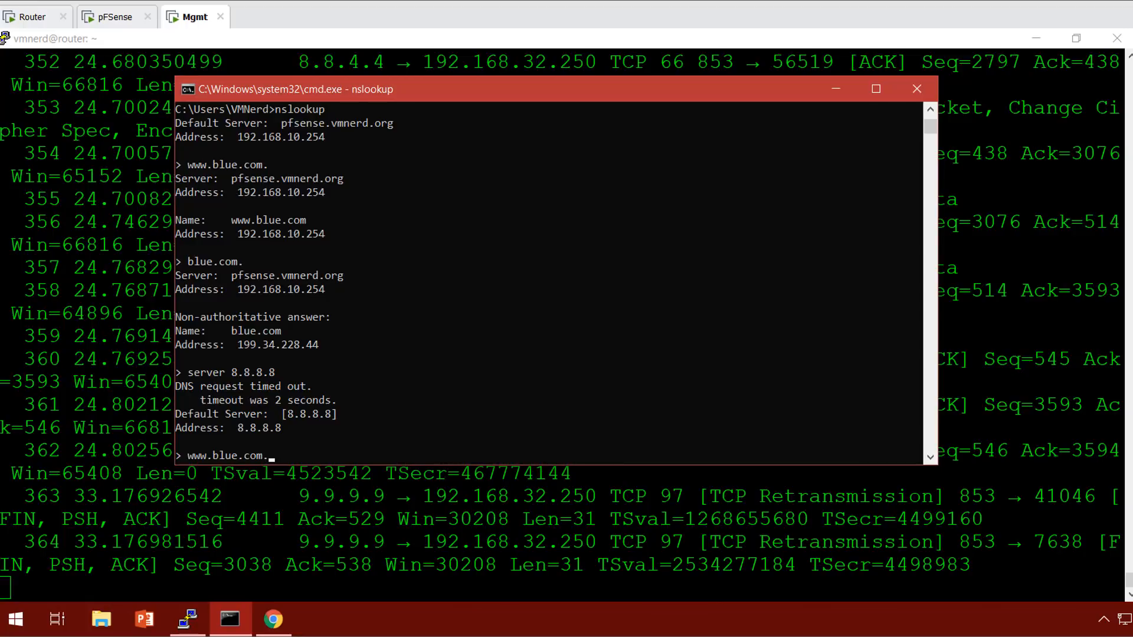
key("Return")
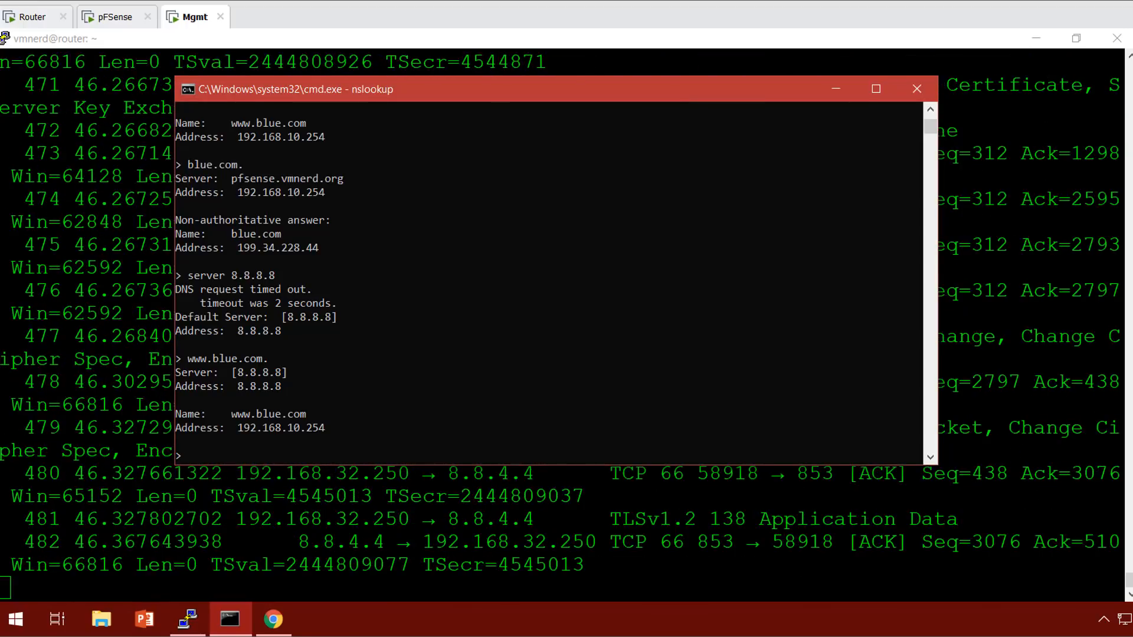
type("www.red.com.")
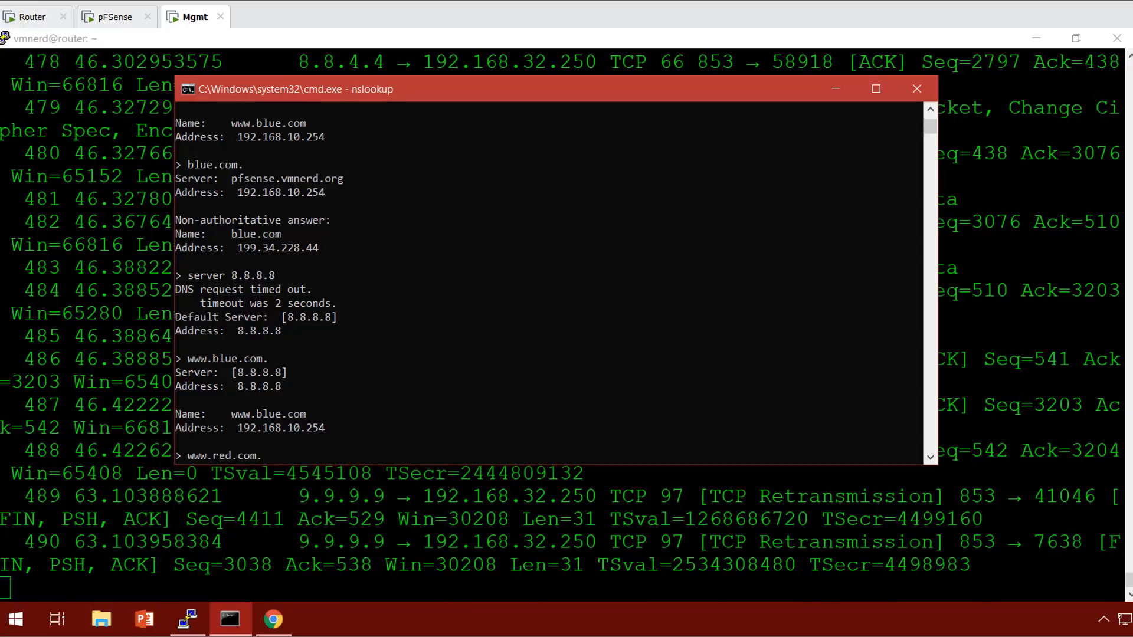
key("Return")
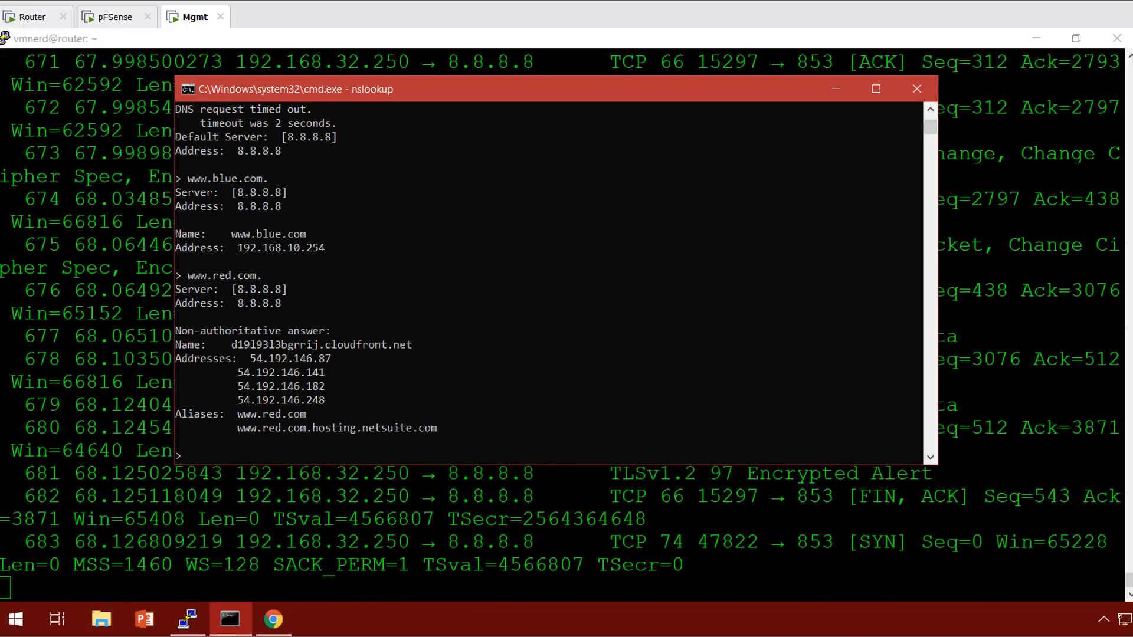
Stop the router capture at 709 packets.
key("alt+Tab")
key("ctrl+c")
type("sudo su -")
key("Up")
key("Up")
Rerun the port 53 tshark capture for host 192.168.32.250 without the grep filter.
key("Down")
key("Down")
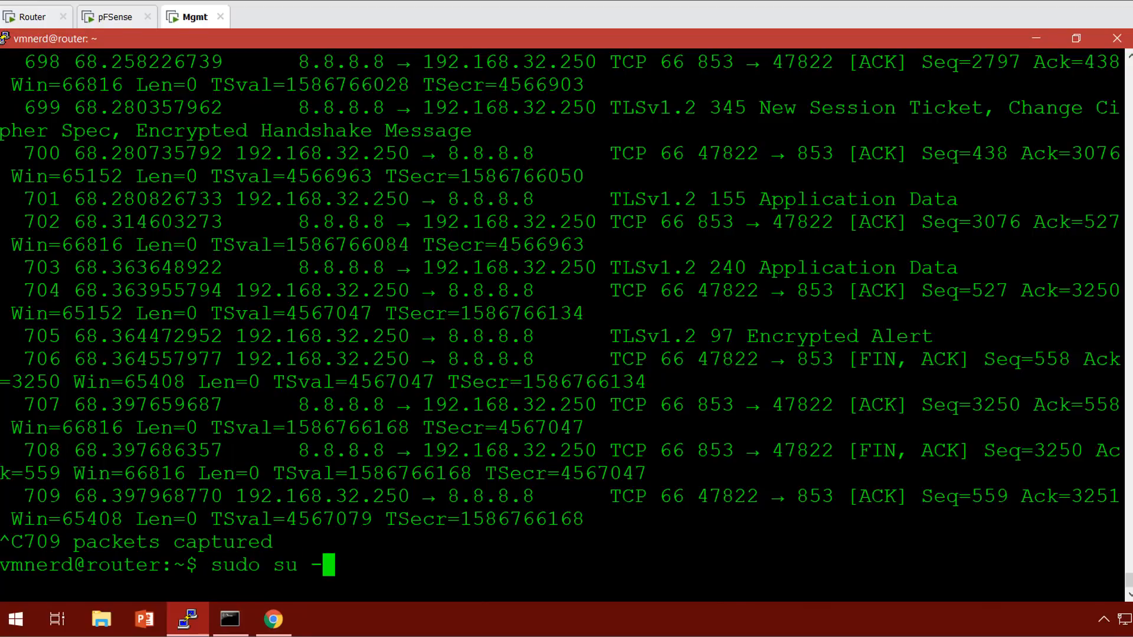
key("Up")
key("Up")
key("Up")
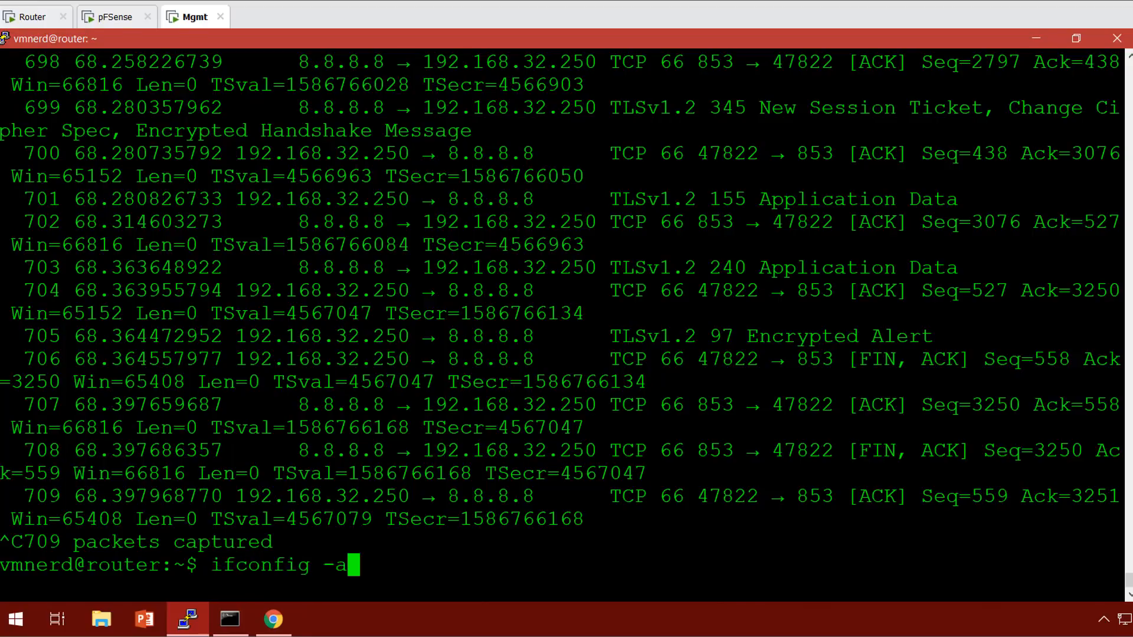
key("Up")
key("BackSpace")
key("BackSpace")
key("BackSpace")
key("BackSpace")
key("BackSpace")
key("BackSpace")
key("BackSpace")
key("BackSpace")
key("BackSpace")
key("BackSpace")
key("BackSpace")
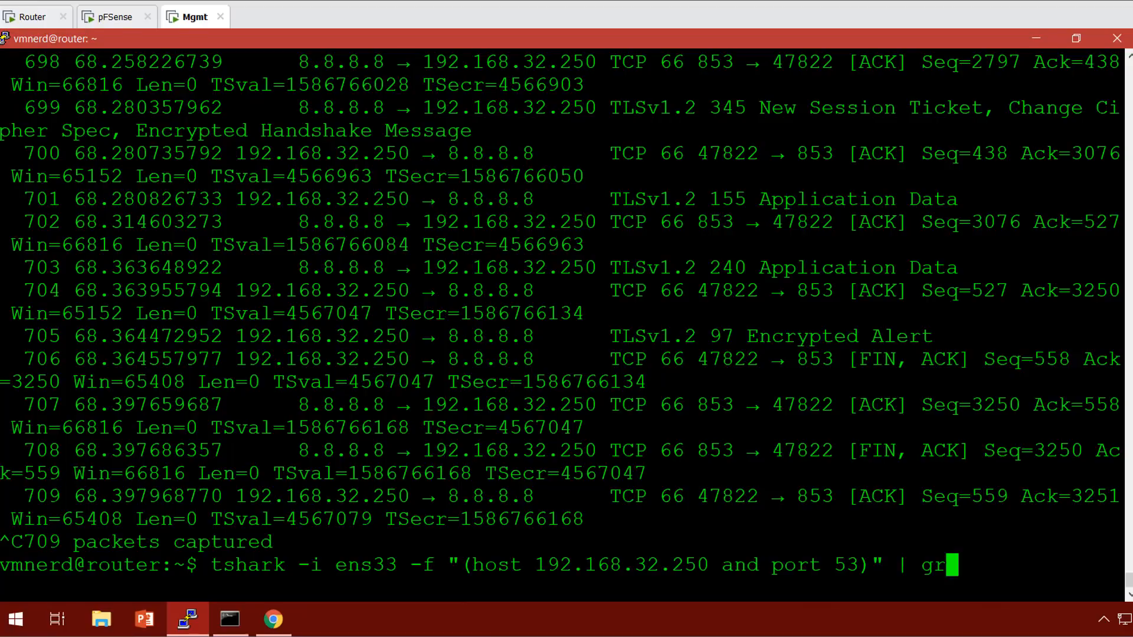
key("Return")
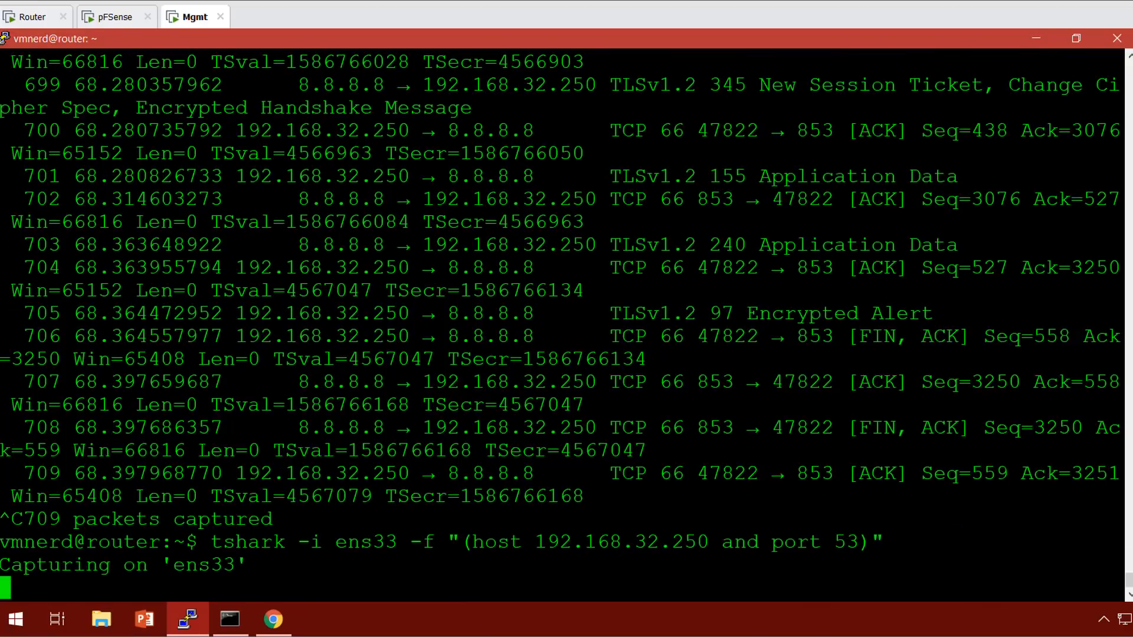
key("alt+Tab")
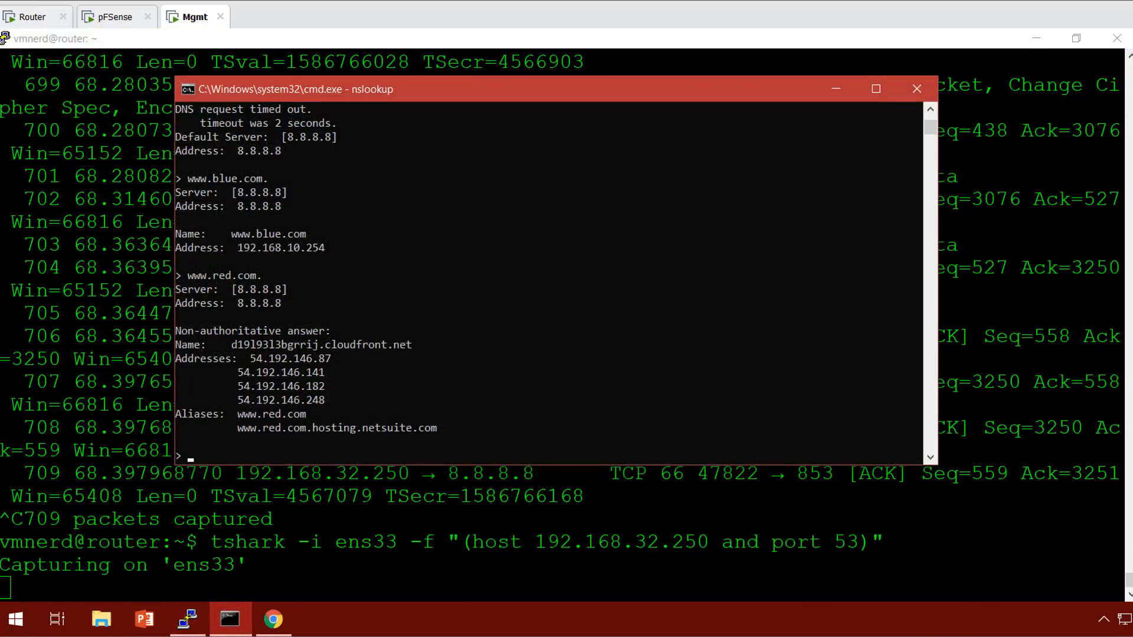